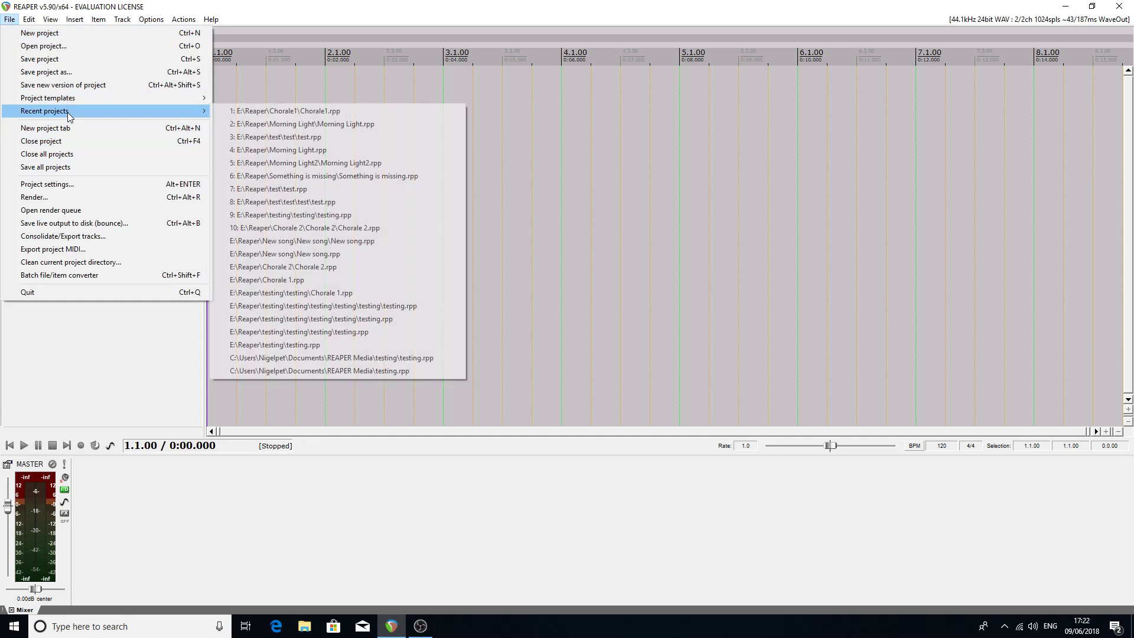
- Open the recent project Chorale1.rpp, skip the drum plugin's start screen and move its window out of view
left_click(243, 111)
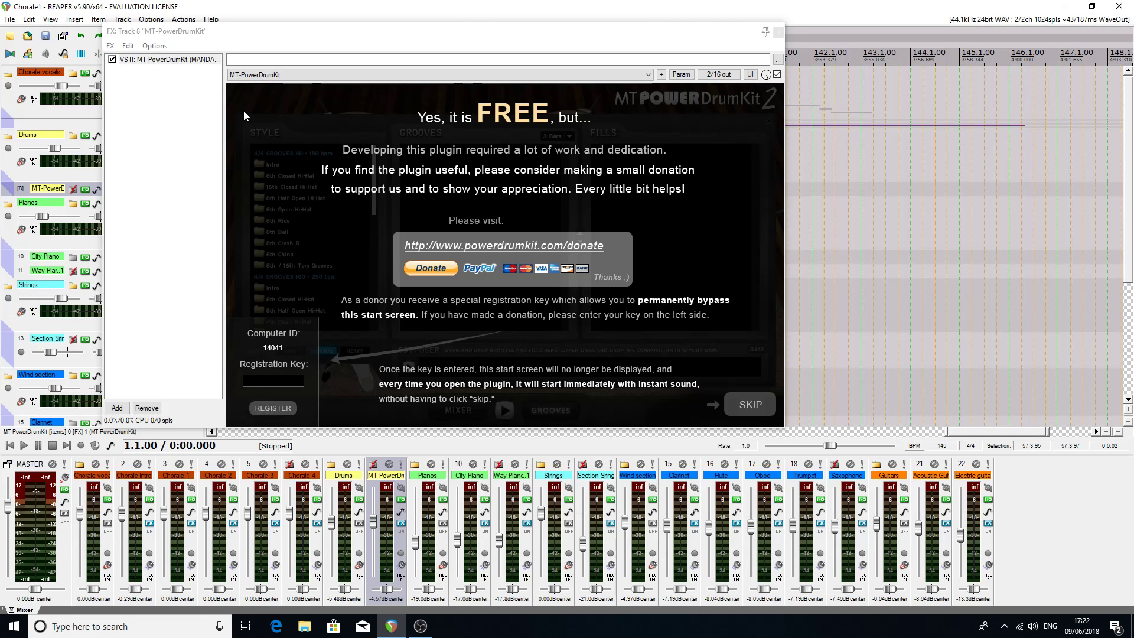
left_click(750, 404)
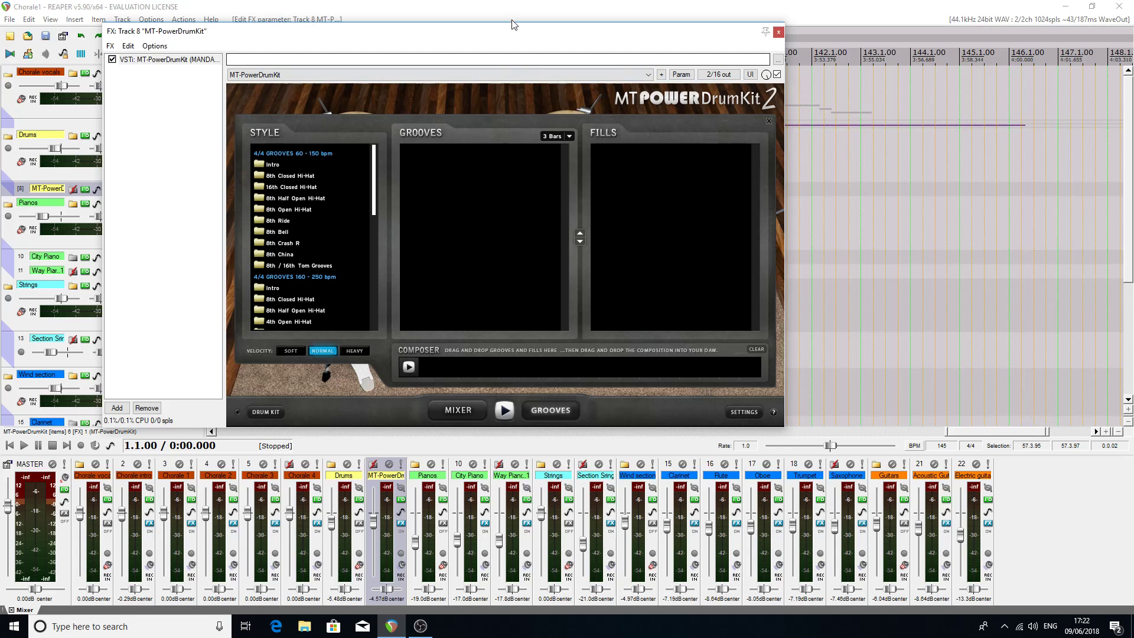
left_click_drag(511, 39, 0, 50)
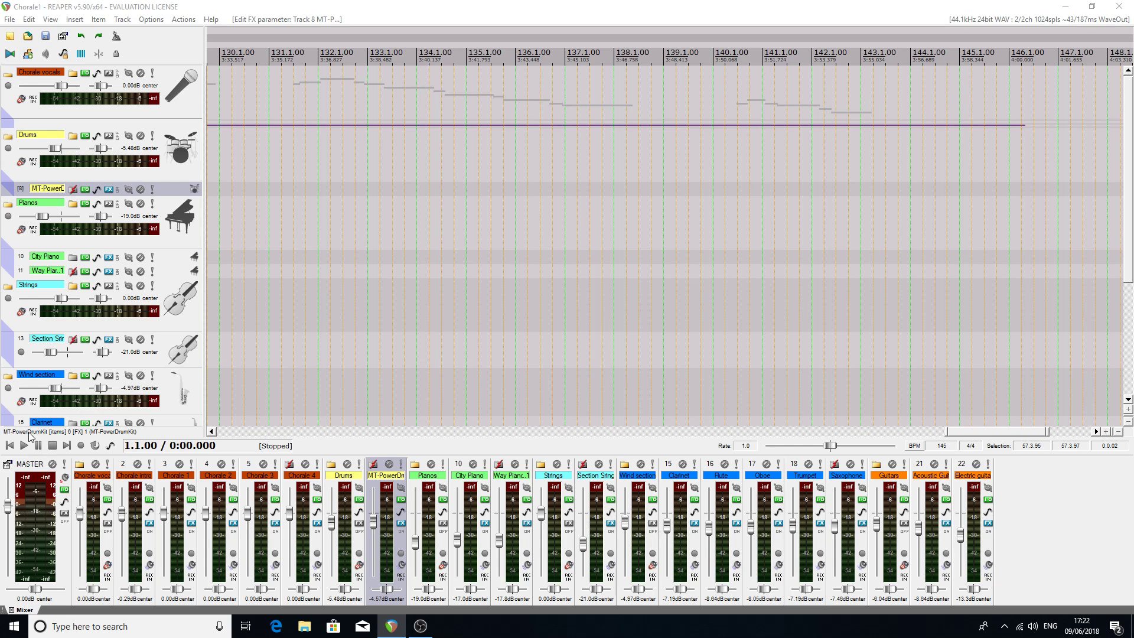
- Play the opening bars of Chorale1, stop playback and view the arrangement around bars 47 to 65
left_click(24, 446)
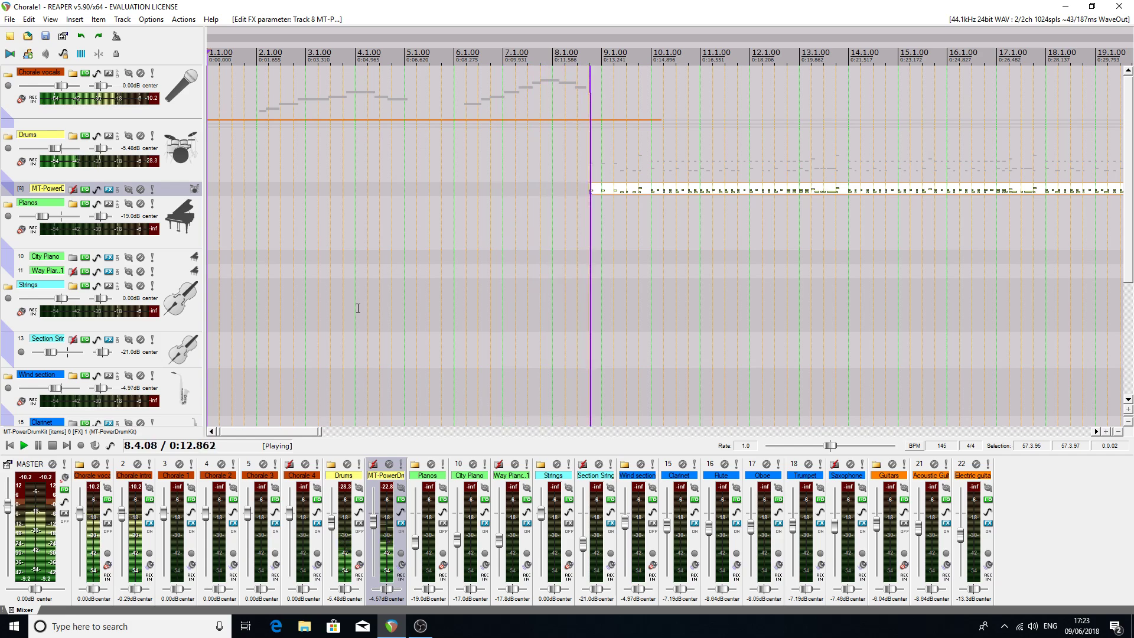
left_click(52, 446)
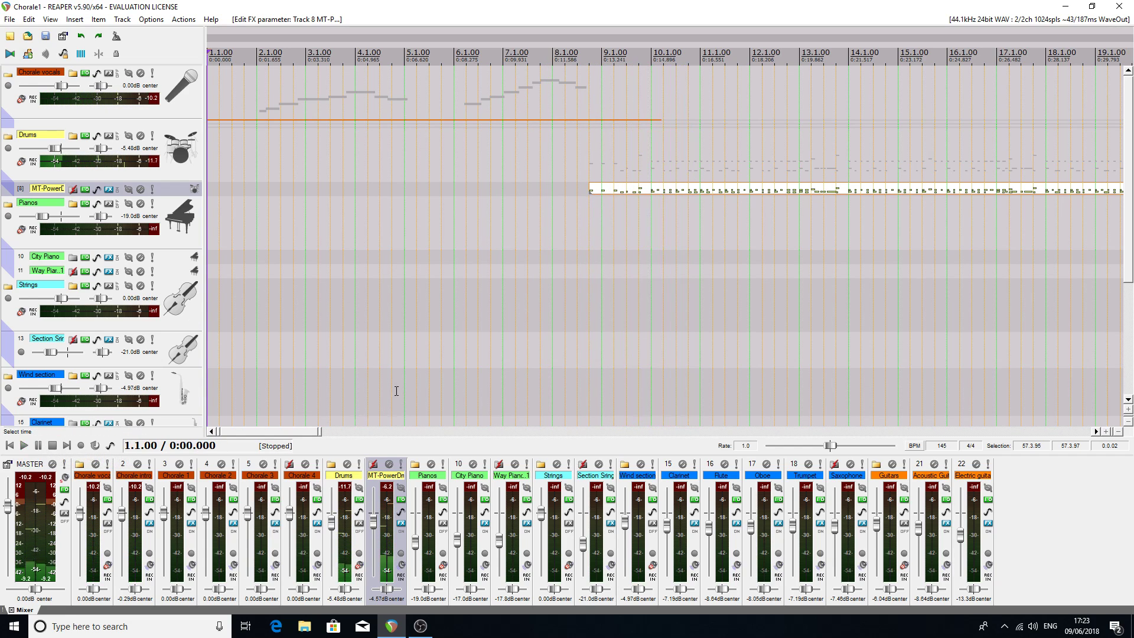
left_click_drag(272, 430, 536, 440)
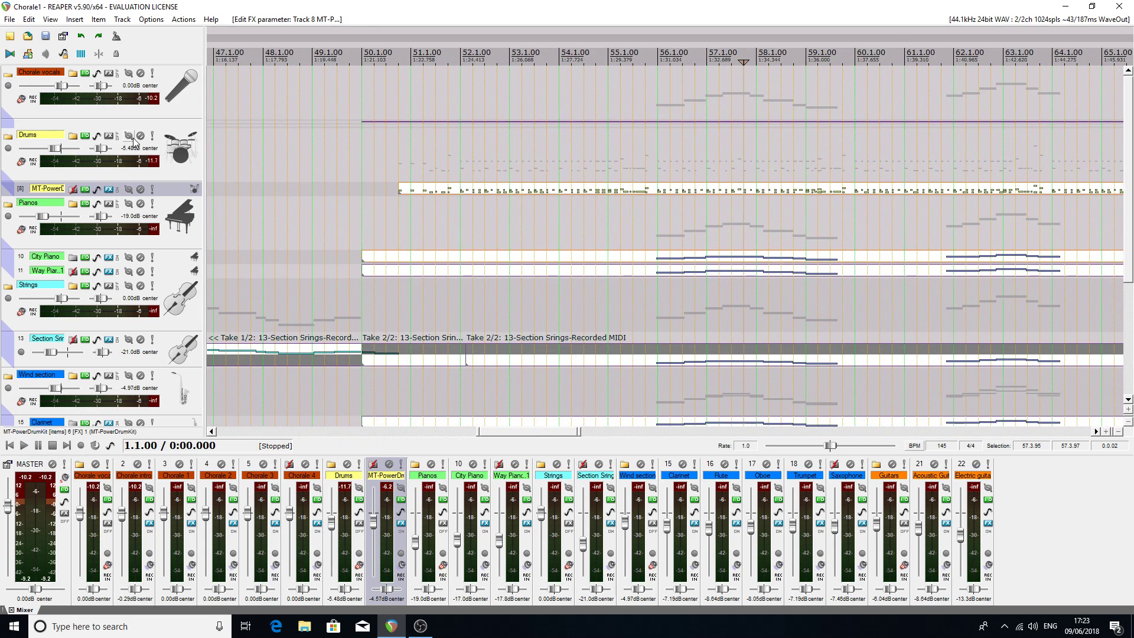
- Close the Chorale1 project and add one empty track to the blank project
left_click(10, 21)
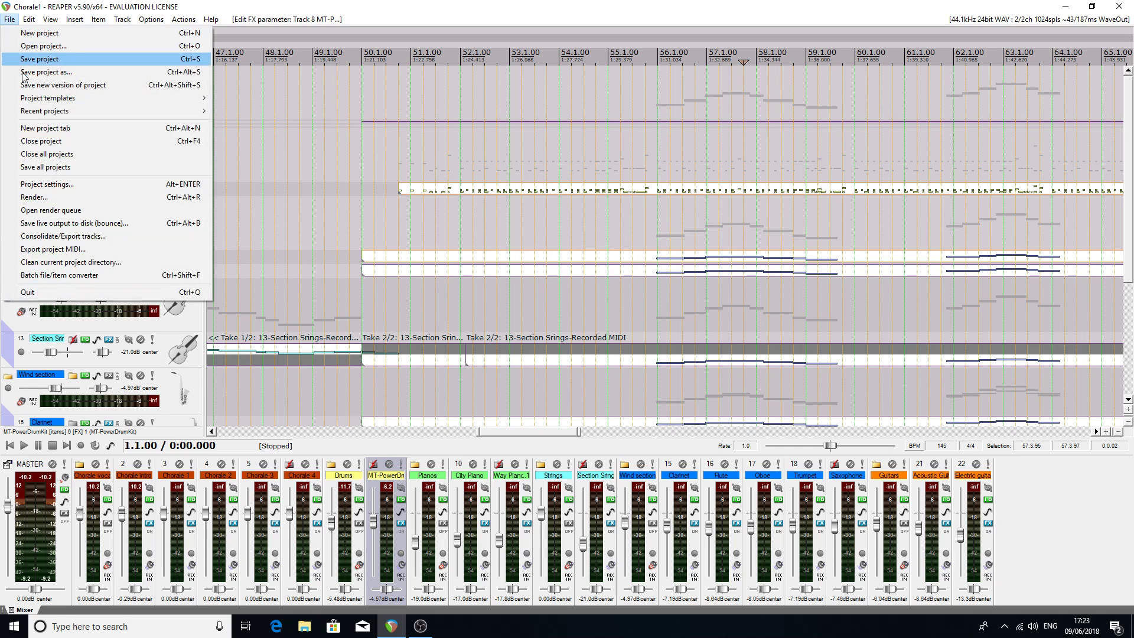
left_click(55, 143)
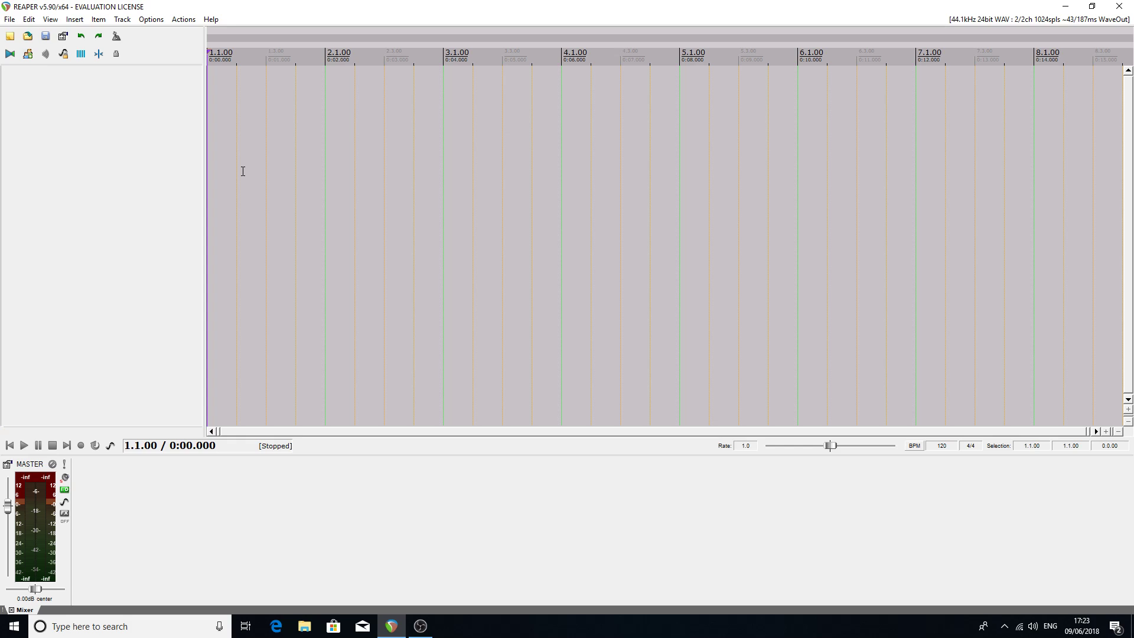
double_click(83, 80)
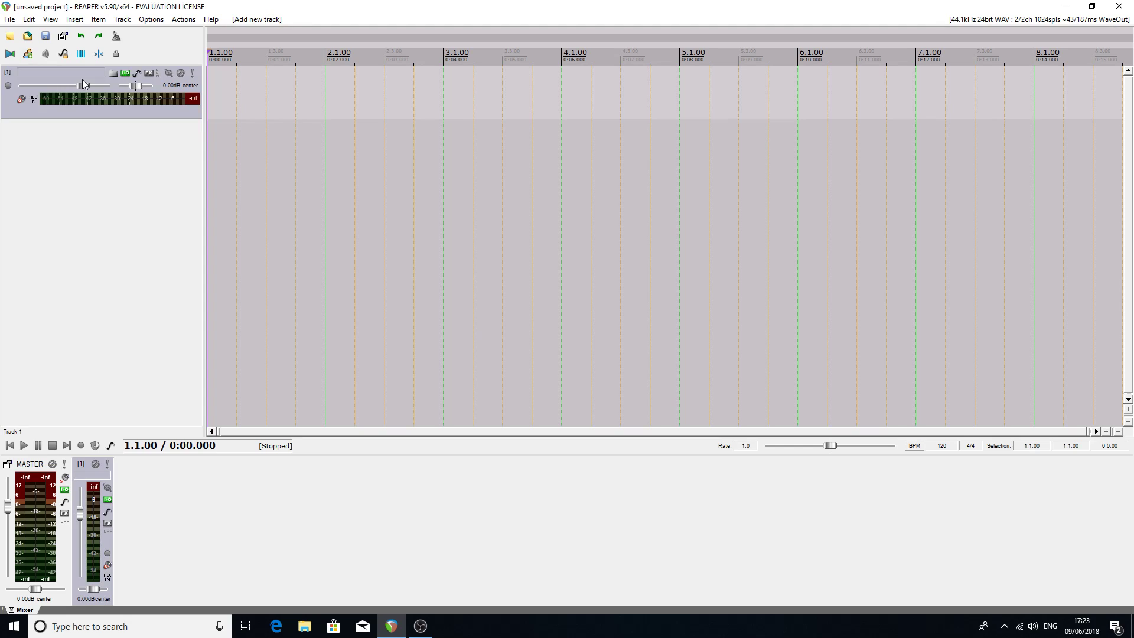
left_click(87, 134)
- Insert the MT-PowerDrumKit virtual instrument on a new track, without extra output tracks, and skip its start screen
left_click(74, 19)
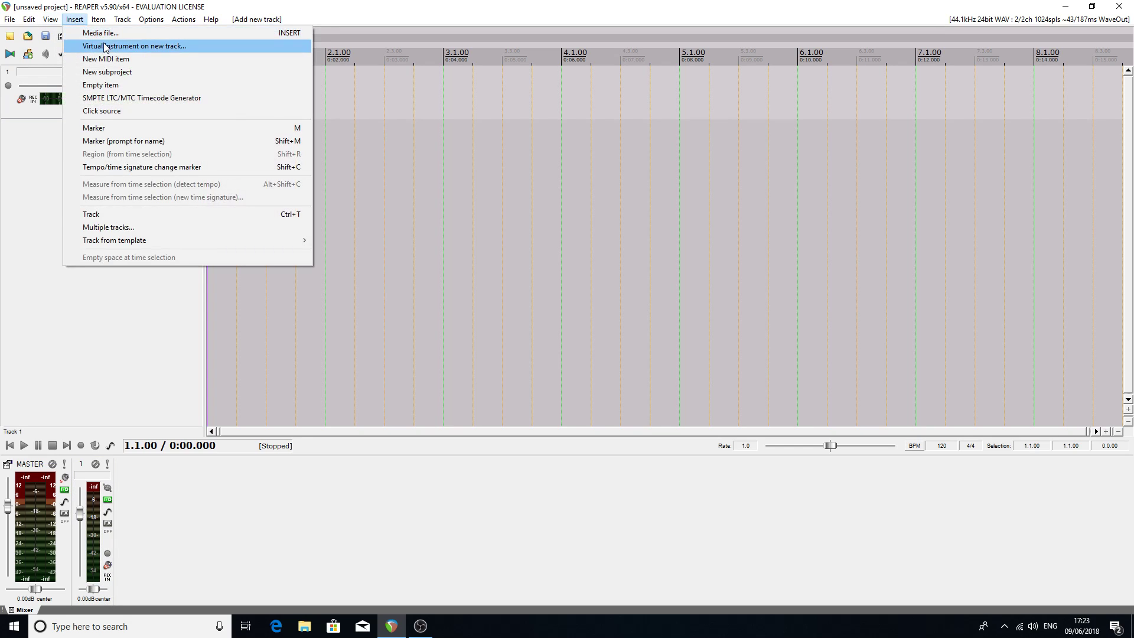
left_click(100, 46)
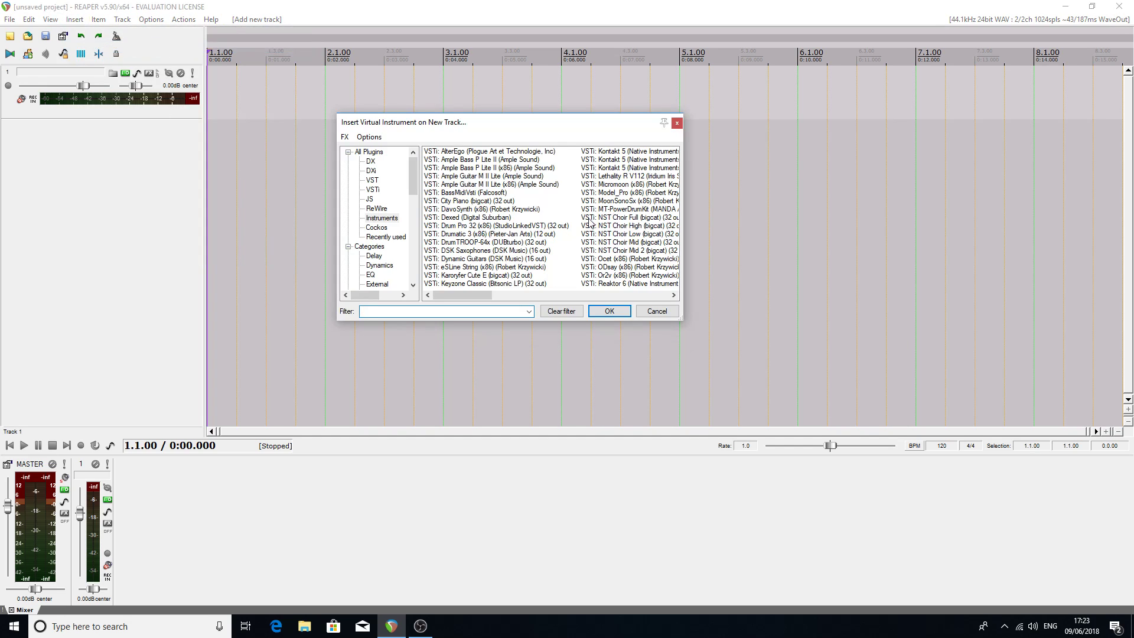
left_click(602, 209)
left_click(620, 312)
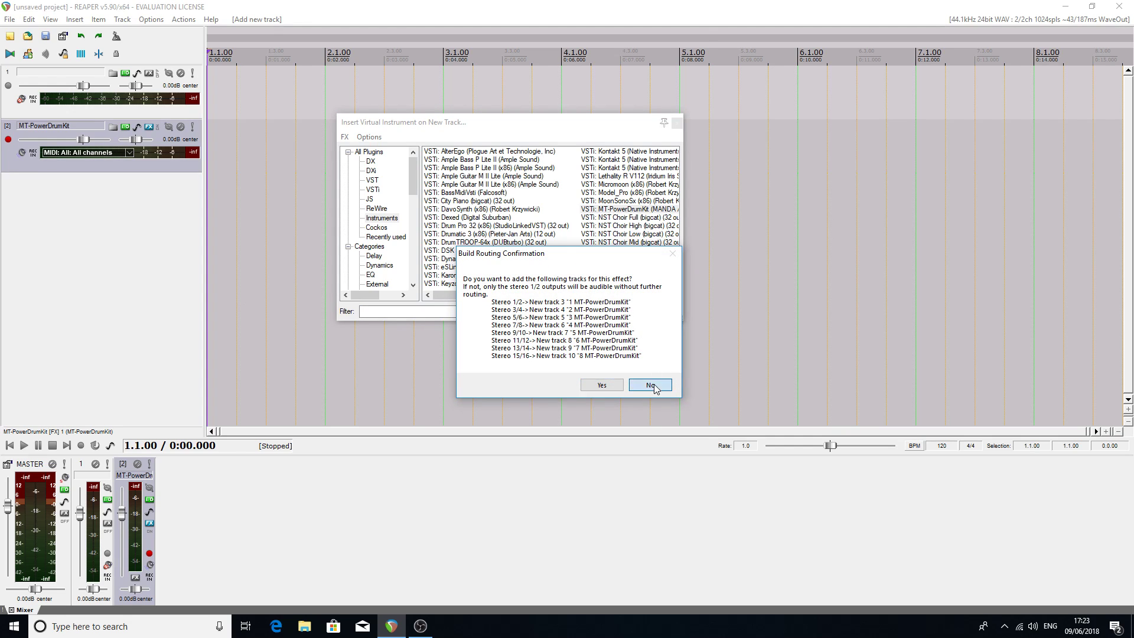
left_click(652, 385)
left_click(657, 408)
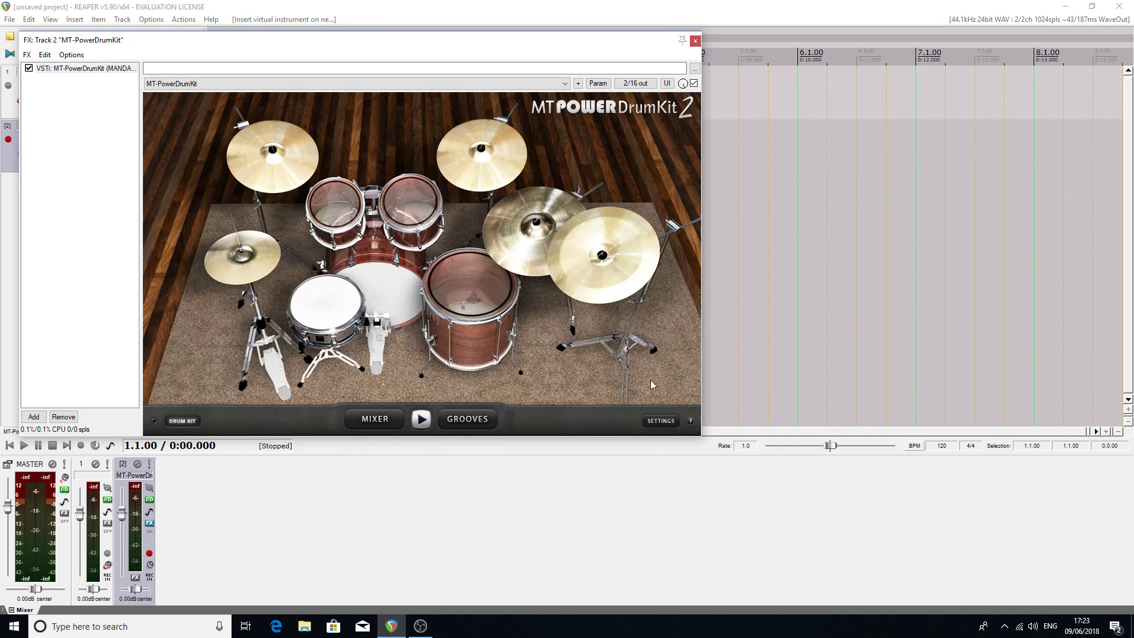
- Place the 4/4 60-150 bpm Intro 01 groove at bar 1 of the MT-PowerDrumKit track and disarm the track
left_click(465, 419)
left_click(189, 175)
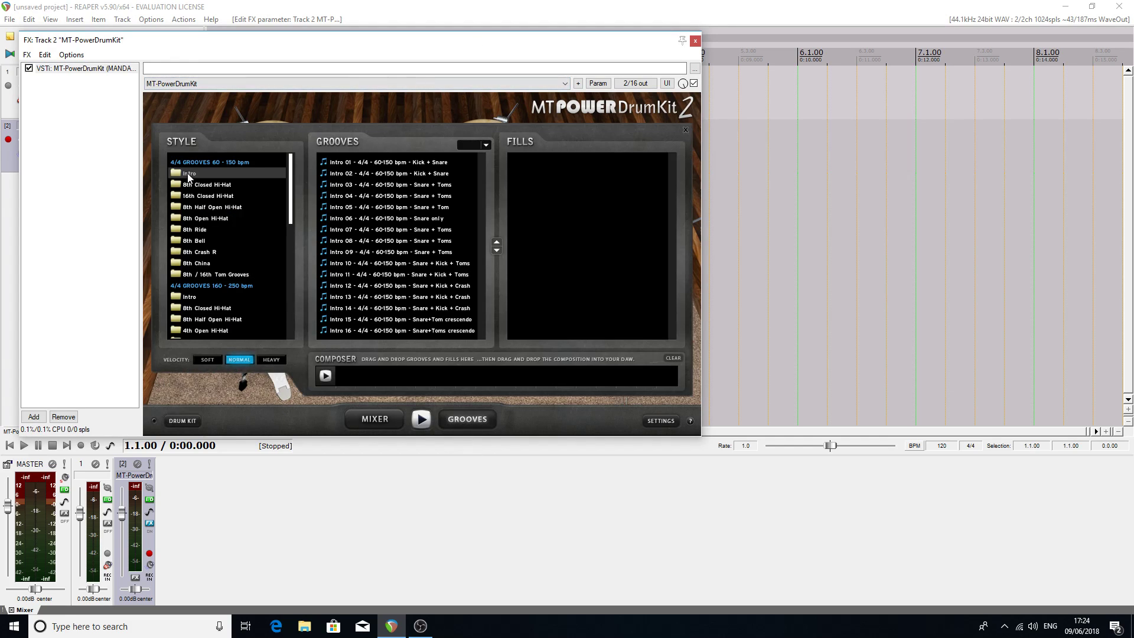
left_click_drag(338, 44, 218, 151)
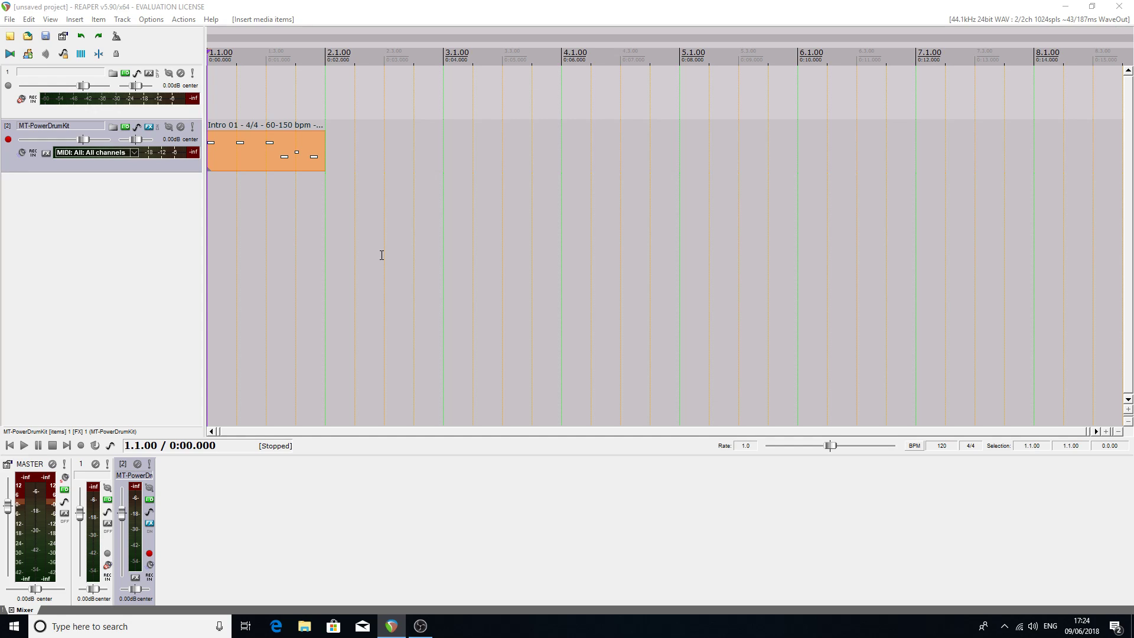
left_click(9, 139)
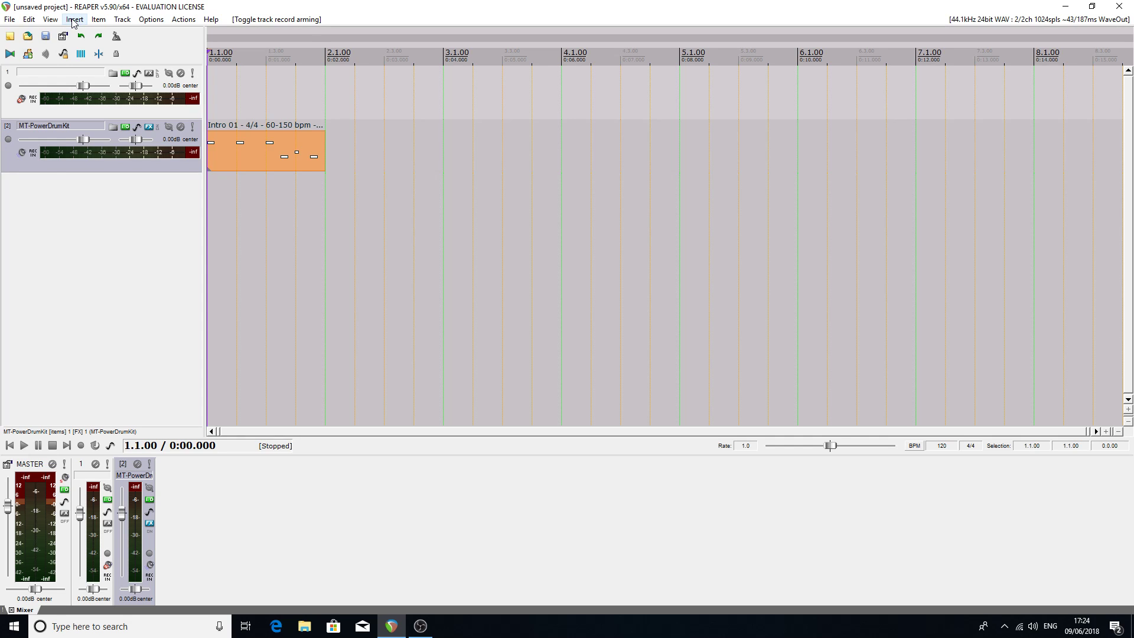
- Insert a second MT-PowerDrumKit instrument on a new track, declining the additional output tracks
left_click(74, 20)
left_click(114, 47)
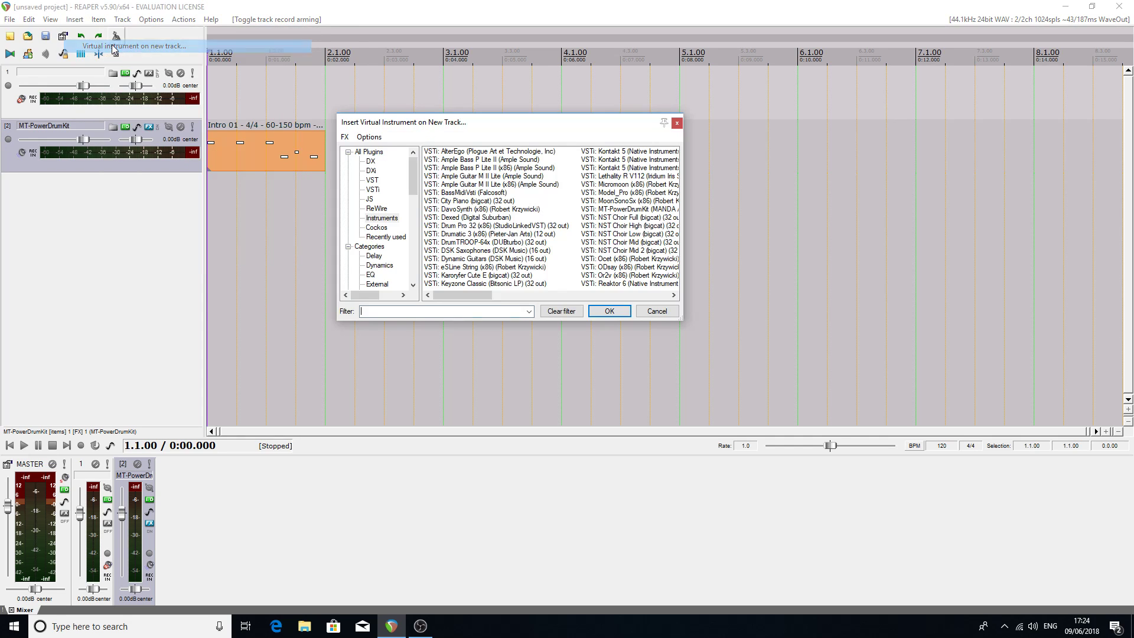
left_click(618, 209)
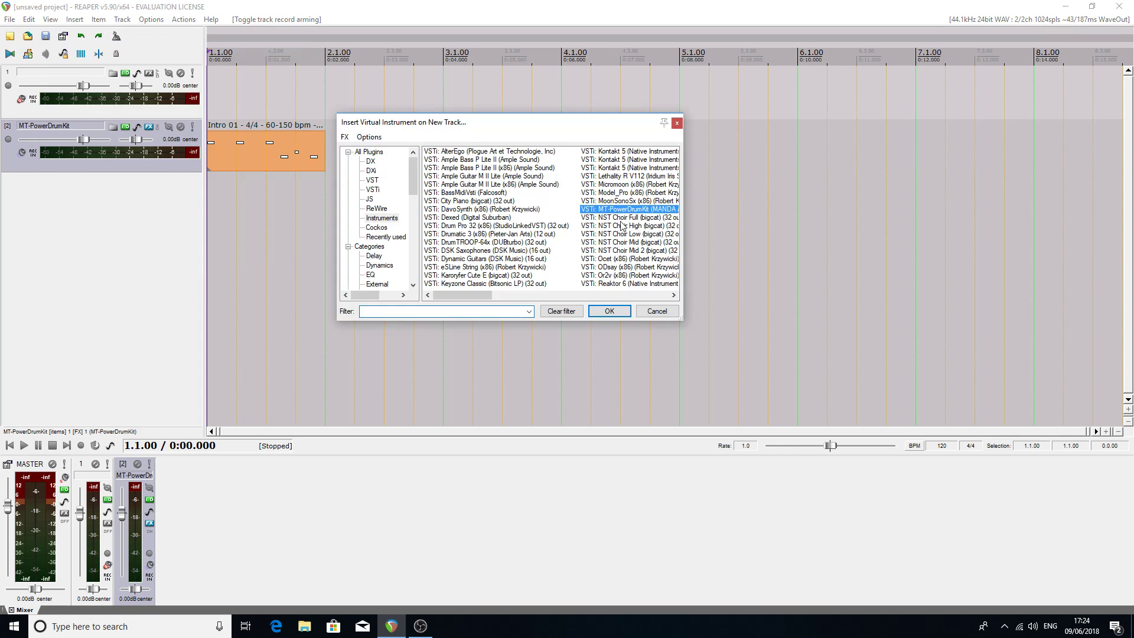
left_click(620, 312)
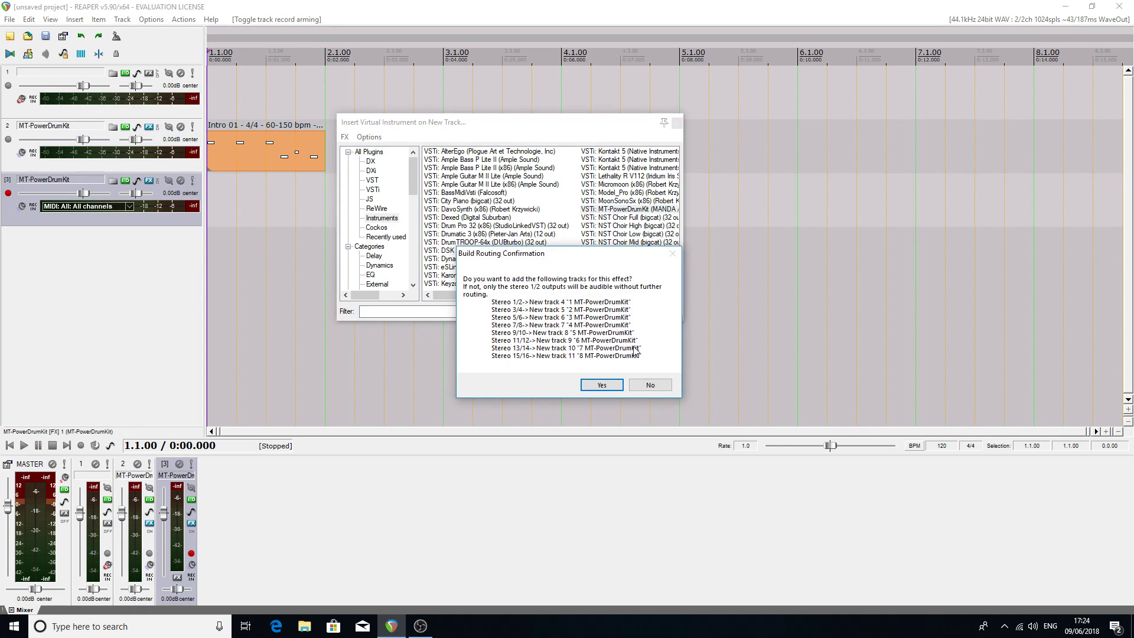
left_click(653, 387)
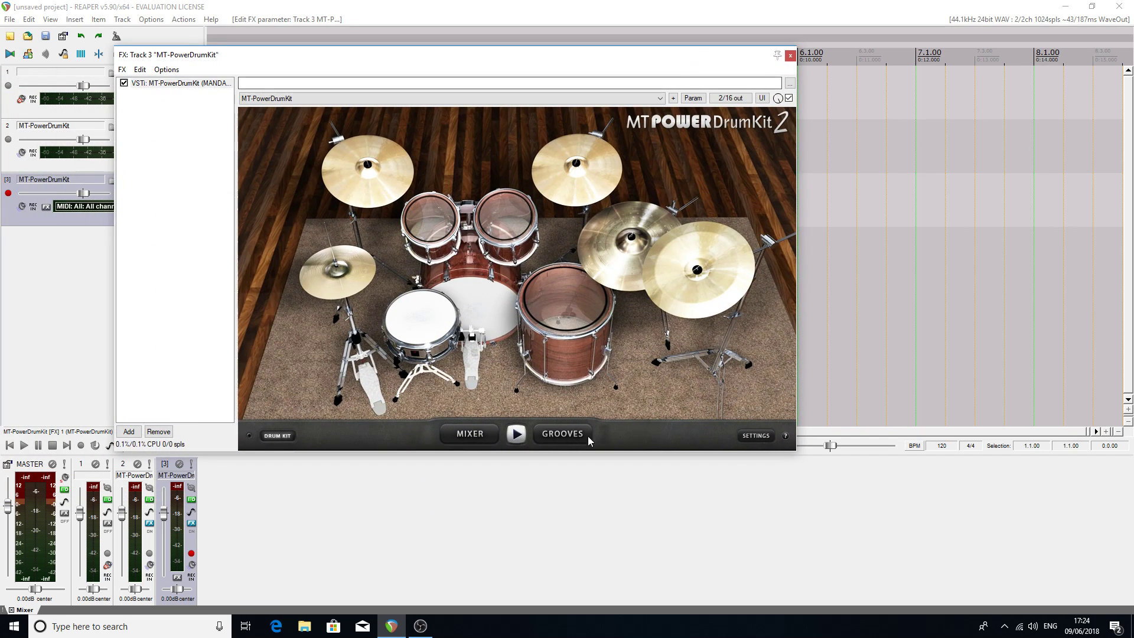
- Place Groove 04 from the 8th Half Open Hi-Hat style at bar 2 of the second MT-PowerDrumKit track
left_click(566, 434)
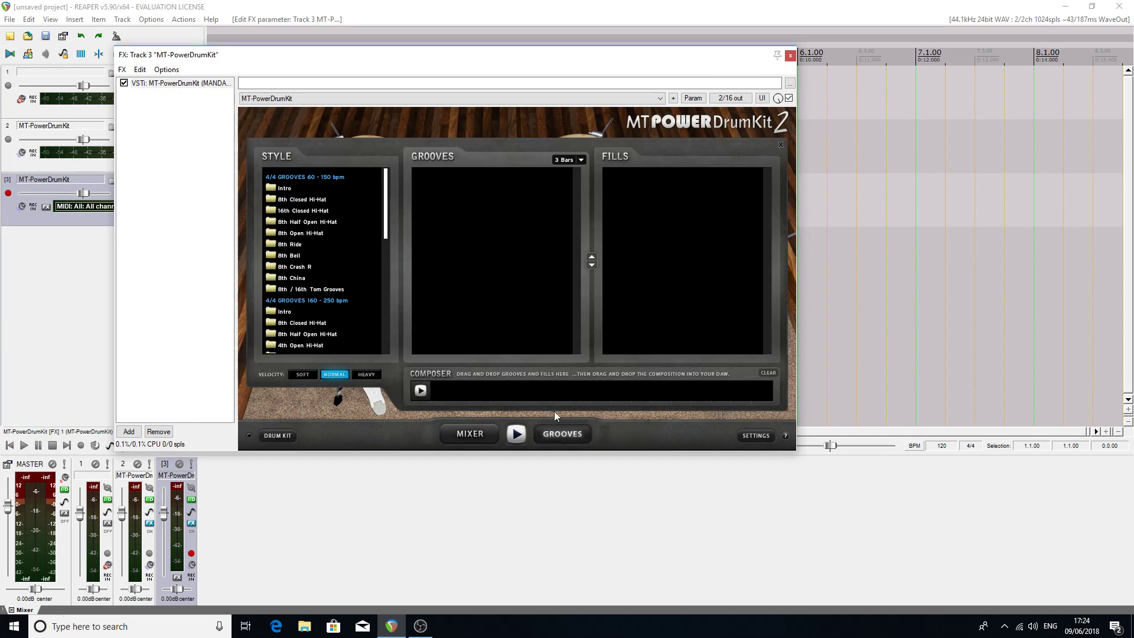
left_click(308, 221)
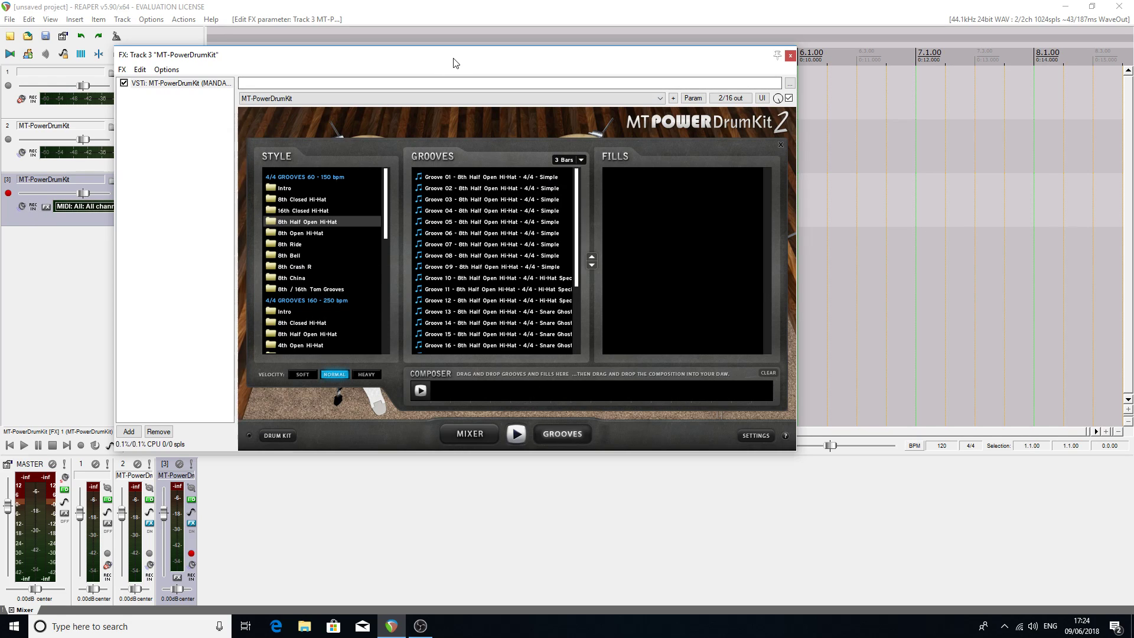
left_click_drag(454, 65, 0, 90)
left_click_drag(1, 235, 335, 208)
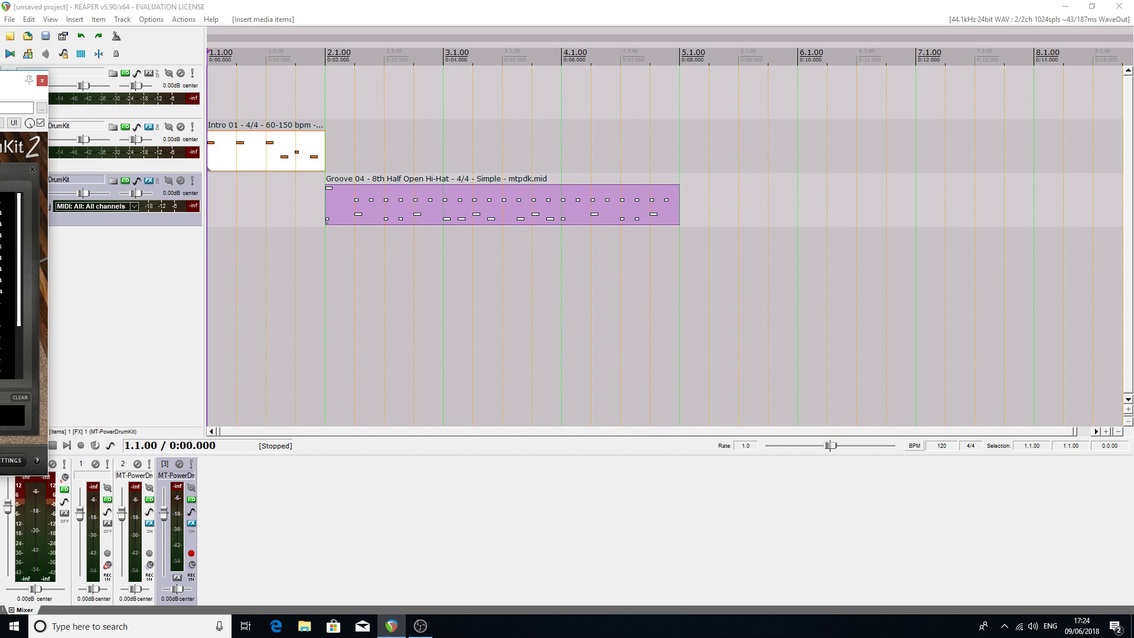
- Add Fill 09 of Groove 04 at bar 5 on track 3, directly after the groove, and disarm the track
left_click_drag(5, 291, 689, 210)
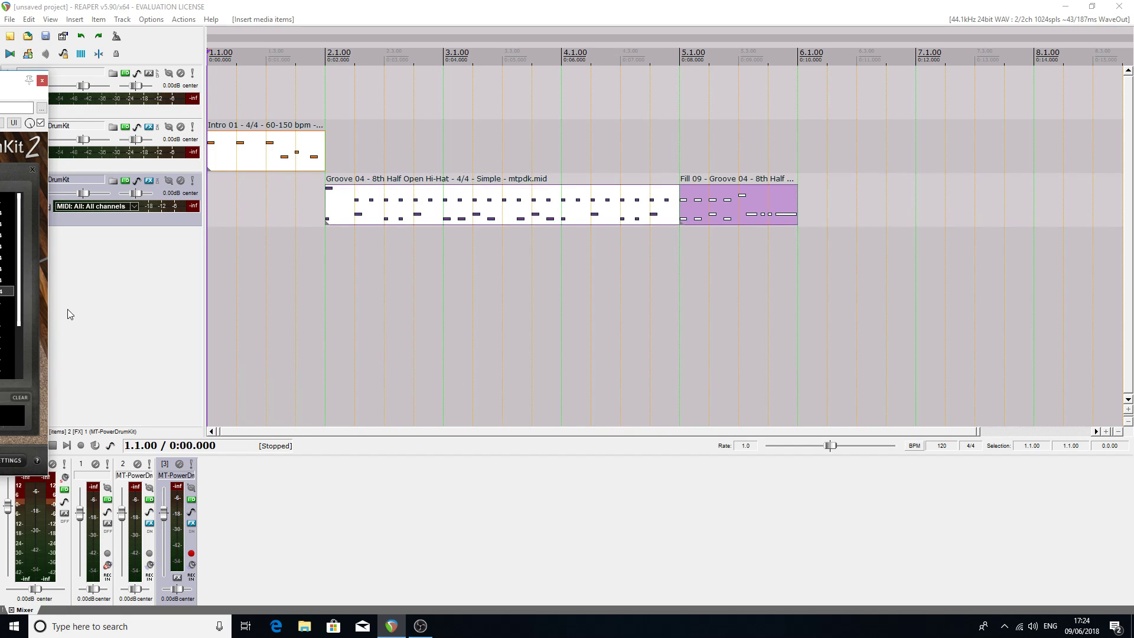
left_click_drag(1, 80, 0, 80)
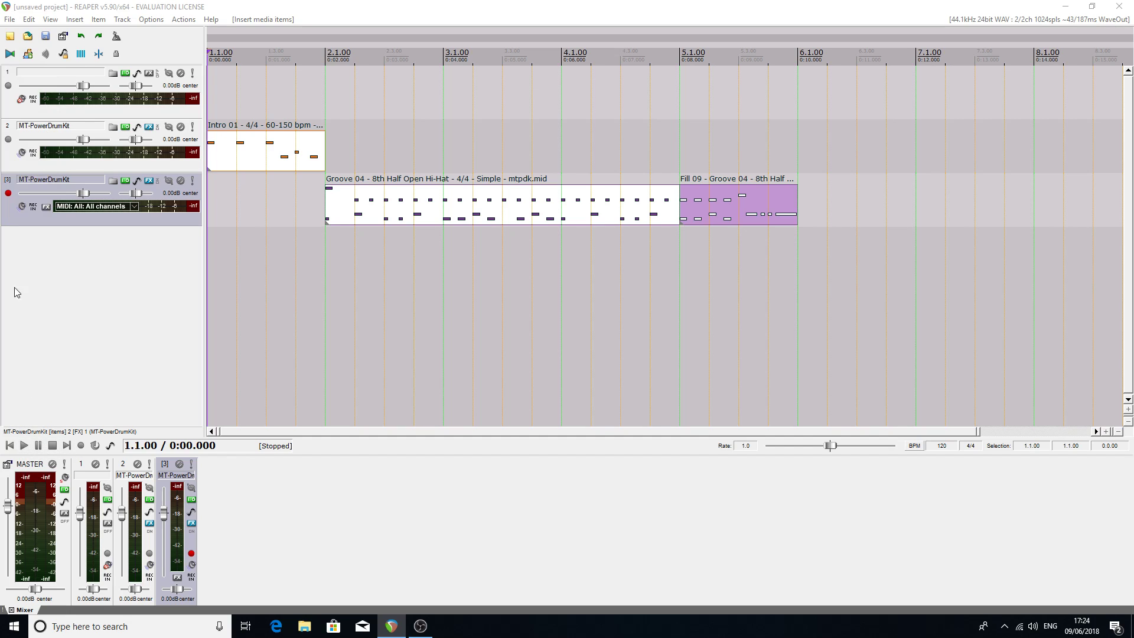
left_click(8, 194)
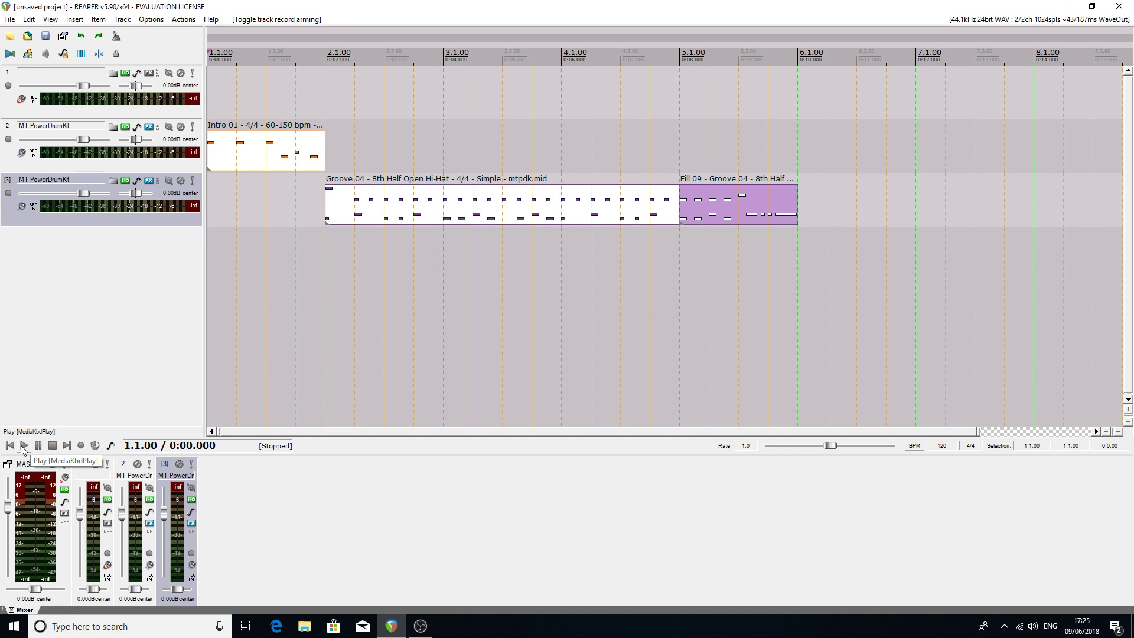
- Play the drum clips from the start, stop playback and clear the track and item selection
left_click(23, 446)
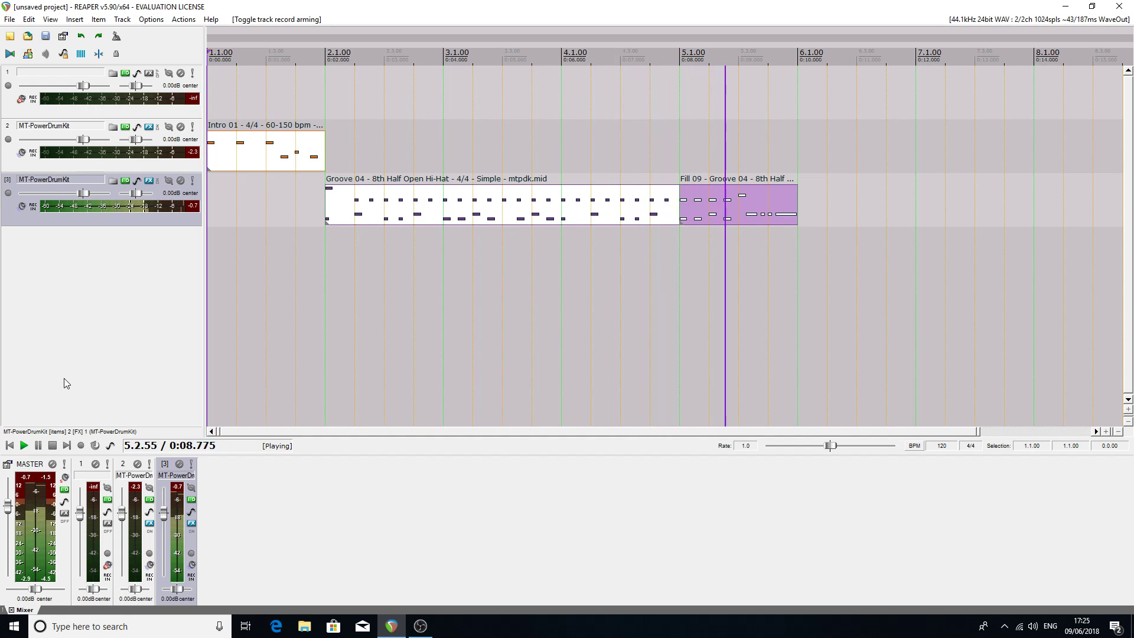
left_click(52, 445)
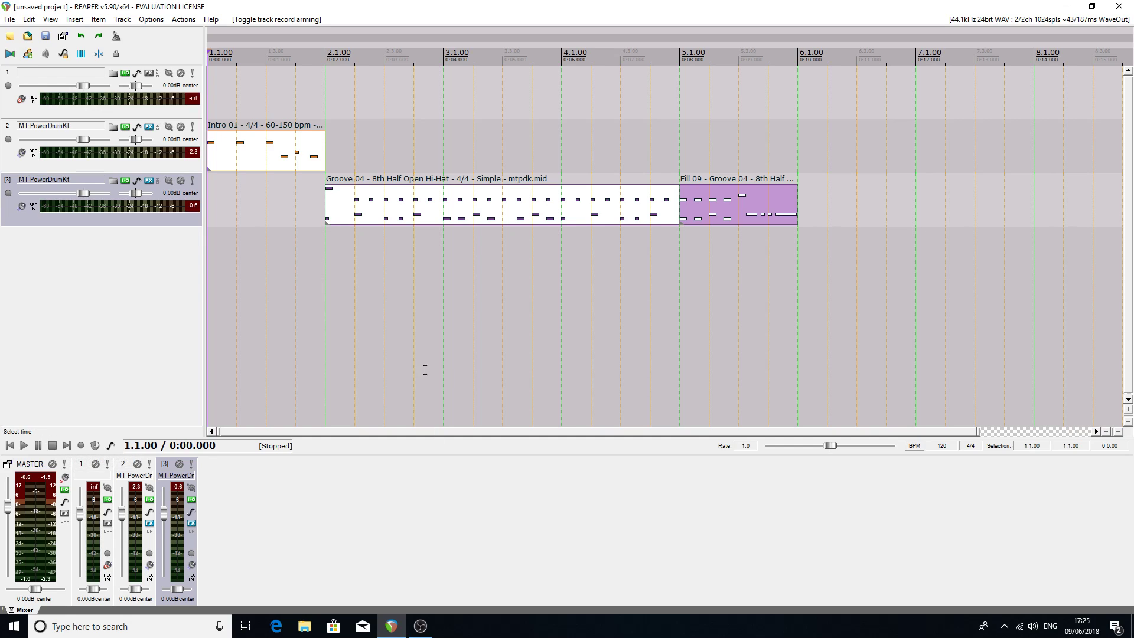
left_click(42, 254)
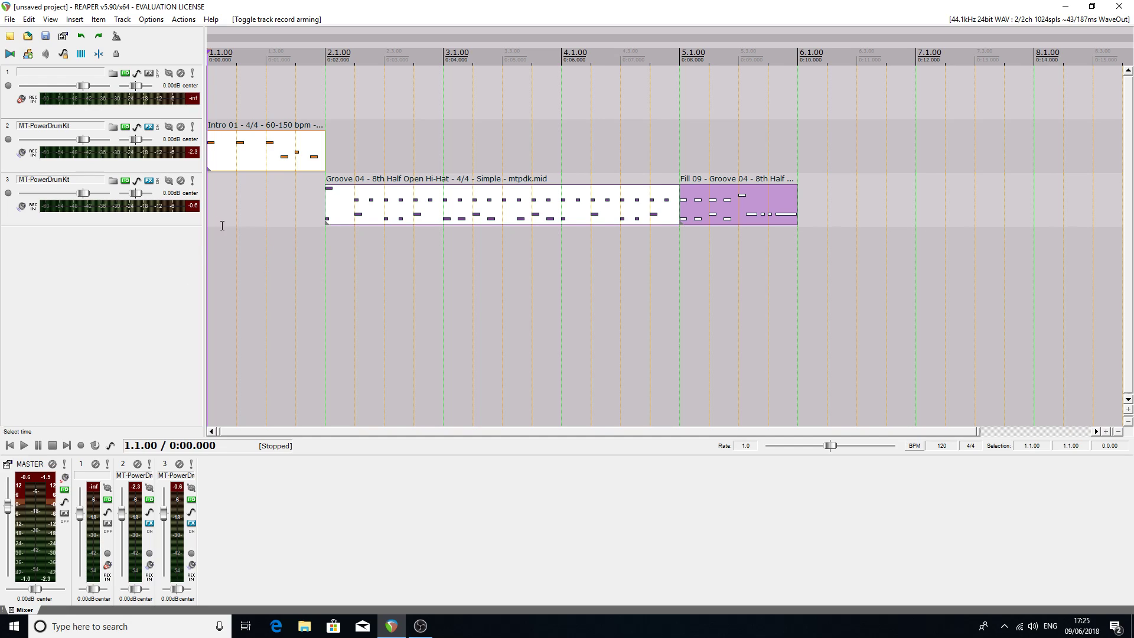
left_click(223, 243)
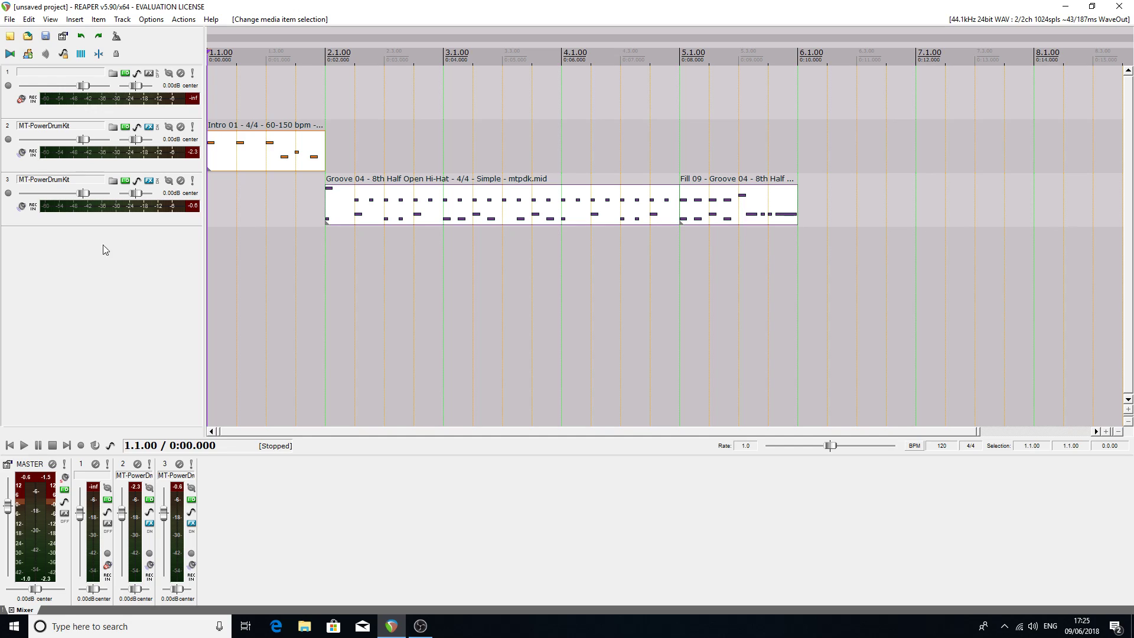
- Name the empty first track "Drums"
double_click(33, 70)
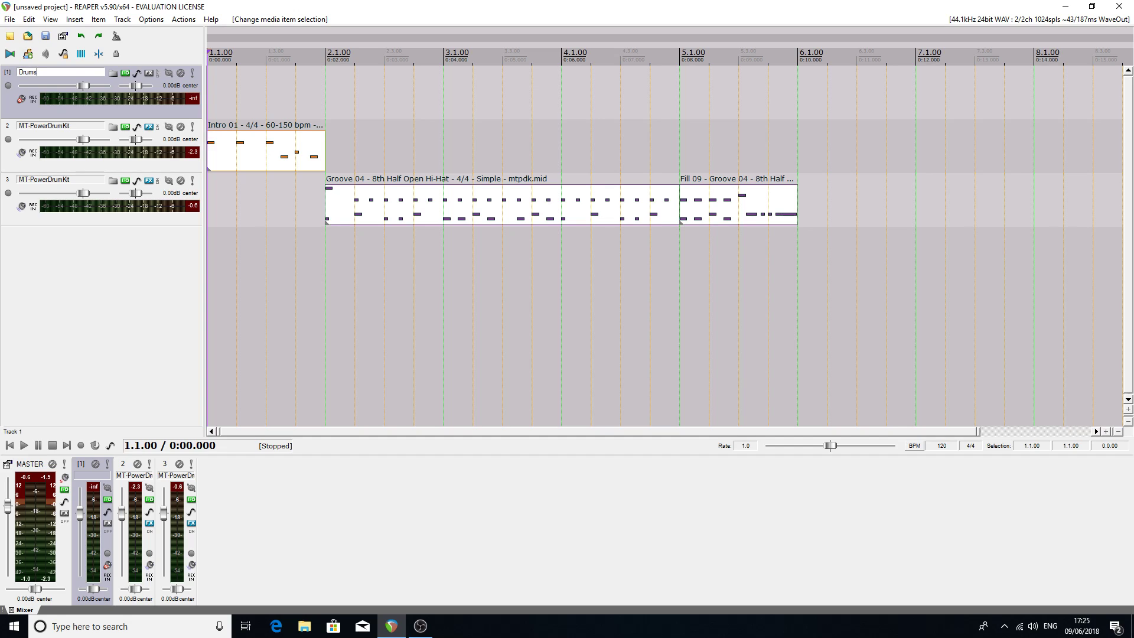
key("Return")
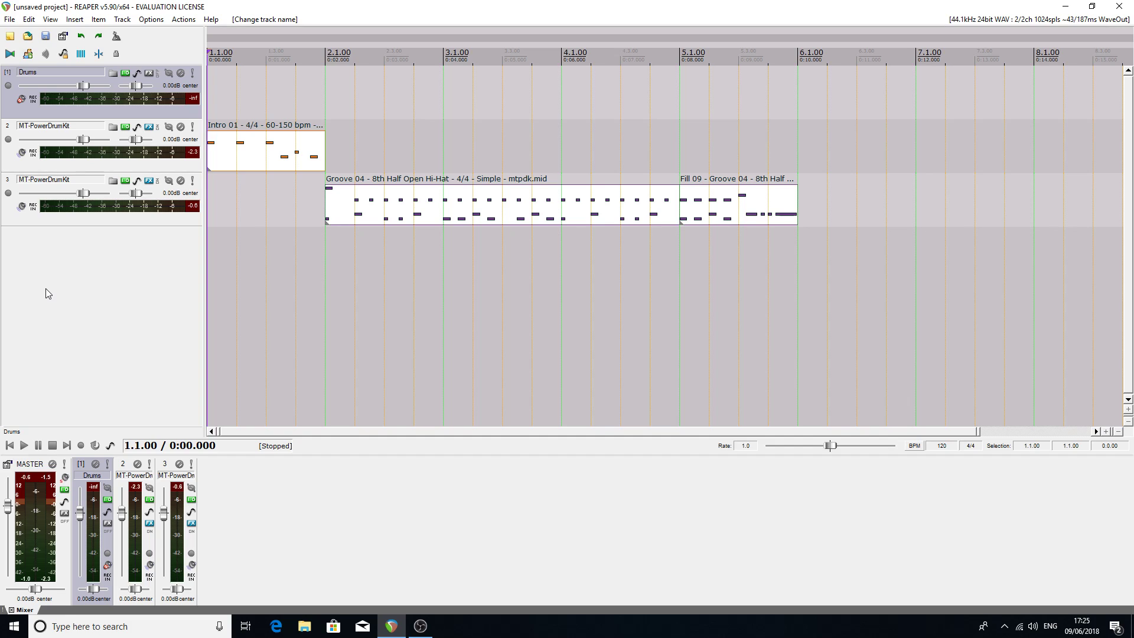
- Turn off the master send on both MT-PowerDrumKit tracks
left_click(126, 127)
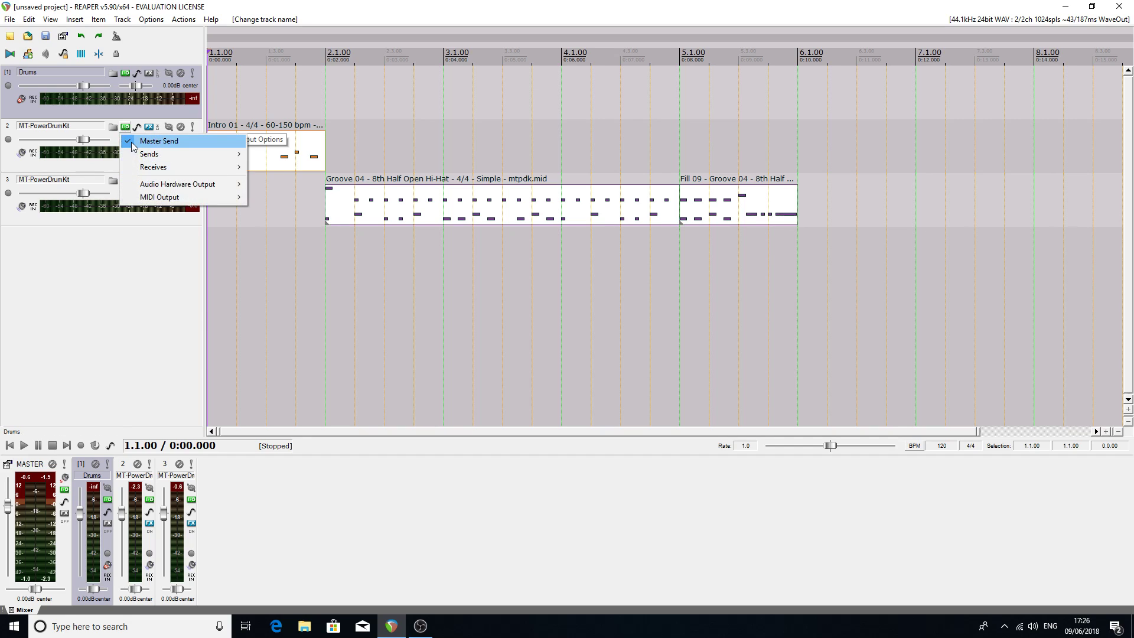
left_click(132, 148)
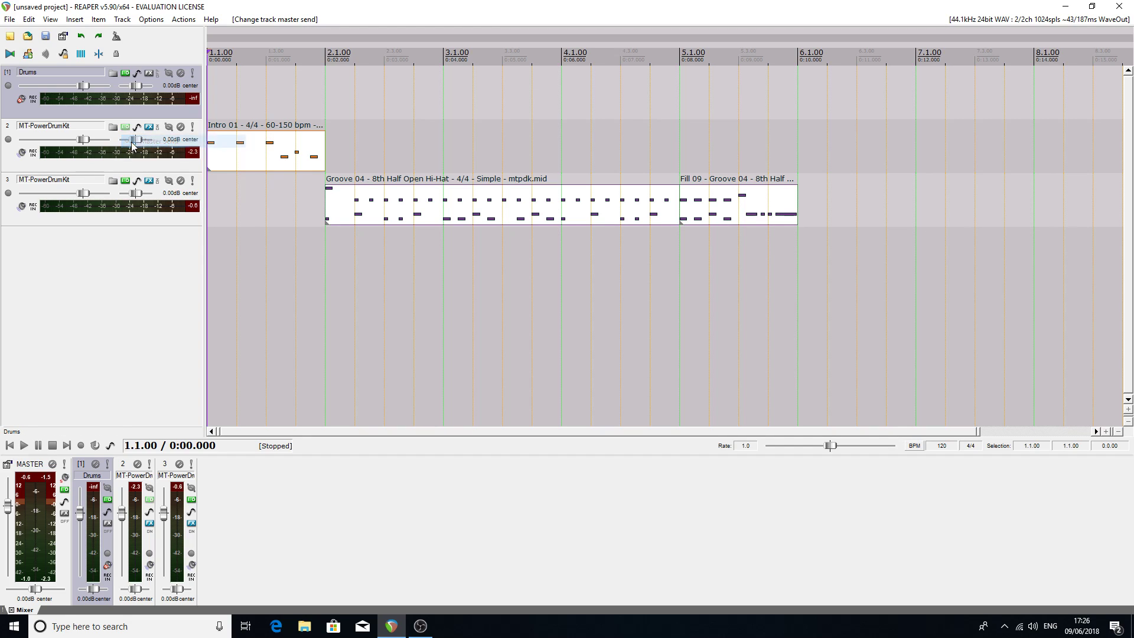
left_click(126, 182)
left_click(133, 199)
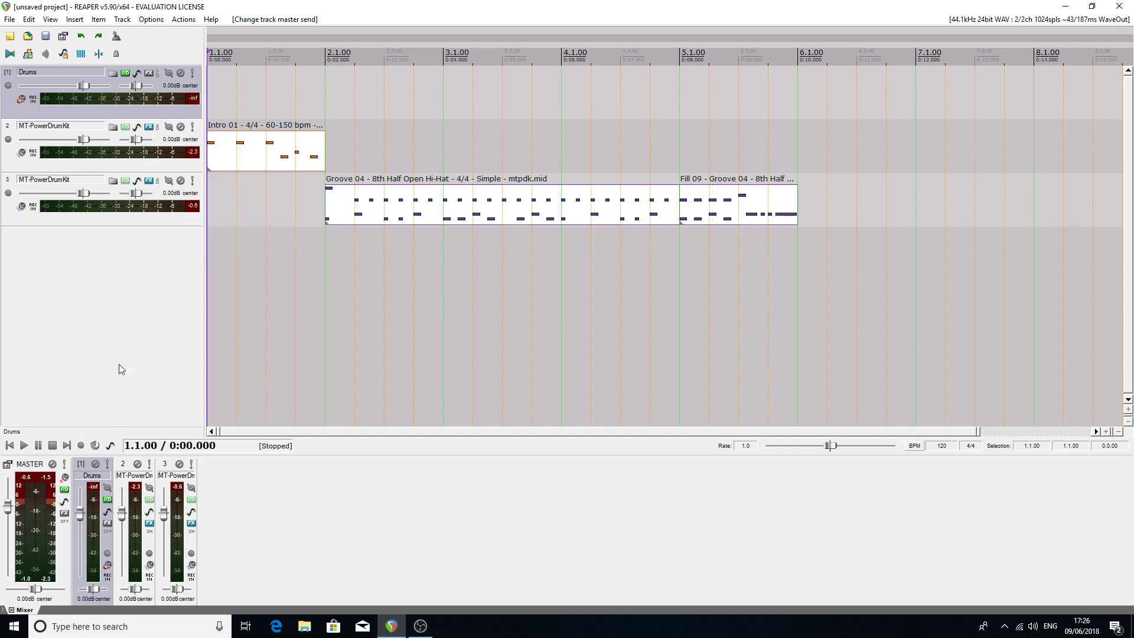
- Play the project from the start to check the drum signal at the master, stop playback and clear the track selection
left_click(24, 446)
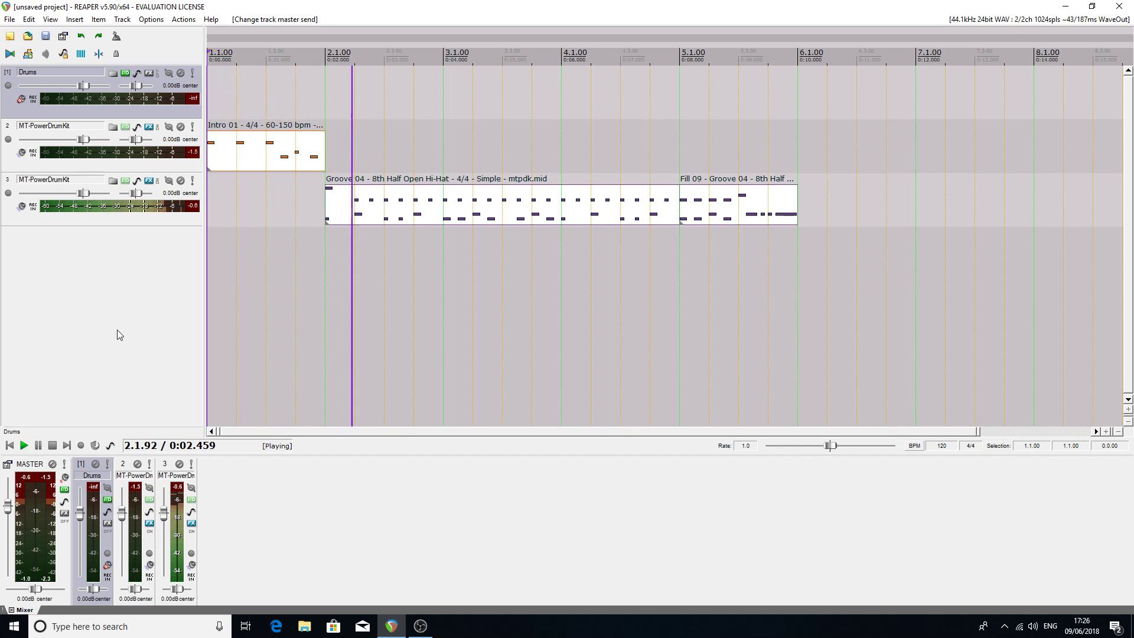
left_click(54, 446)
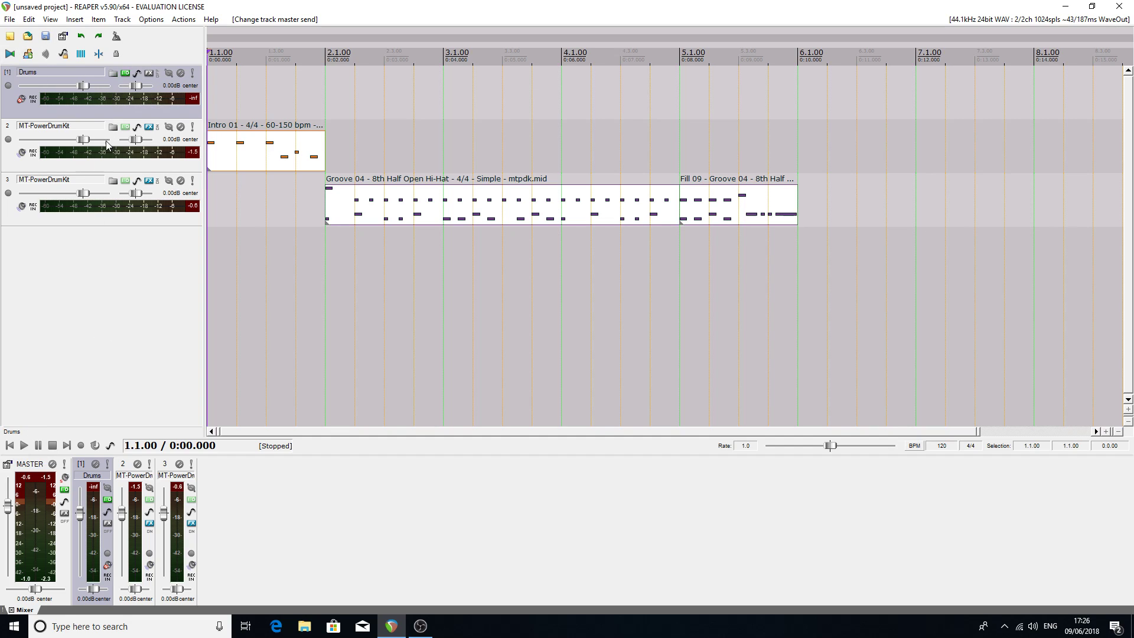
left_click(90, 235)
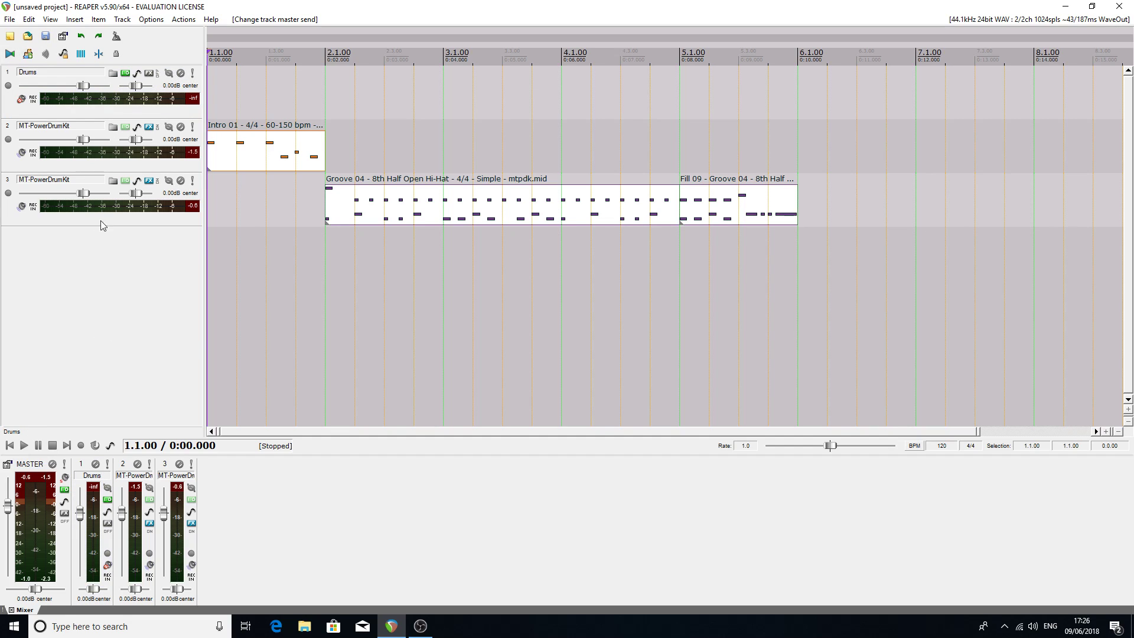
- Add a send to Track 1: Drums on each of the two MT-PowerDrumKit tracks
right_click(130, 128)
mouse_move(143, 156)
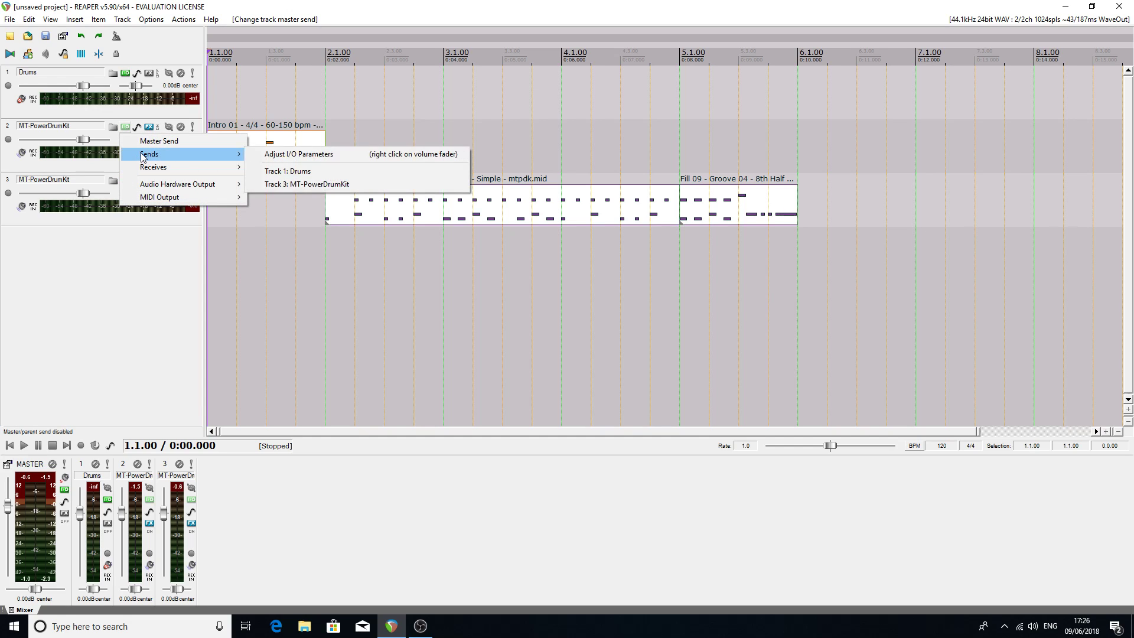
left_click(264, 173)
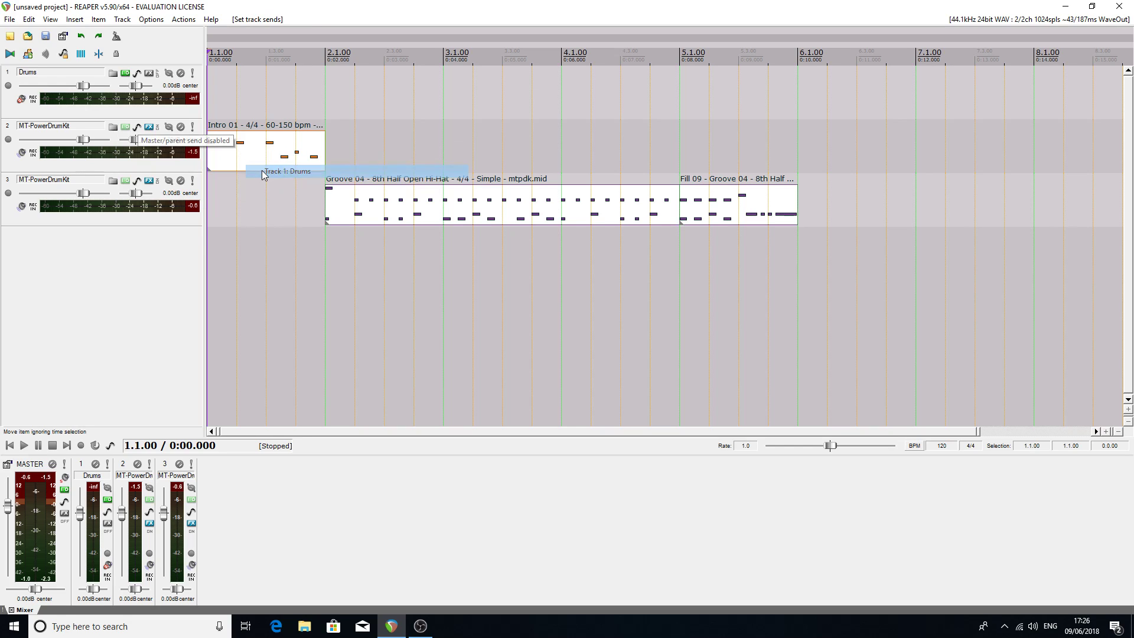
right_click(126, 180)
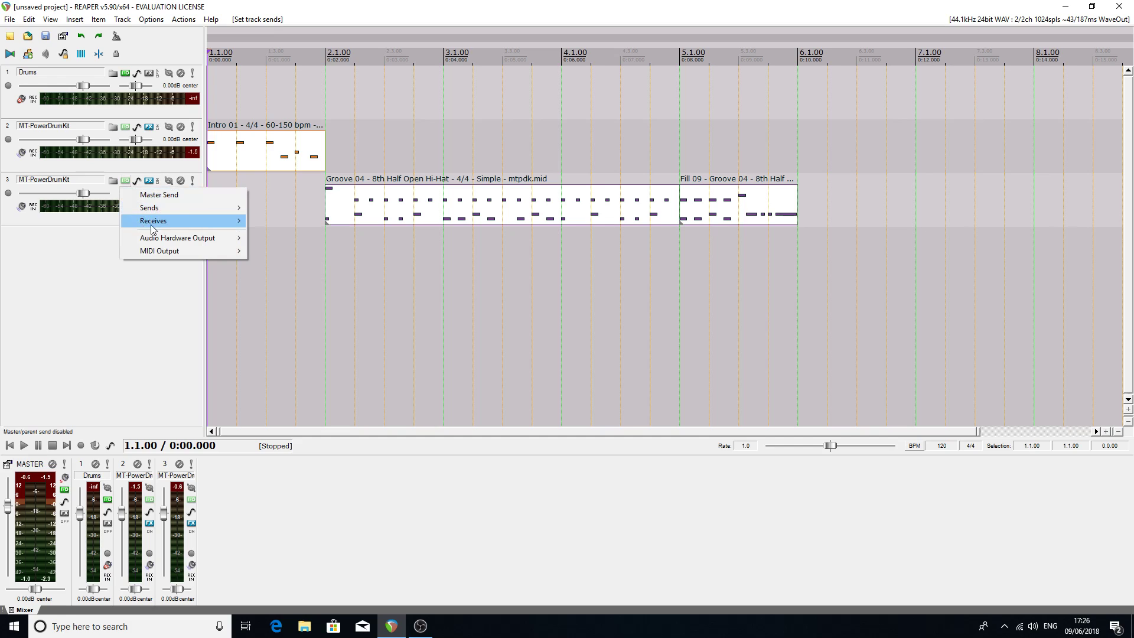
mouse_move(158, 212)
left_click(278, 224)
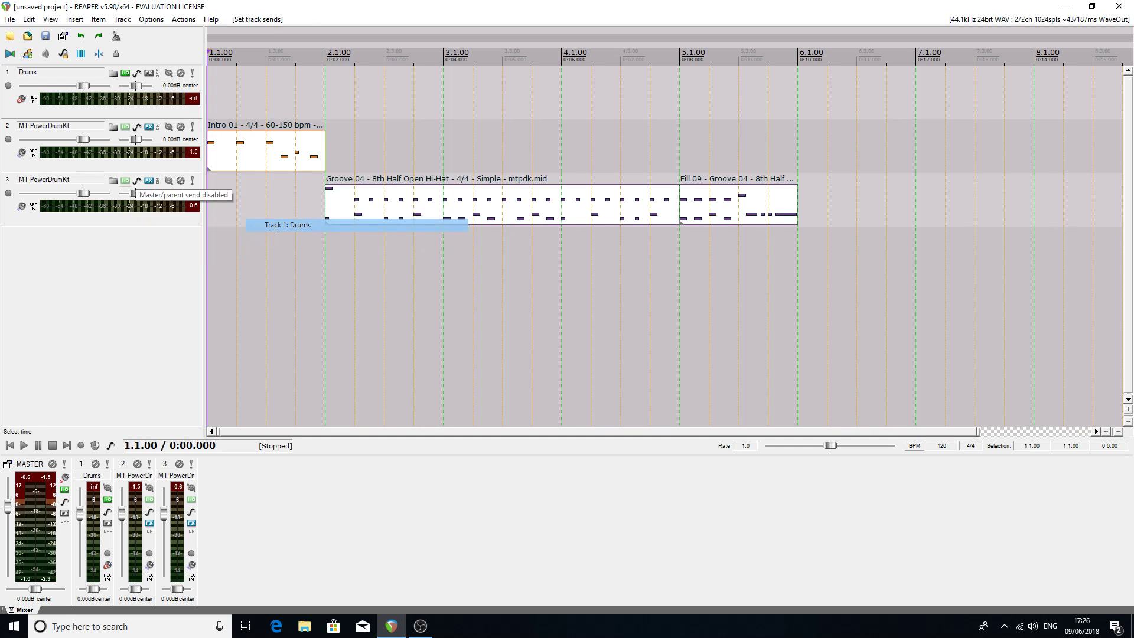
- Rename track 2, which holds the Intro 01 clip, as "Drum intro"
double_click(80, 126)
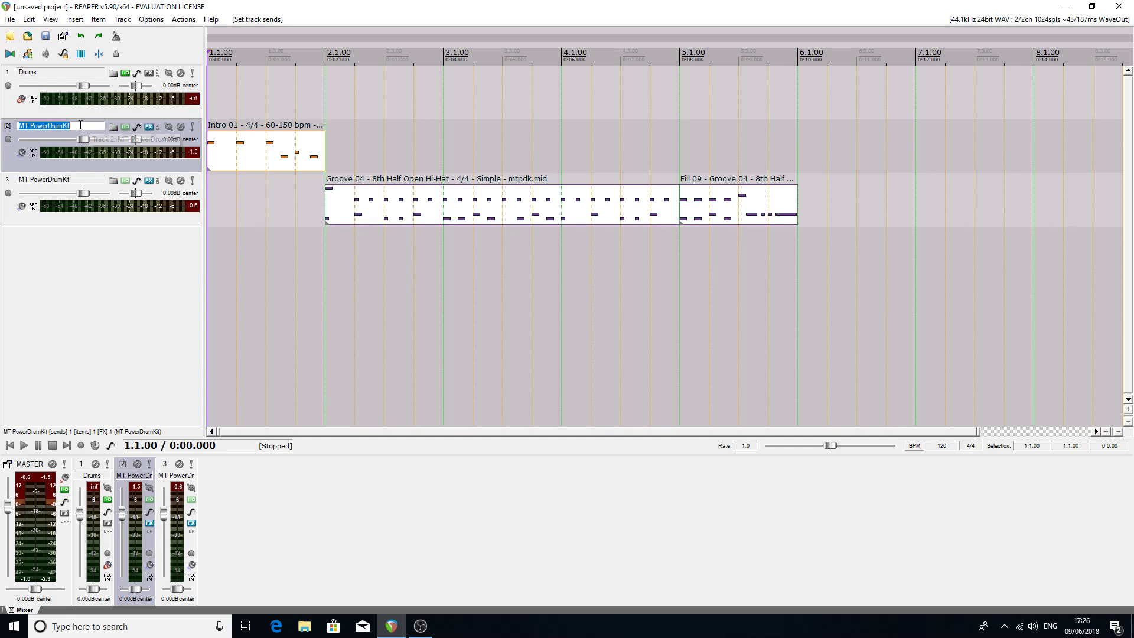
type("Dr")
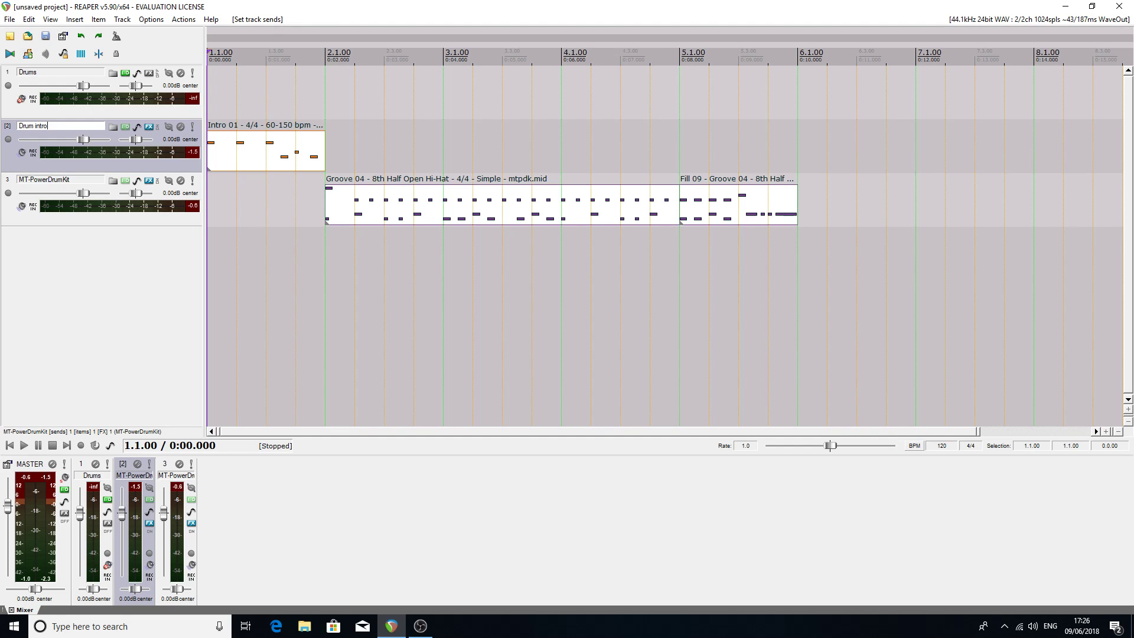
type("um intro")
key("Return")
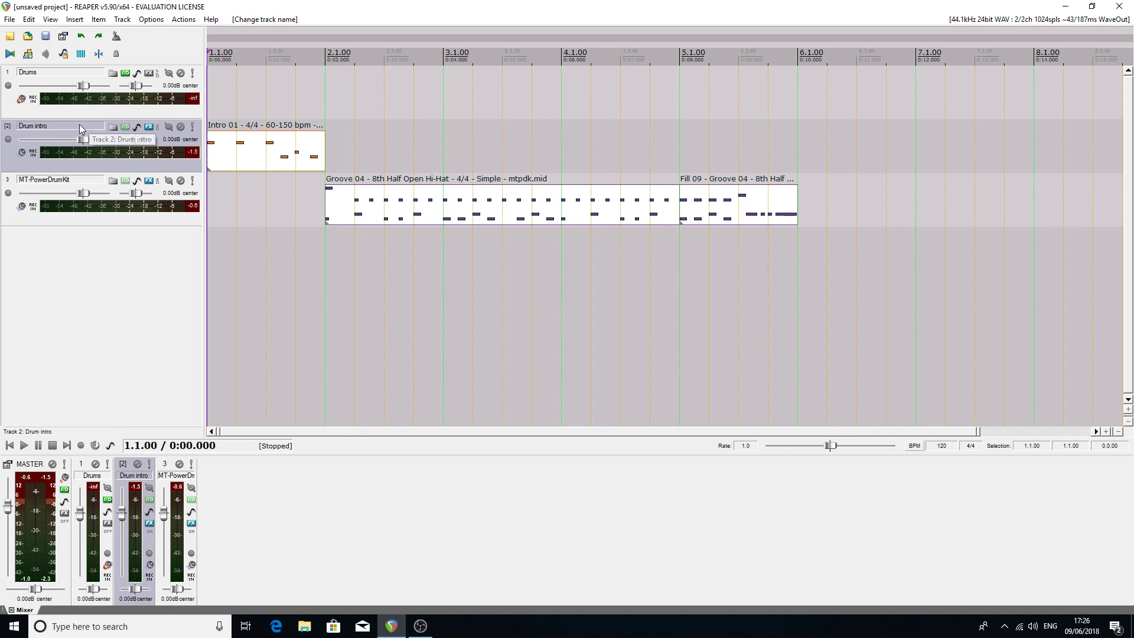
- Rename track 3, which holds the groove and fill clips, as "Drum main" and clear the track selection
right_click(84, 179)
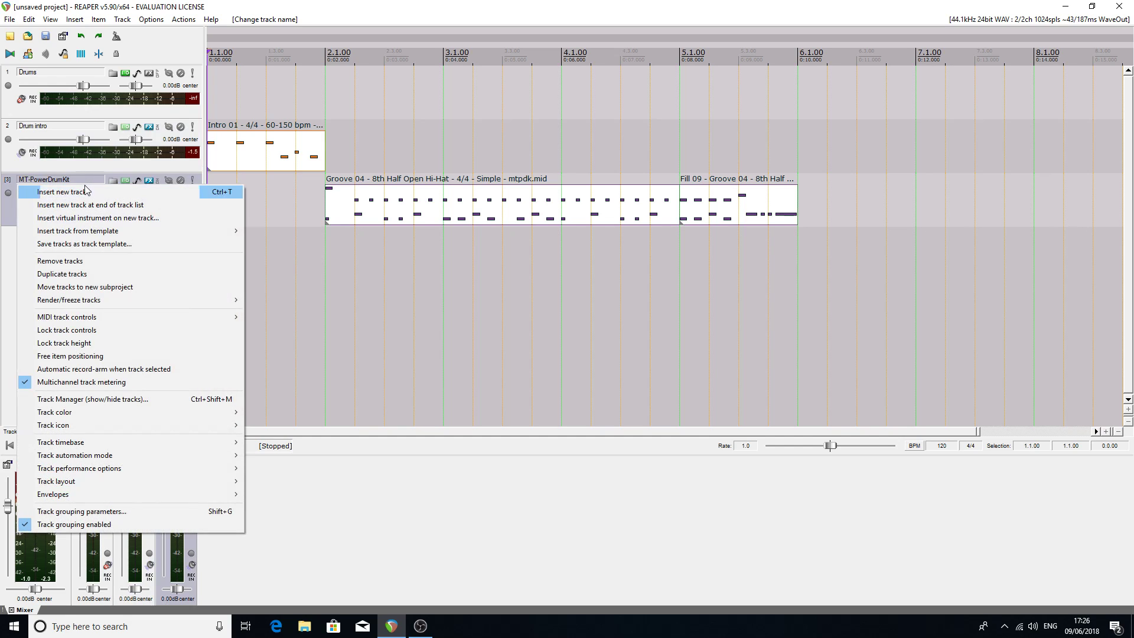
double_click(81, 179)
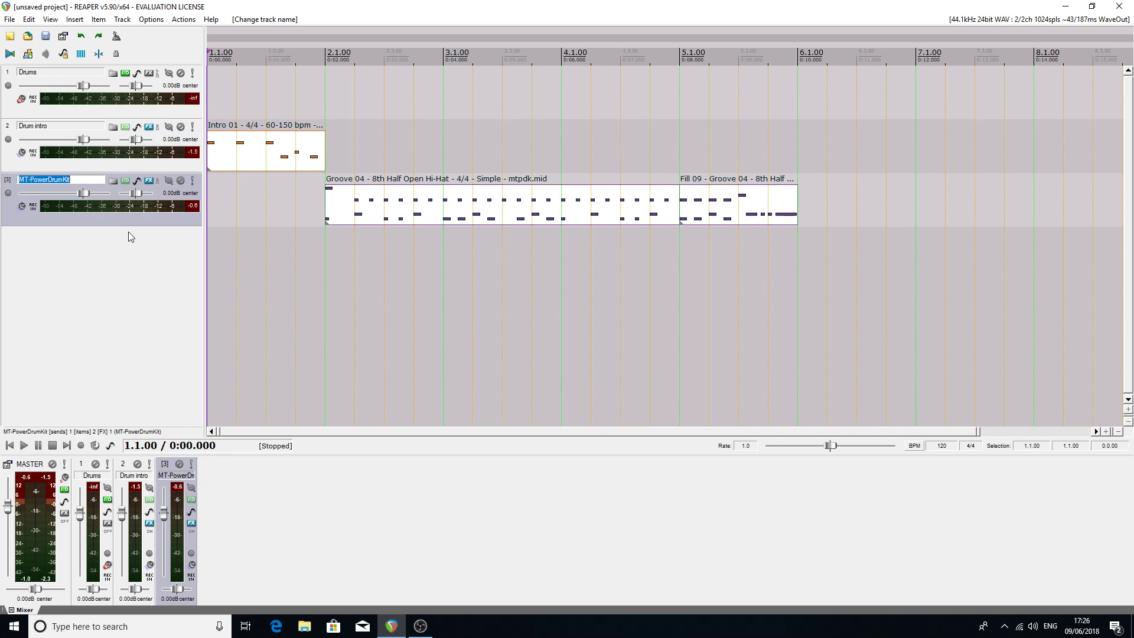
type("D")
key("Return")
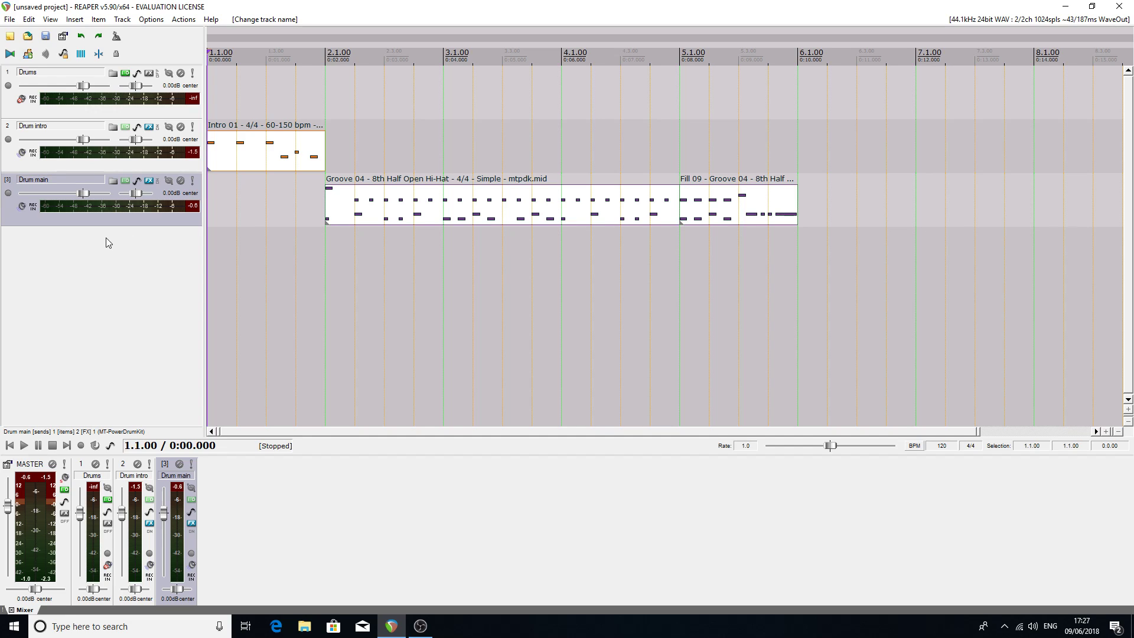
left_click(105, 238)
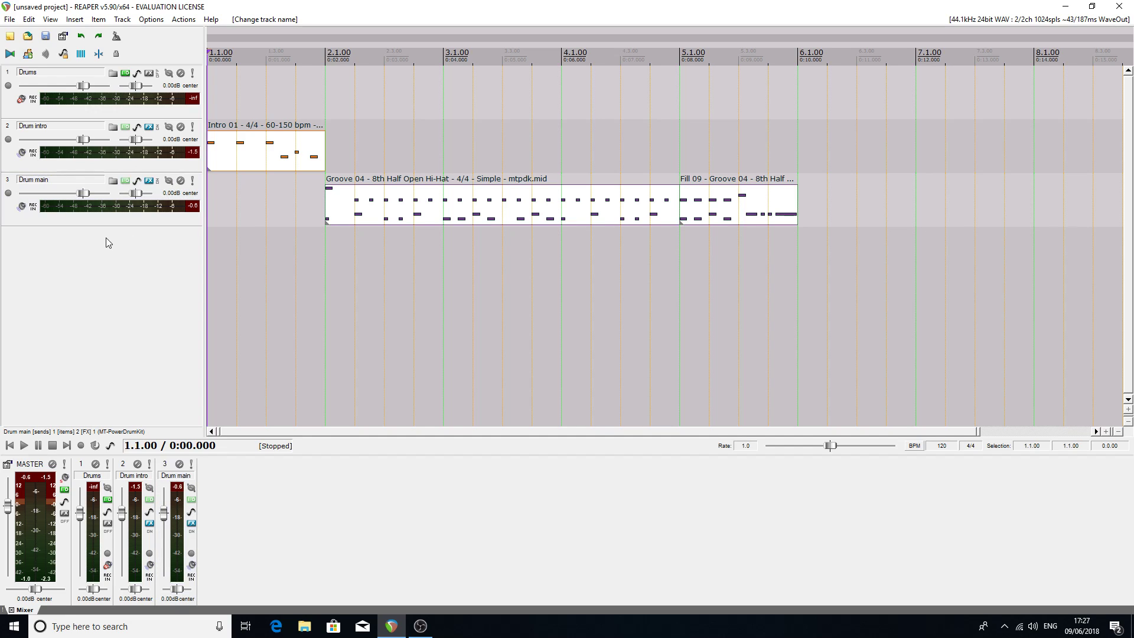
- Play the project from the start to check the level on the Drums track, stop playback and review that track's receives and master send
left_click(24, 445)
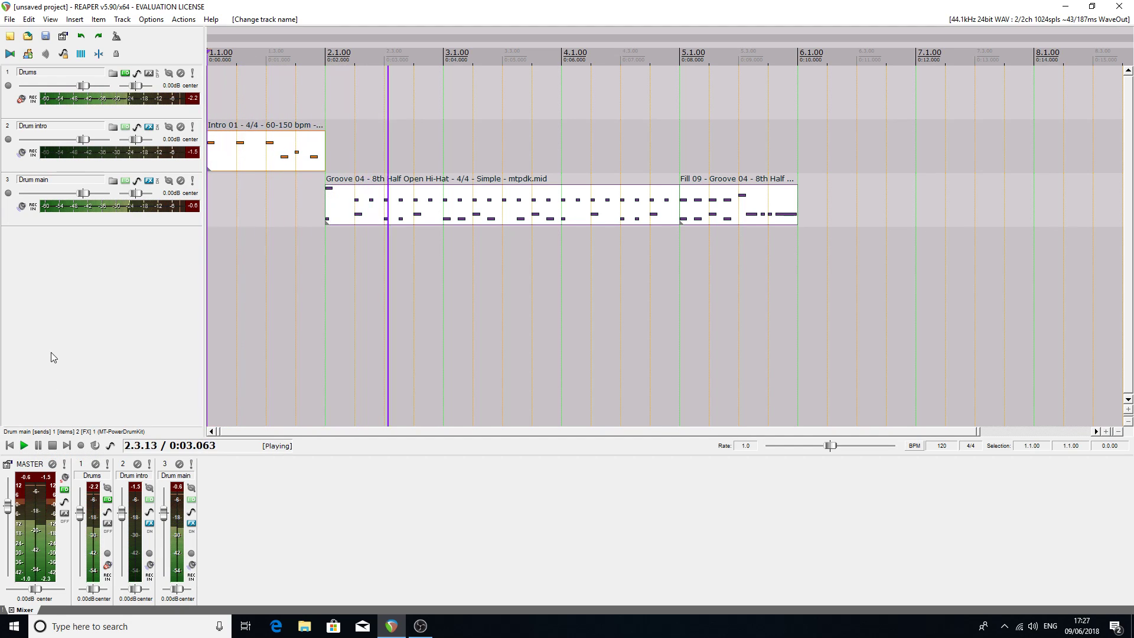
left_click(52, 446)
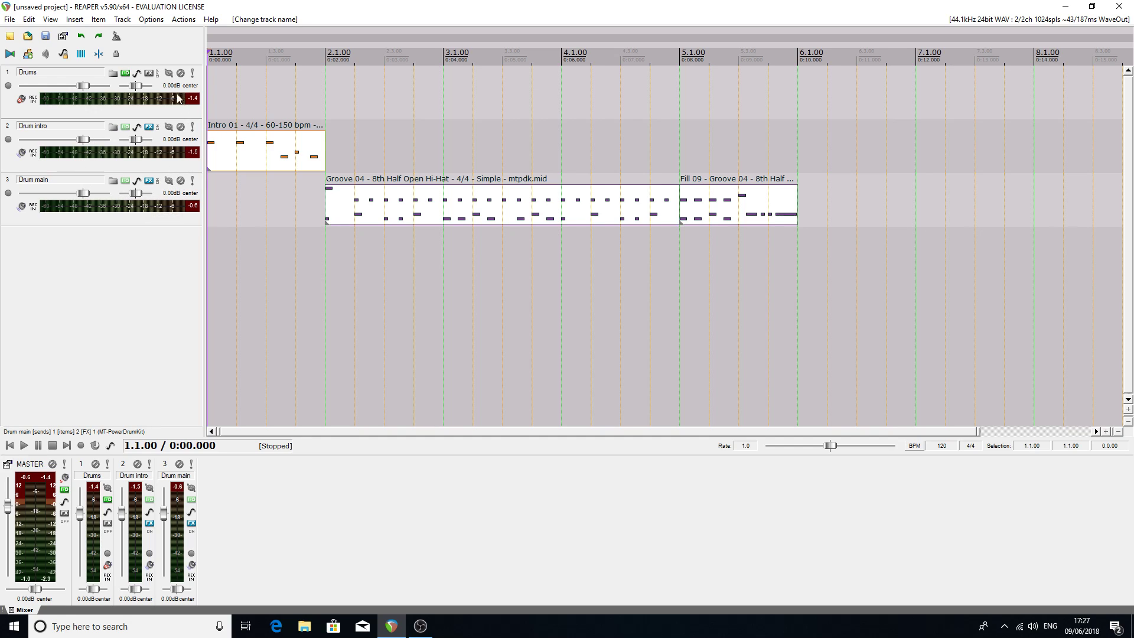
mouse_move(121, 70)
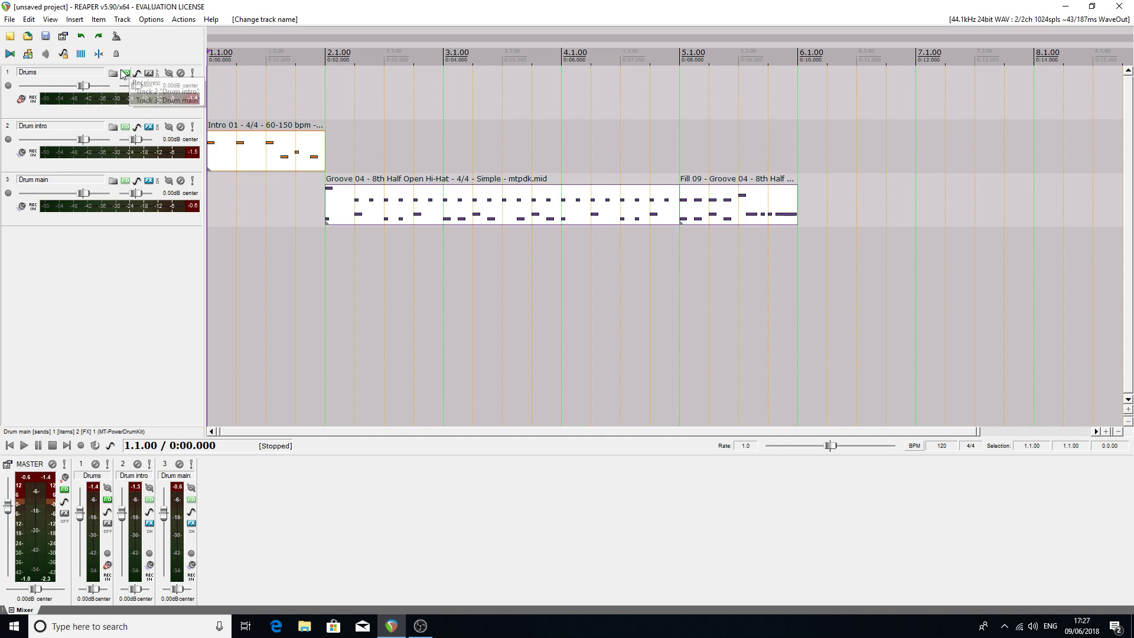
left_click(122, 71)
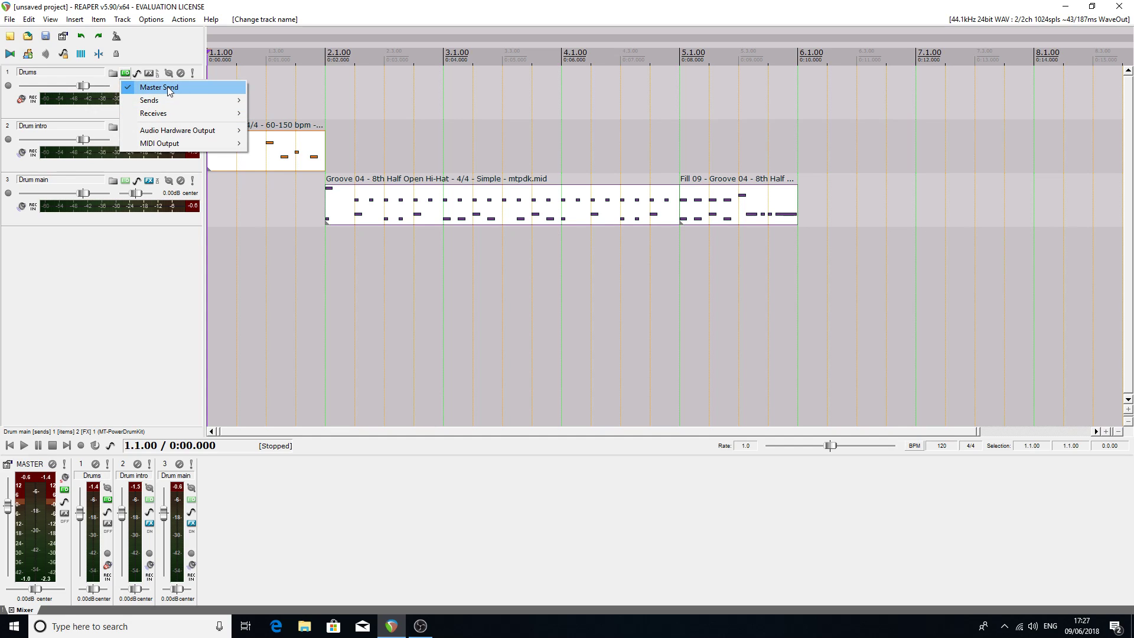
left_click(104, 251)
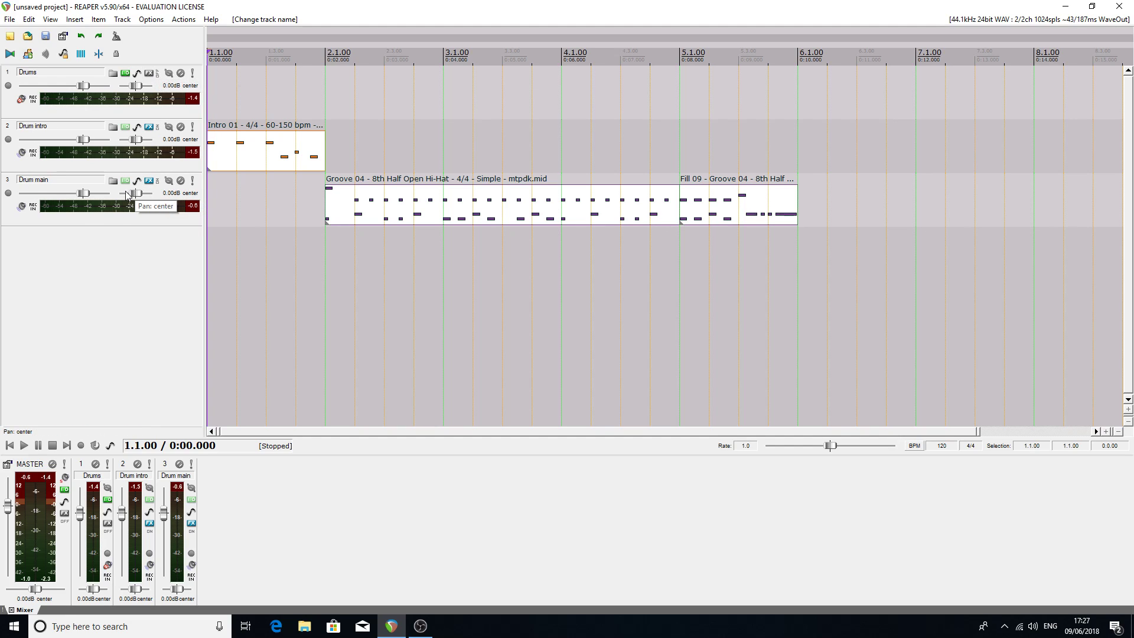
- Add an empty track below Drum main and insert the Ample Bass P Lite II (Ample Sound) virtual instrument on another new track
double_click(87, 236)
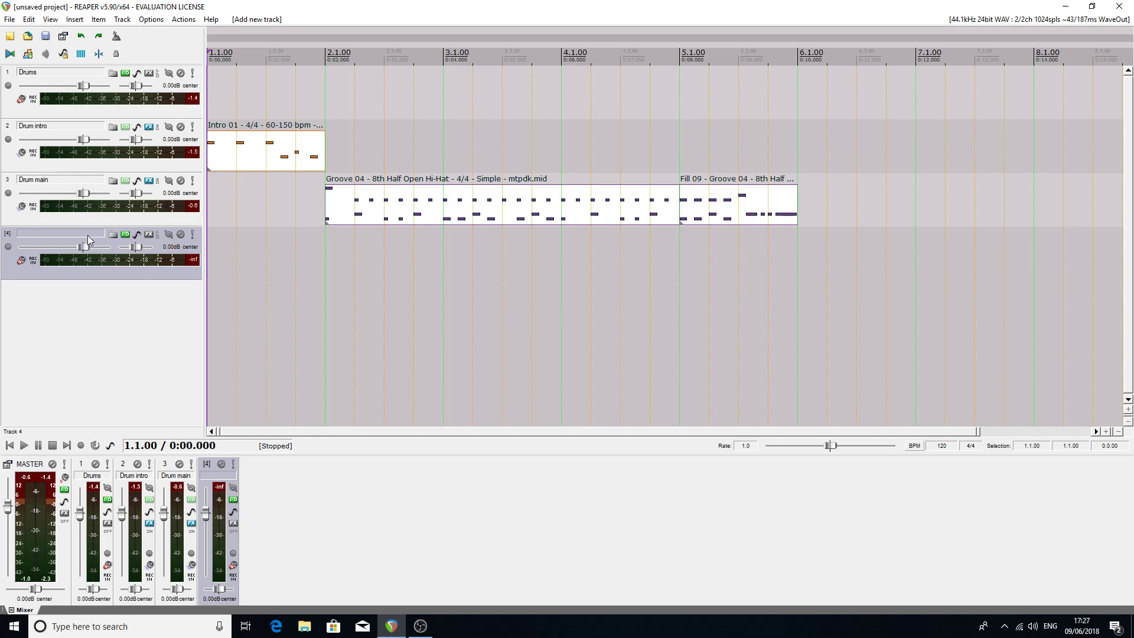
left_click(101, 291)
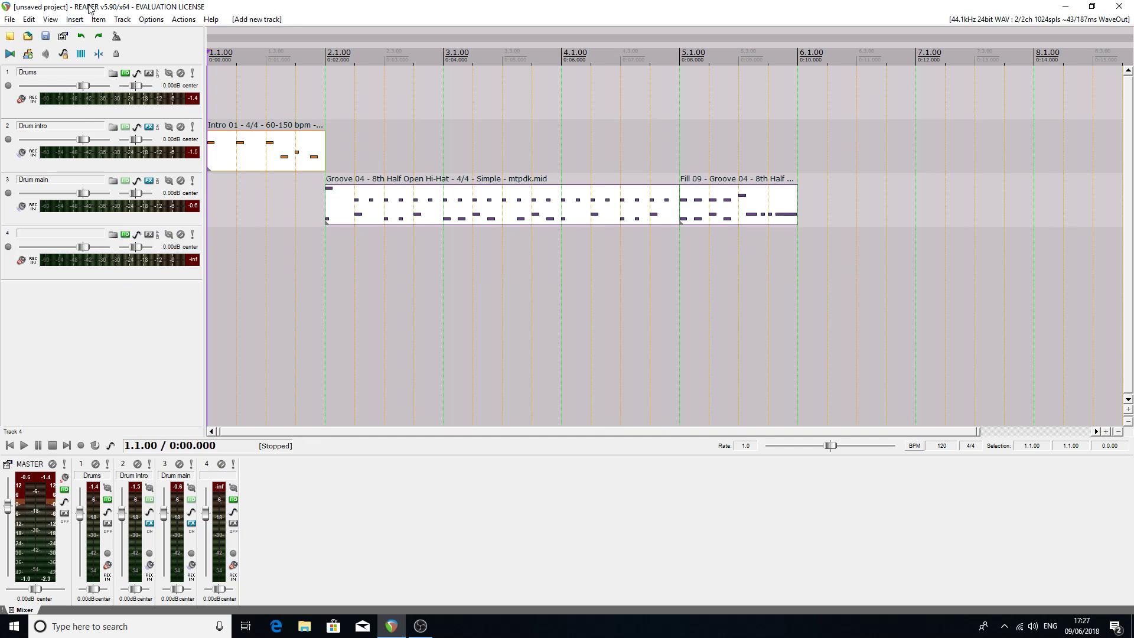
left_click(75, 20)
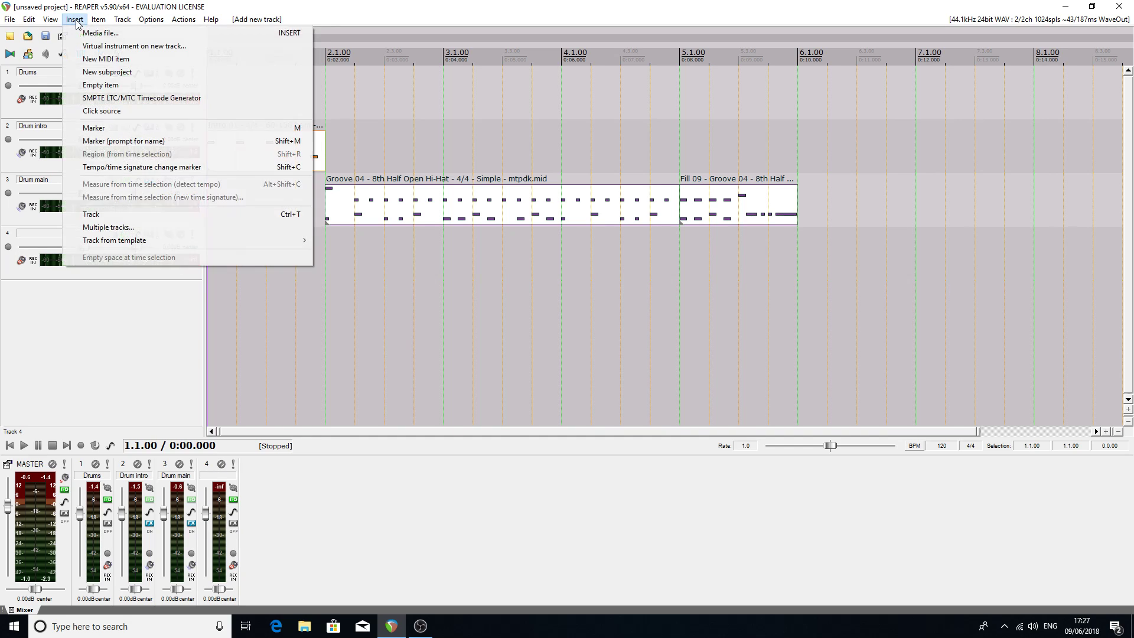
left_click(127, 47)
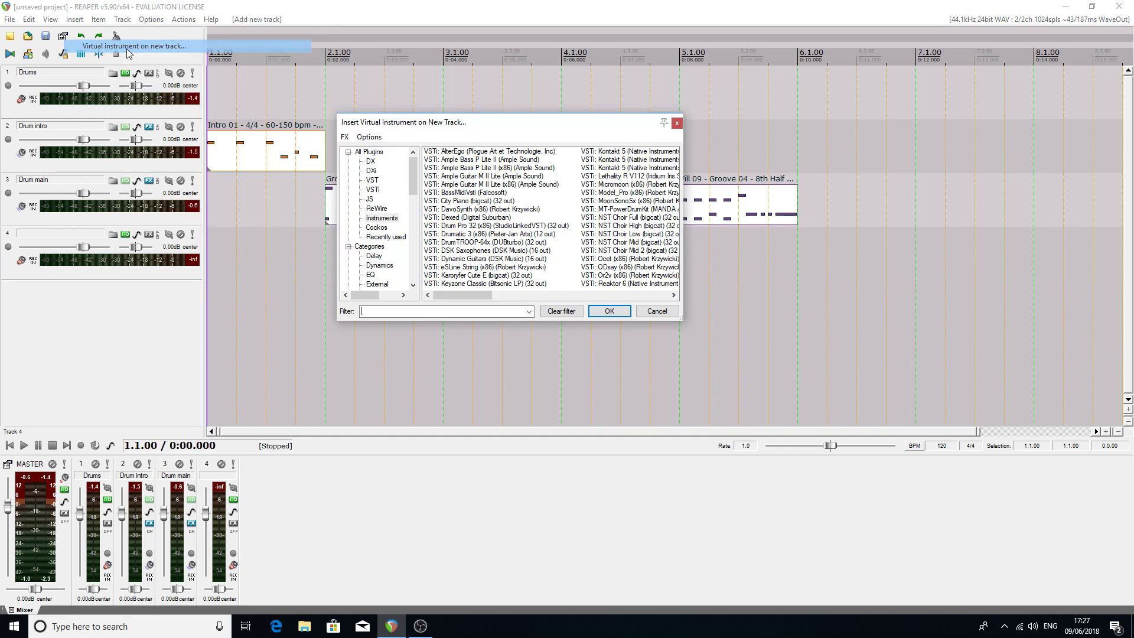
left_click(458, 160)
left_click(612, 313)
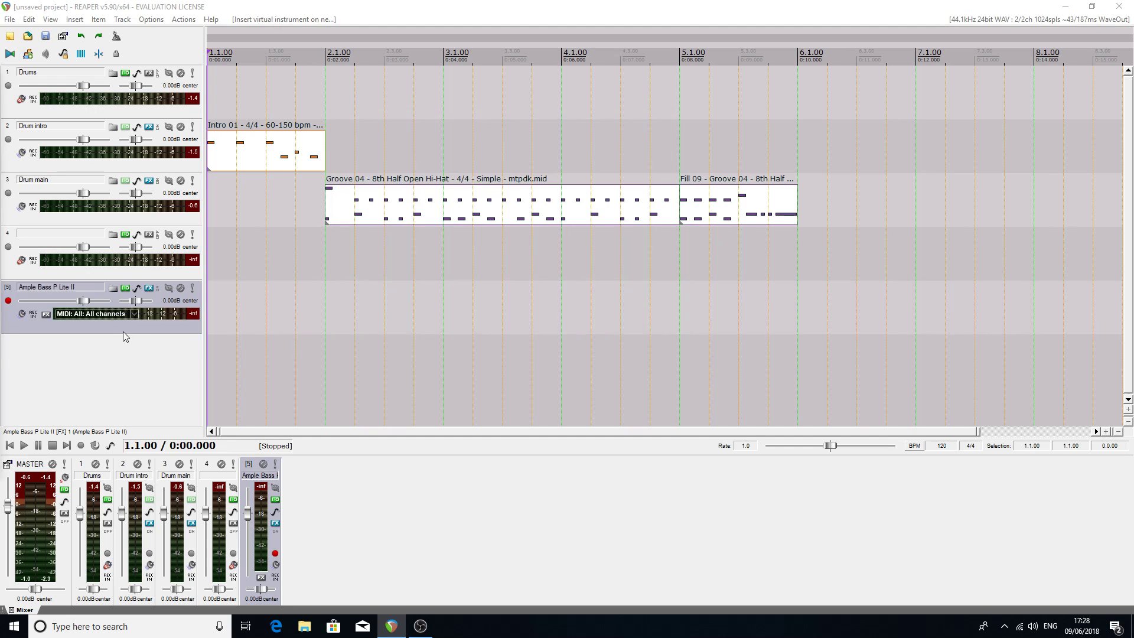
- Rename the Ample Bass P Lite II track as "Bass guitar", disarm its recording and deselect it
double_click(78, 288)
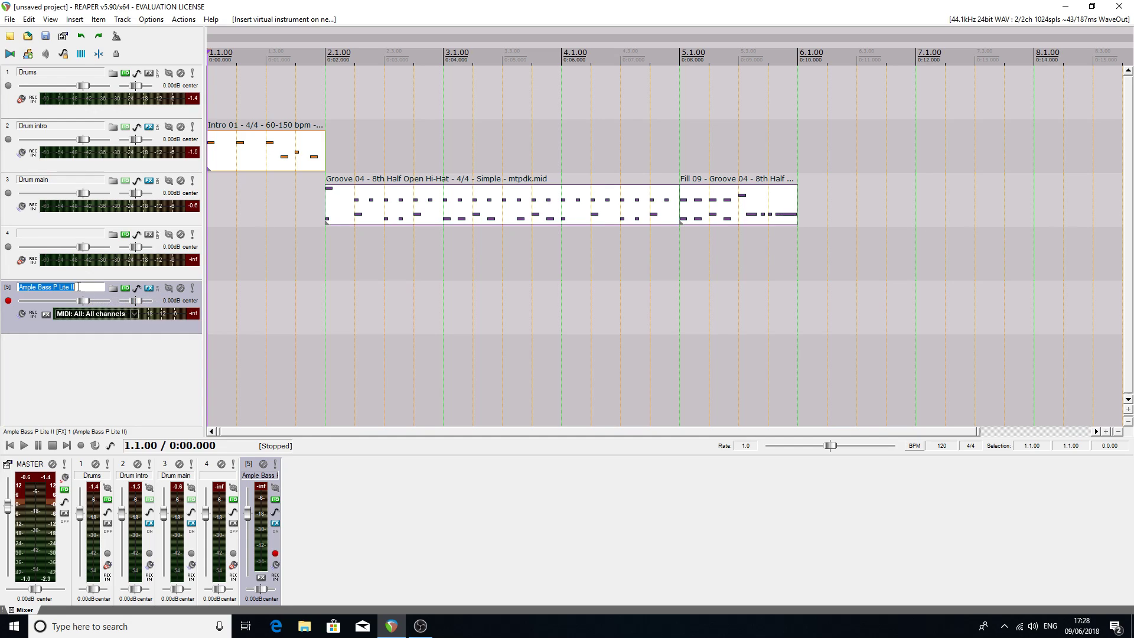
type("B")
key("Return")
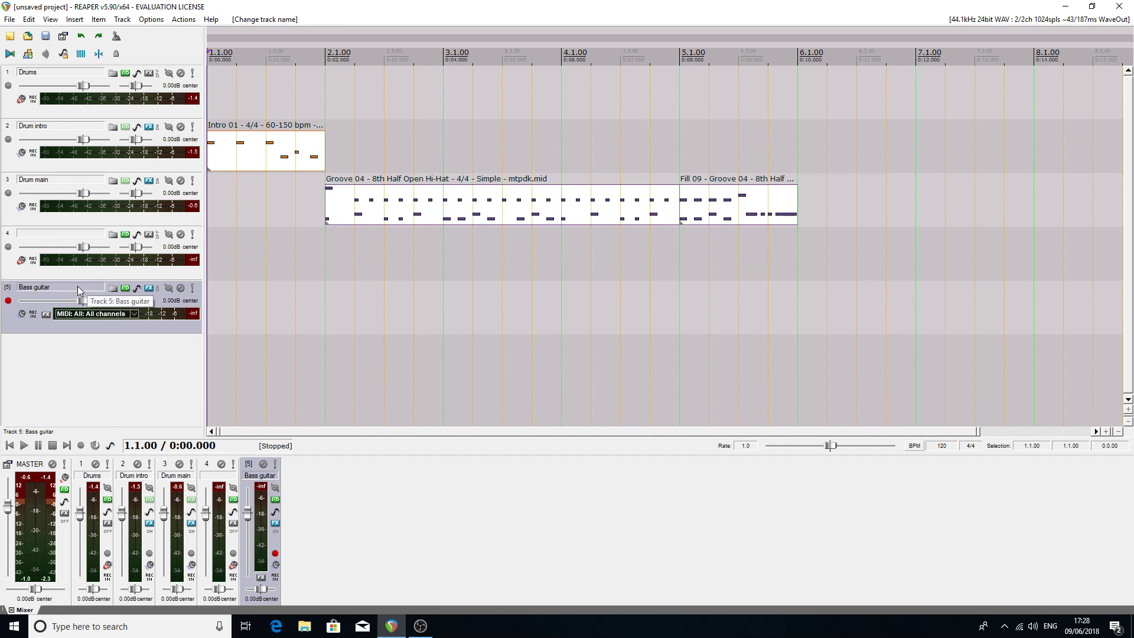
left_click(8, 300)
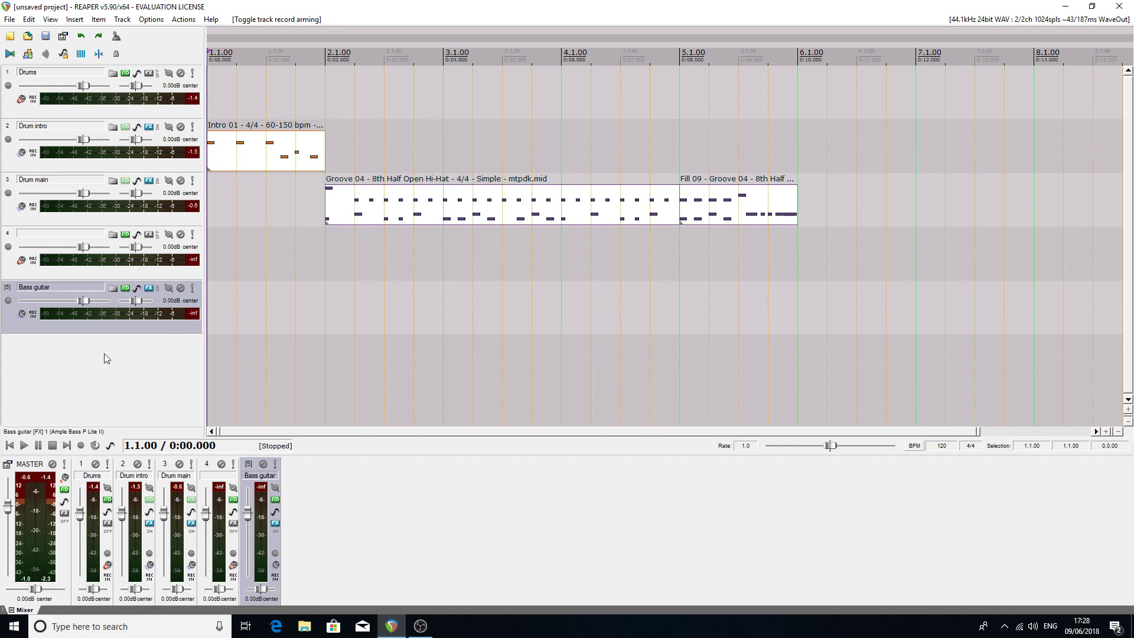
left_click(89, 344)
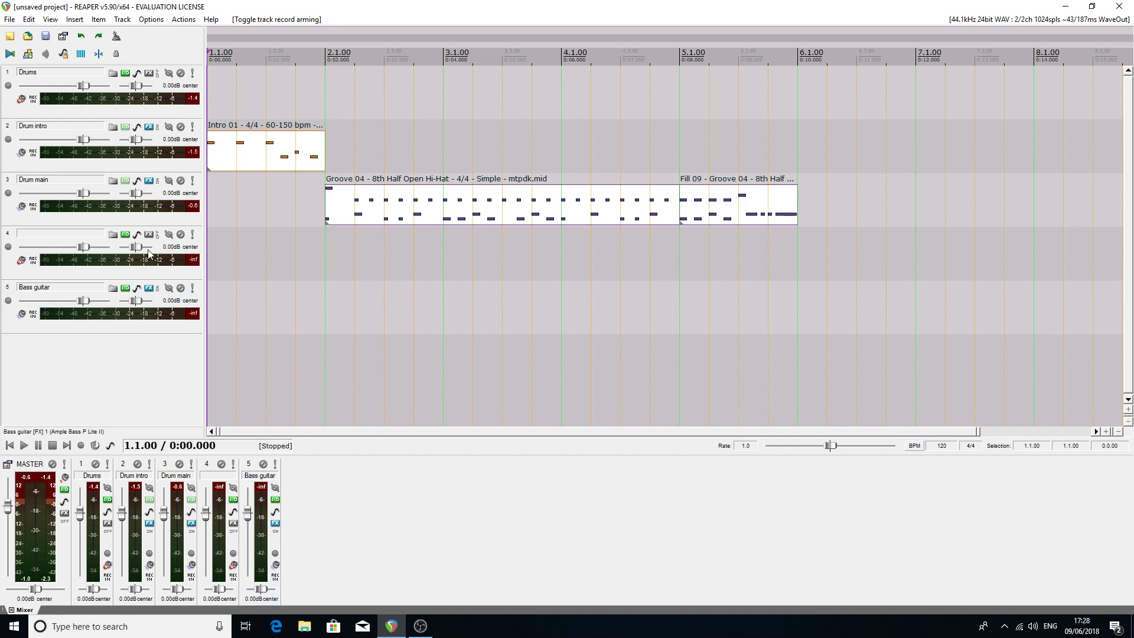
- Insert the Dynamic Guitars (DSK Music) virtual instrument on a new track and close its plugin window
left_click(74, 20)
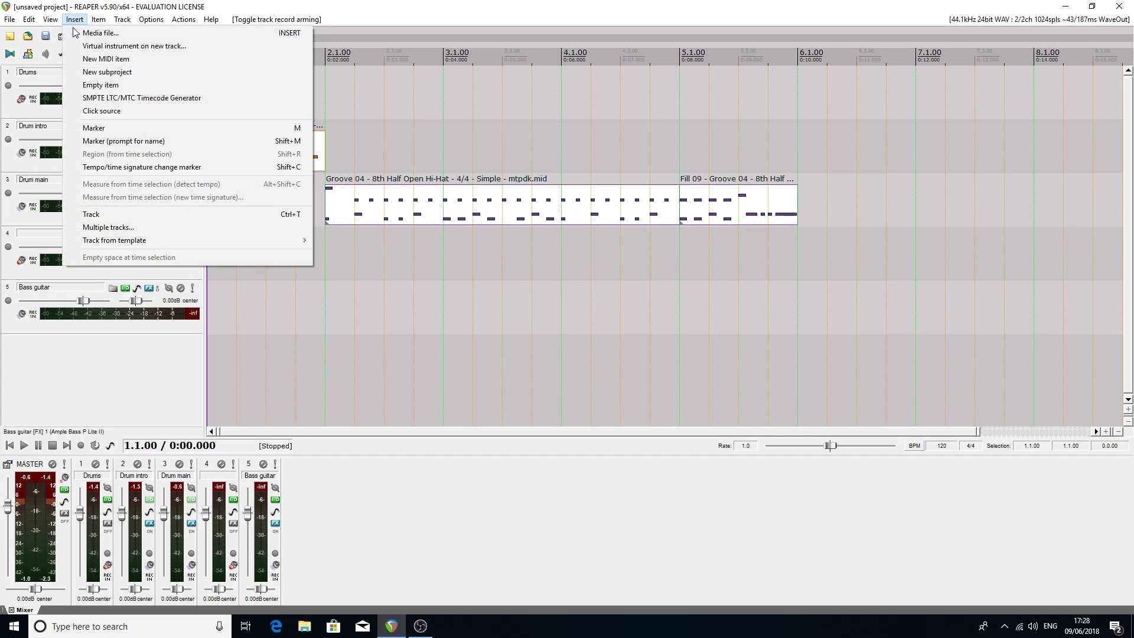
left_click(124, 47)
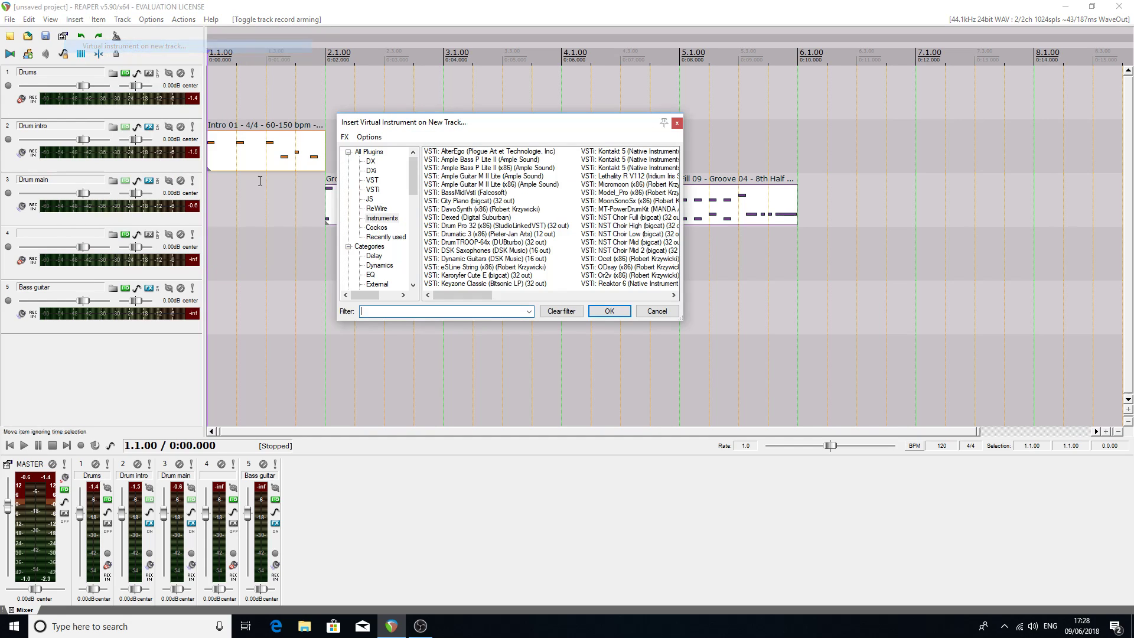
left_click(449, 260)
left_click(600, 311)
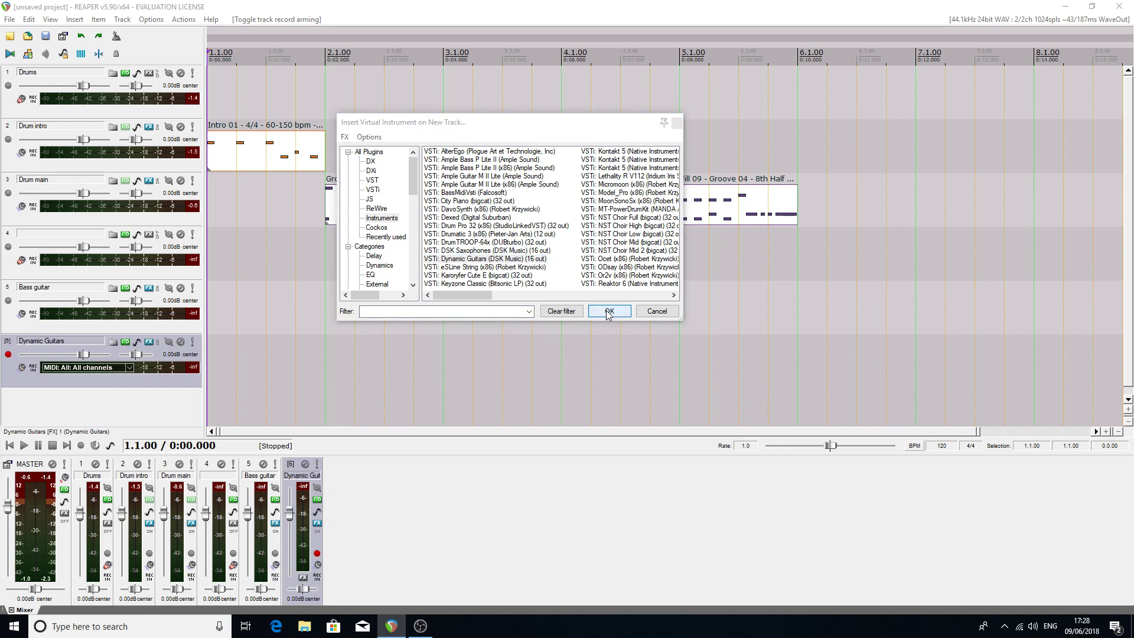
left_click(650, 385)
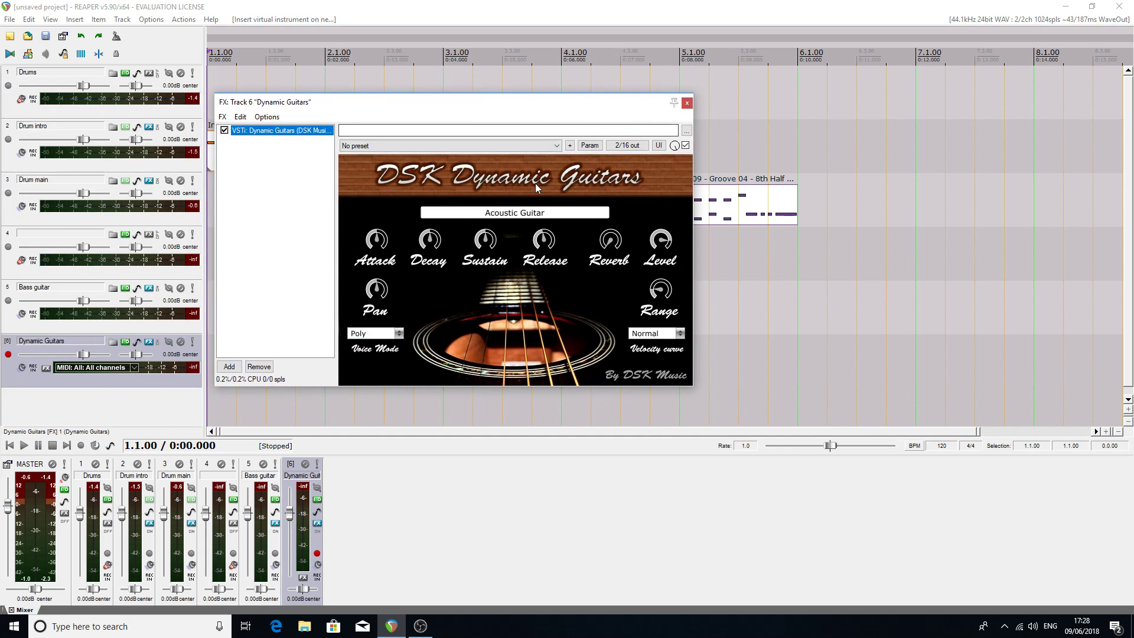
left_click(688, 104)
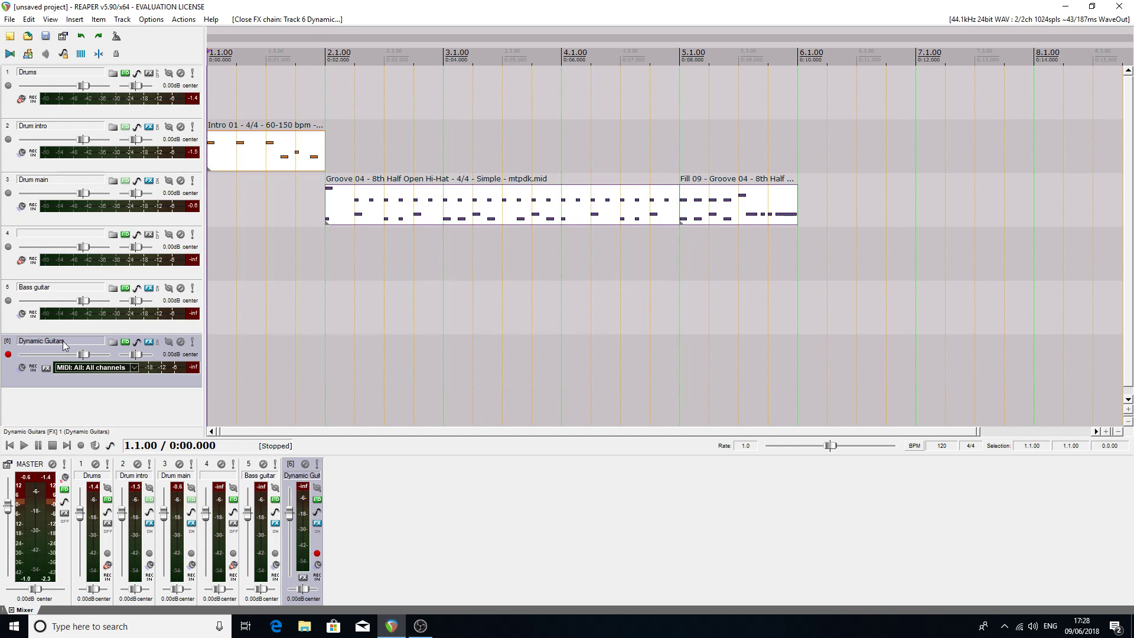
- Rename the Dynamic Guitars track as "Acoustic guitar" and disarm its recording
double_click(85, 341)
type("Acoust")
key("Return")
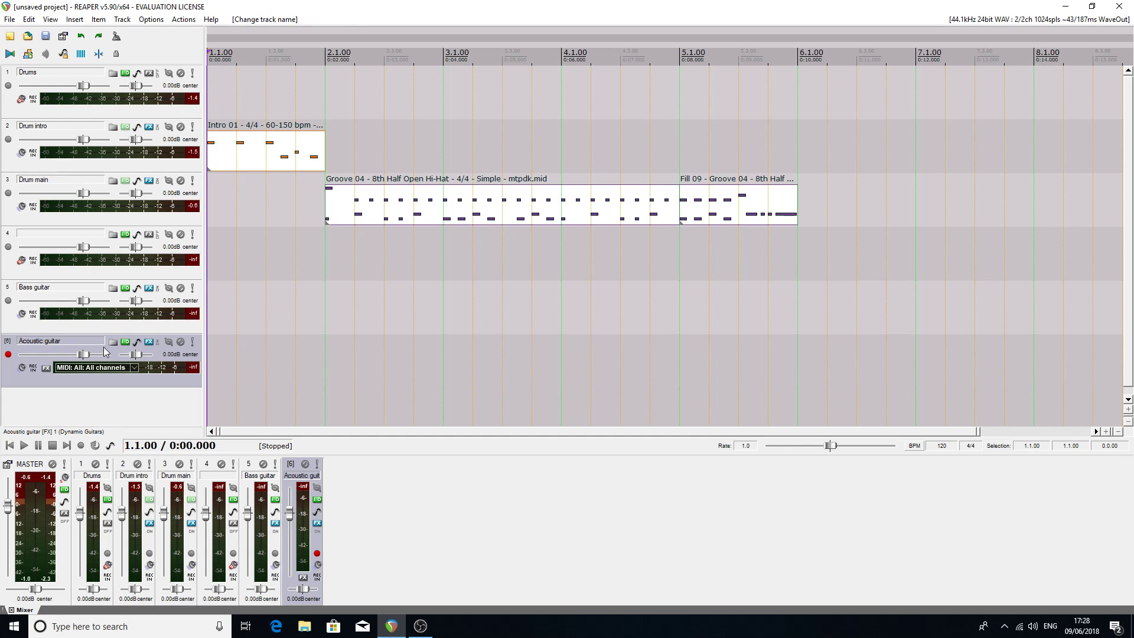
left_click(7, 354)
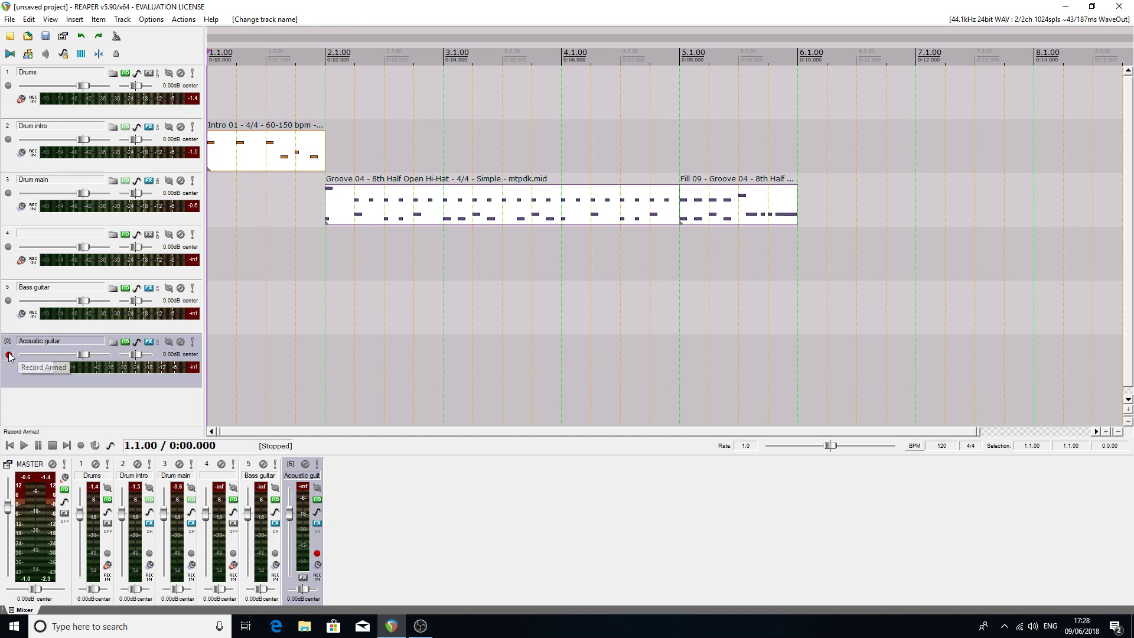
- Insert another Dynamic Guitars (DSK Music) virtual instrument on a new track, declining the extra output tracks
left_click(62, 392)
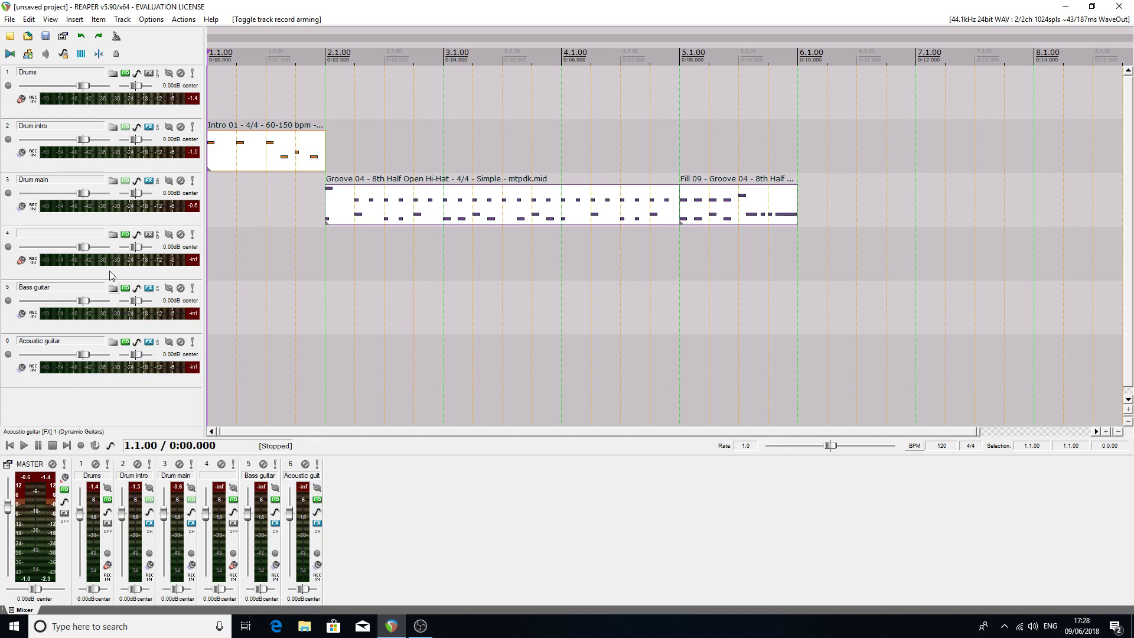
left_click(76, 20)
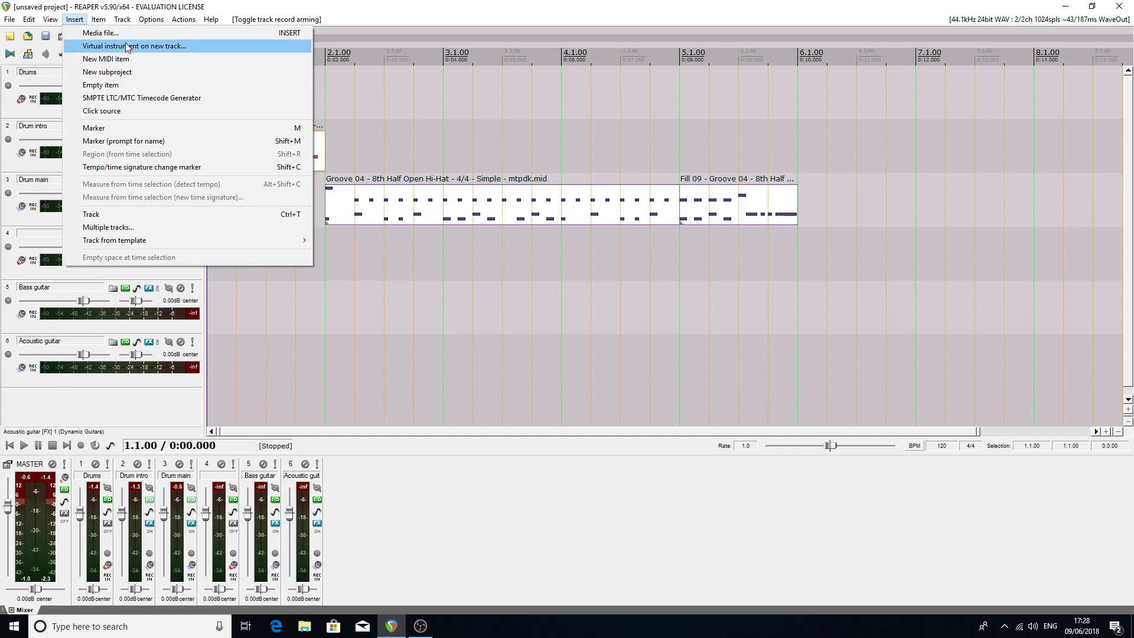
left_click(112, 46)
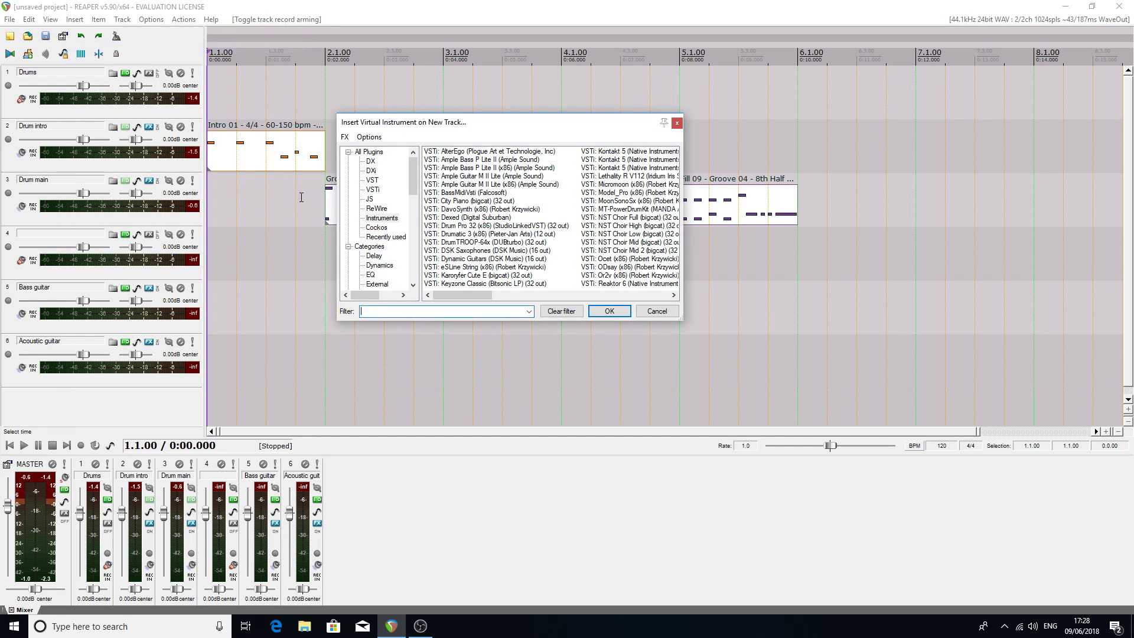
left_click(461, 261)
left_click(606, 312)
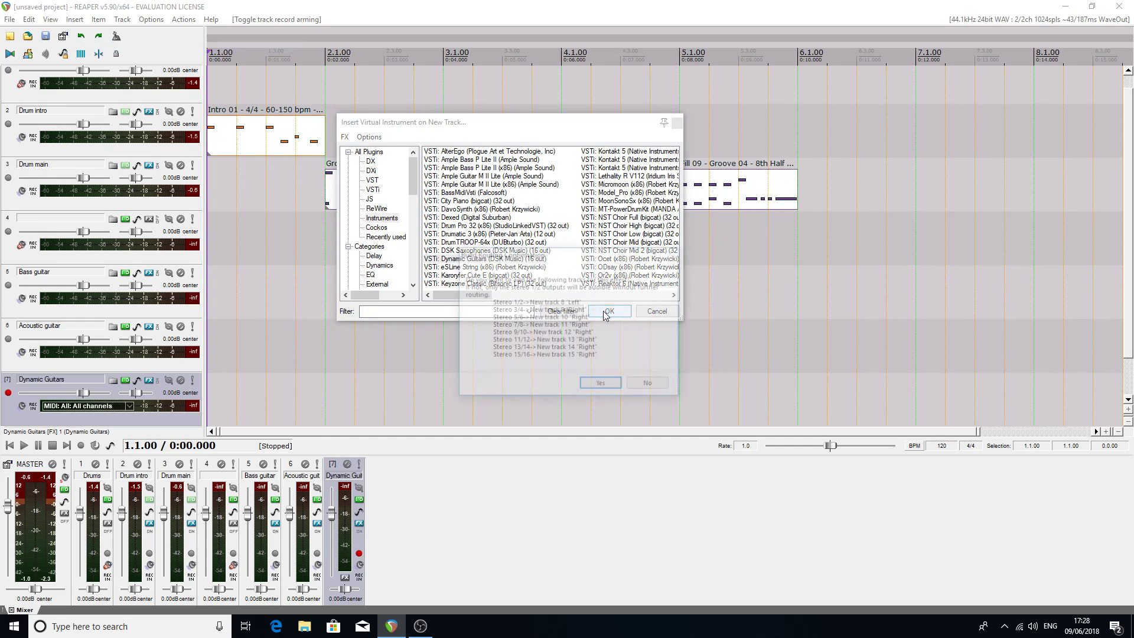
left_click(644, 387)
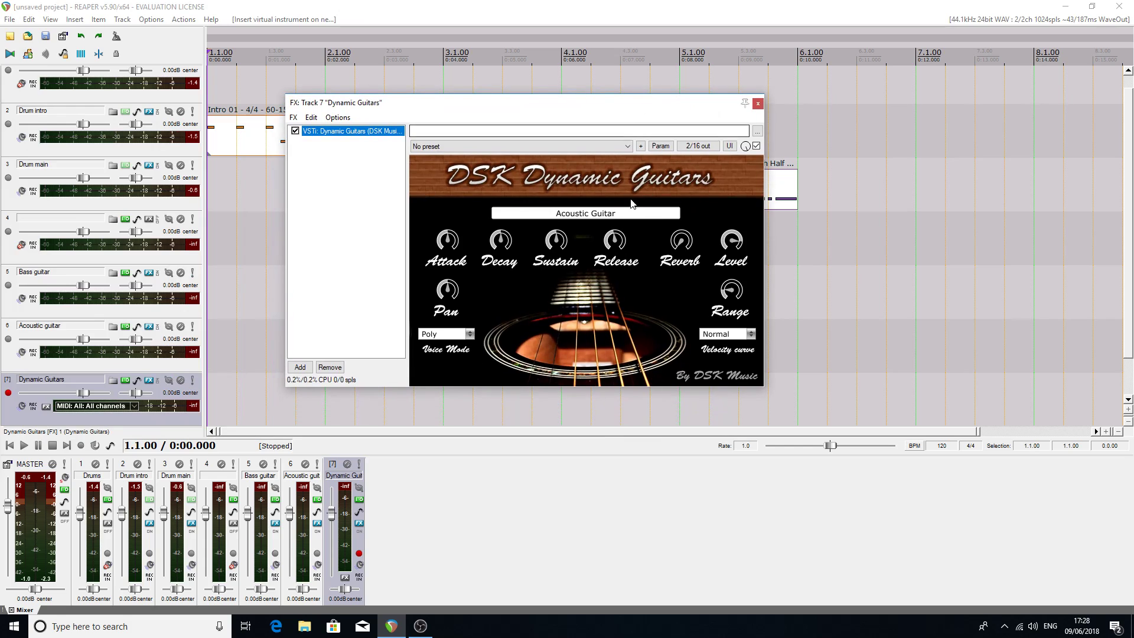
- Switch the new Dynamic Guitars instrument to the Steel Guitar sound and close its plugin window
left_click(588, 215)
left_click(544, 246)
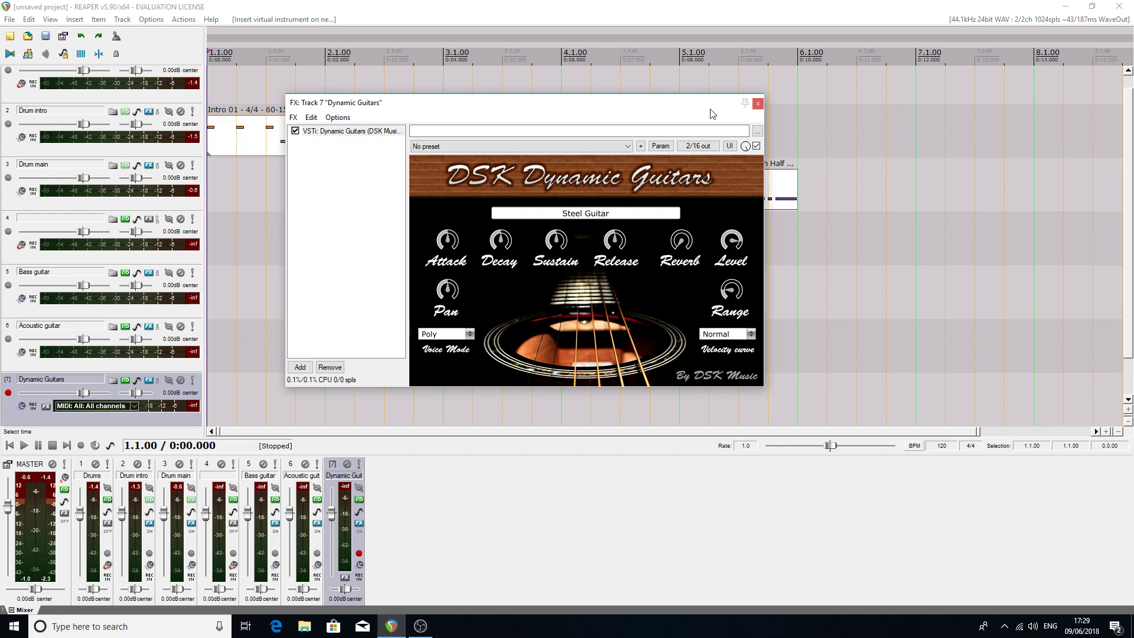
left_click(759, 104)
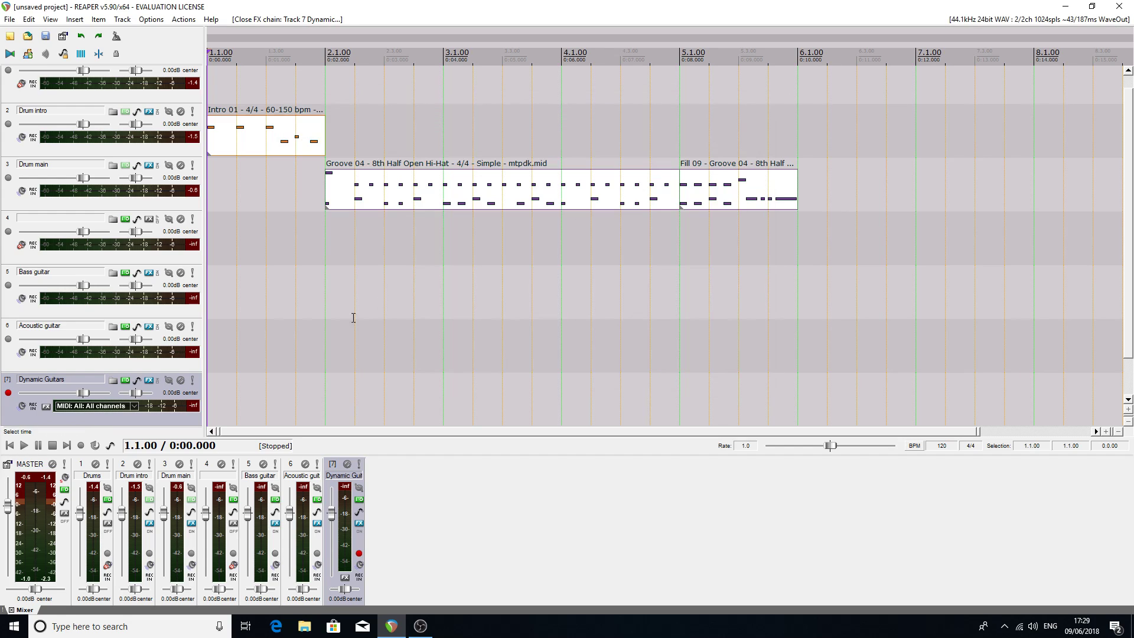
- Disarm recording on the new Dynamic Guitars track and rename it as "Steel guitar"
left_click(8, 394)
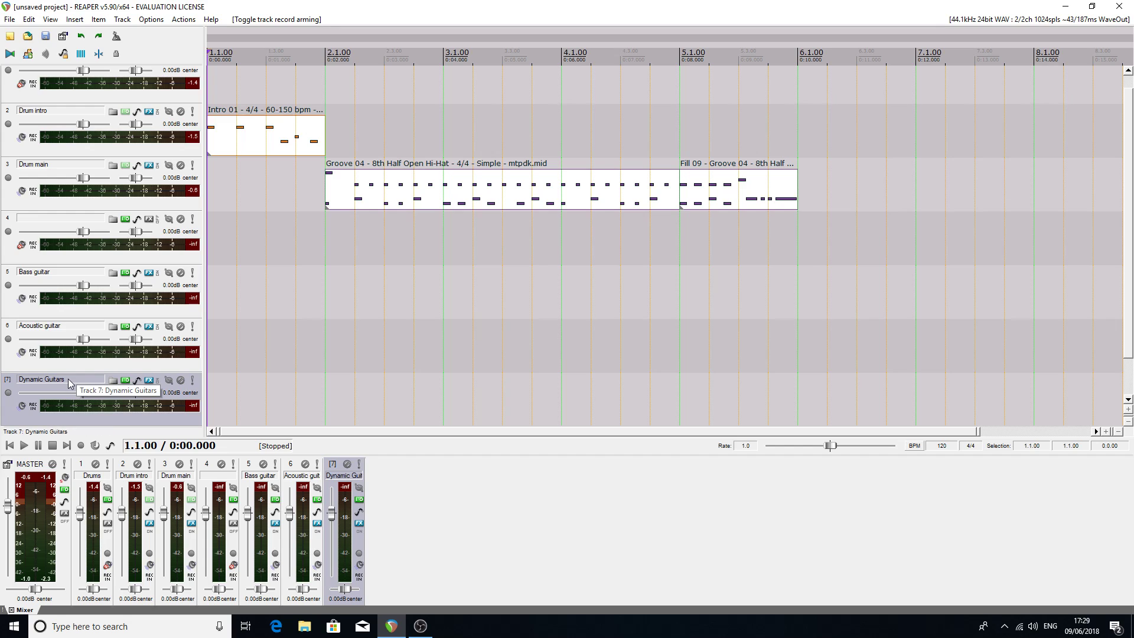
double_click(69, 378)
type("Steel guitar")
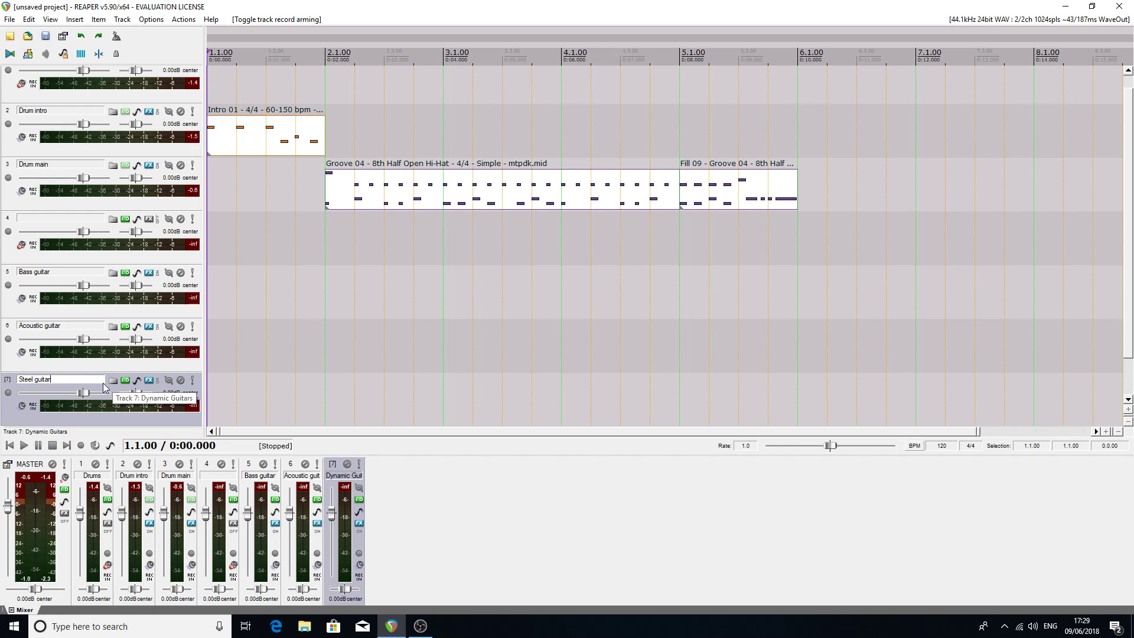
key("Return")
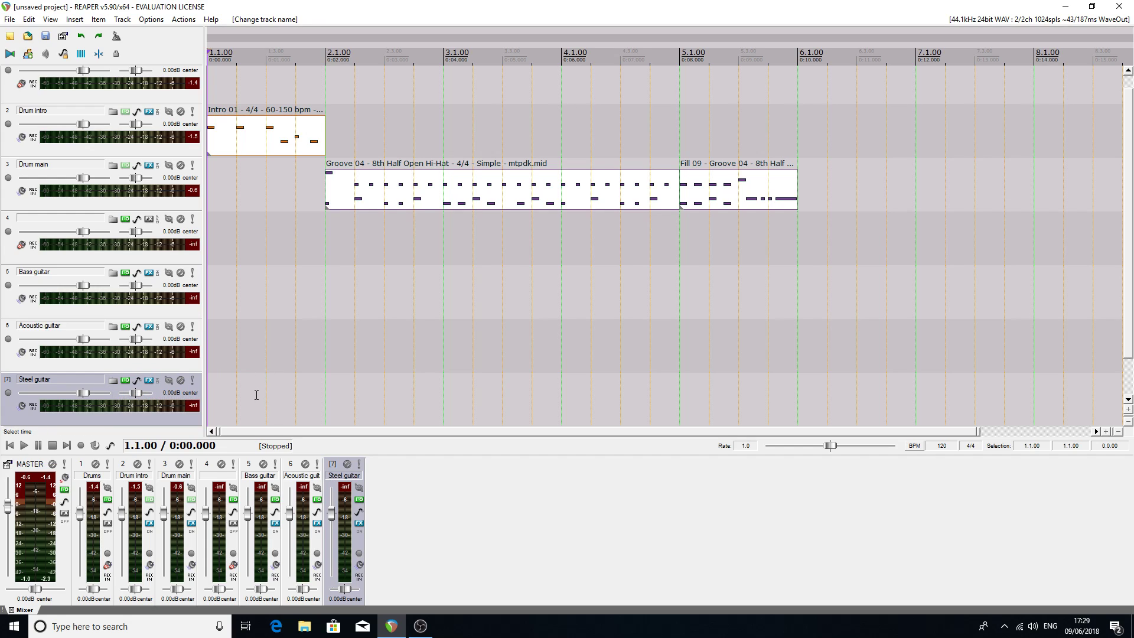
- Rename the empty track above Bass guitar as "Guitars"
left_click(256, 396)
left_click(211, 286)
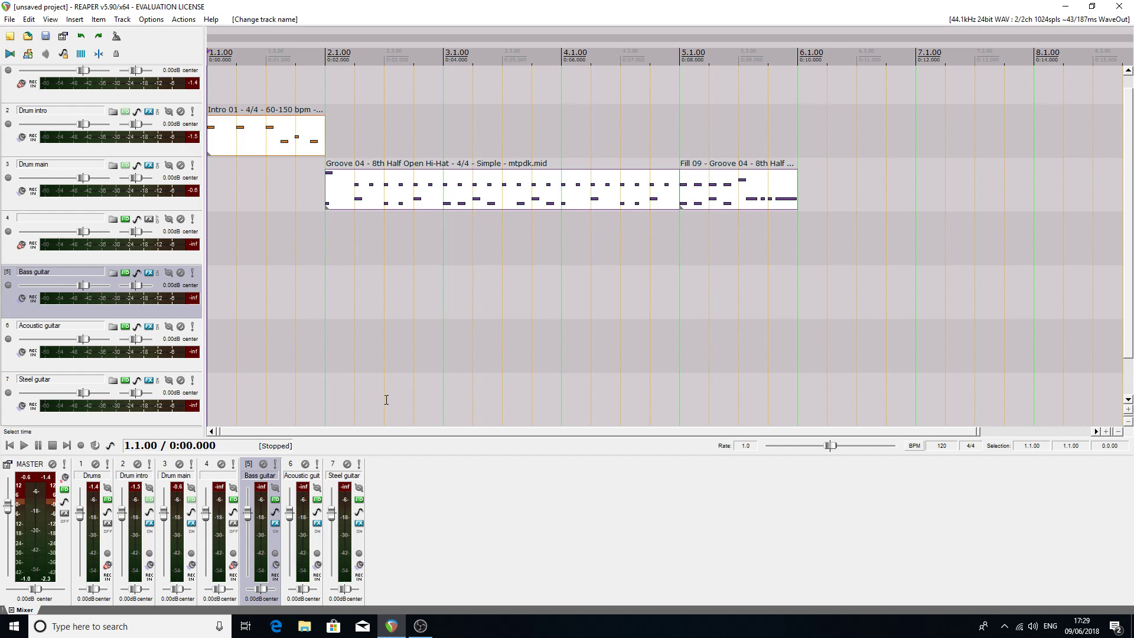
double_click(29, 220)
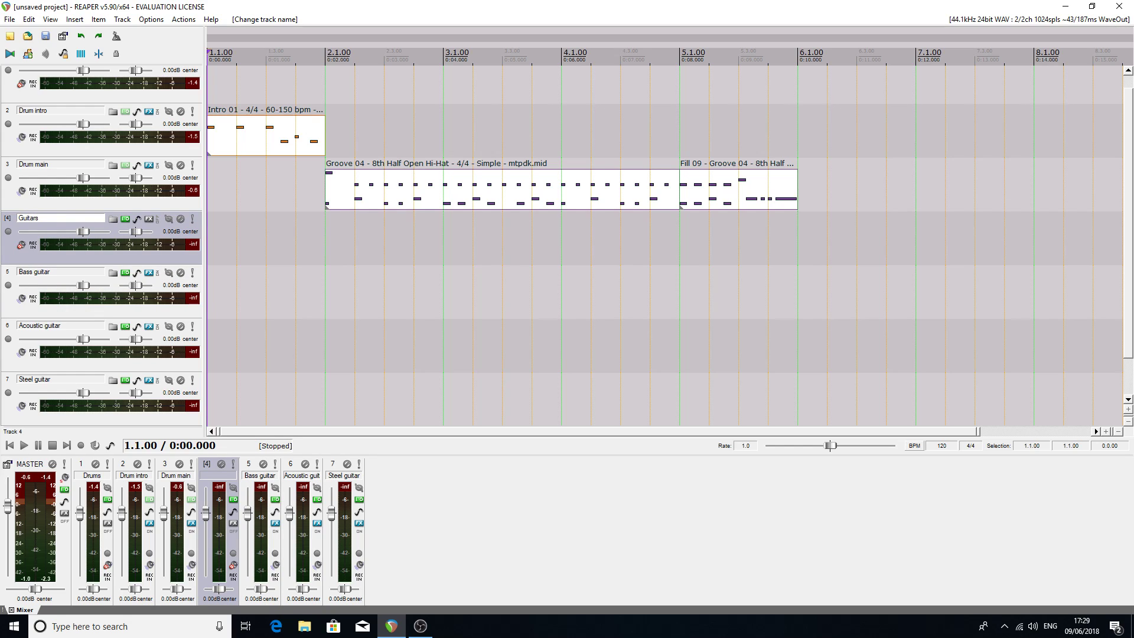
key("Return")
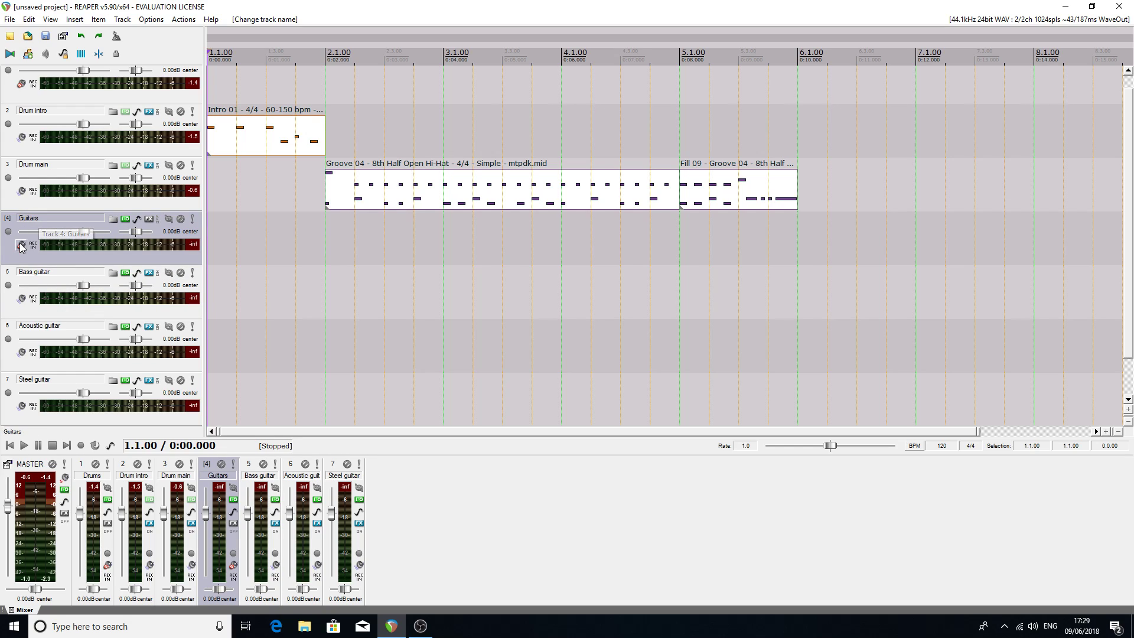
- Turn off the master send on the Bass guitar, Acoustic guitar and Steel guitar tracks
right_click(119, 270)
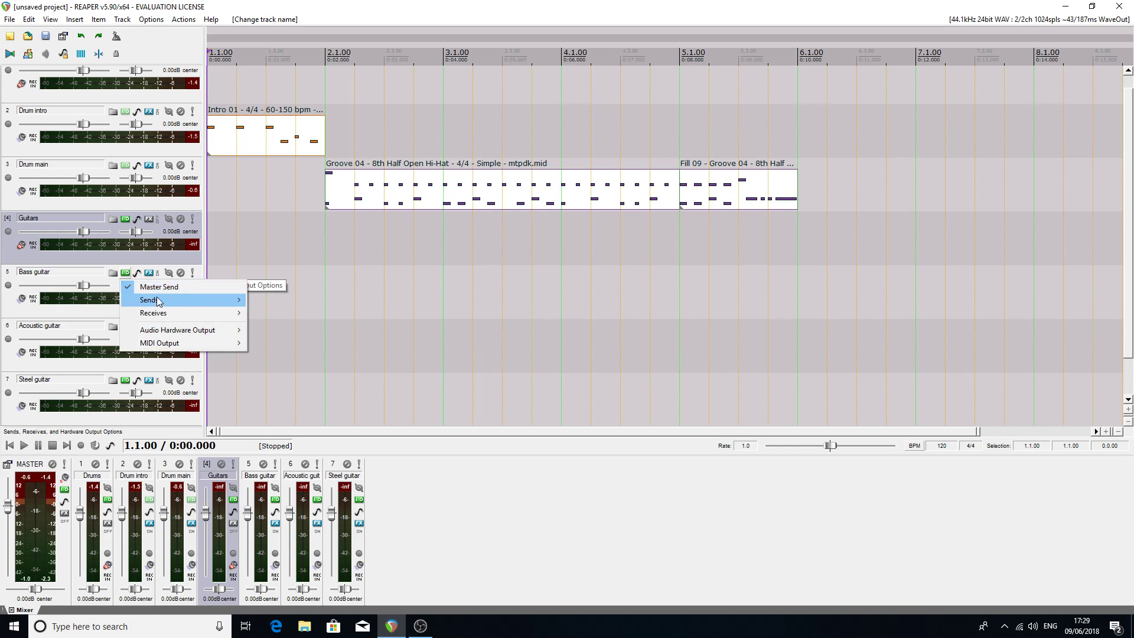
left_click(160, 289)
right_click(126, 327)
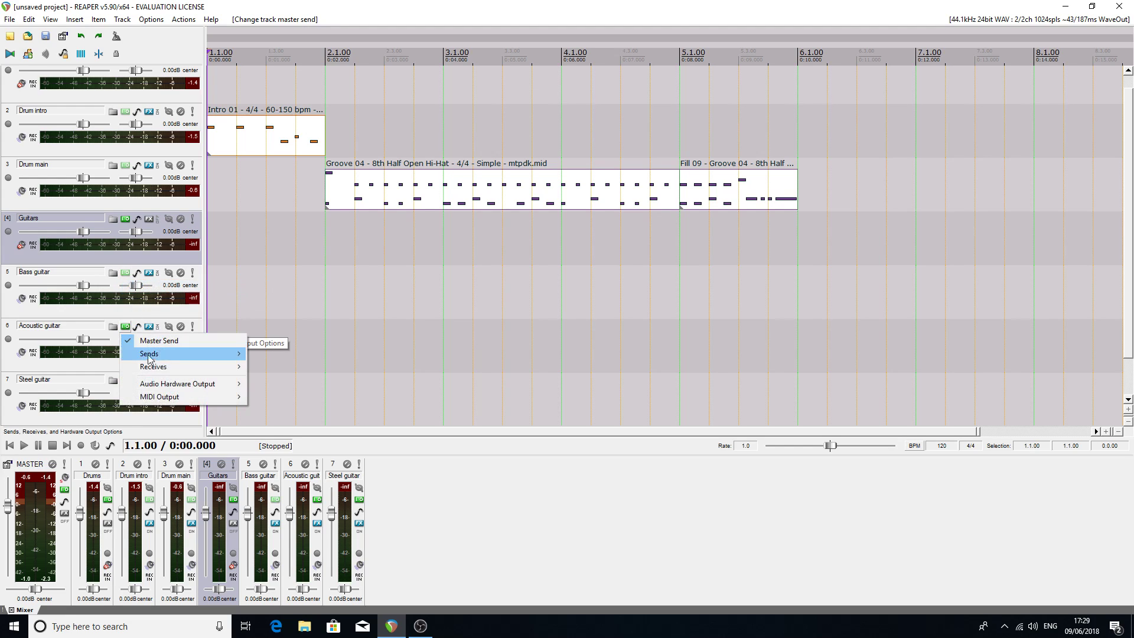
left_click(159, 341)
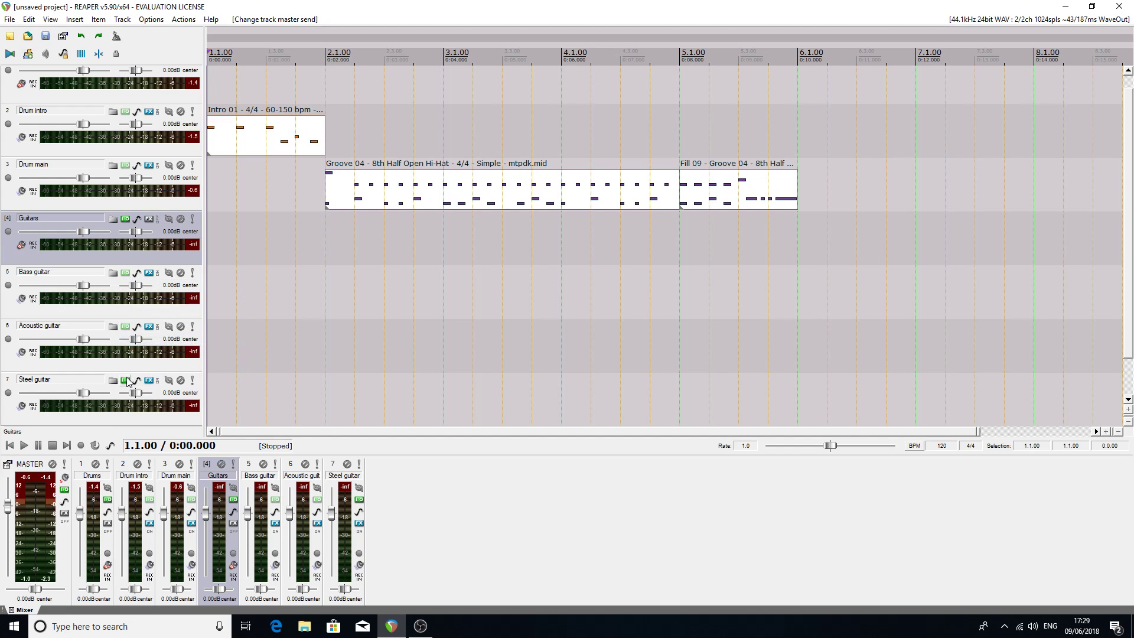
right_click(125, 380)
left_click(164, 400)
- Send the Bass guitar, Acoustic guitar and Steel guitar tracks to Track 4: Guitars, and check the receives of the Guitars track
right_click(126, 273)
mouse_move(147, 303)
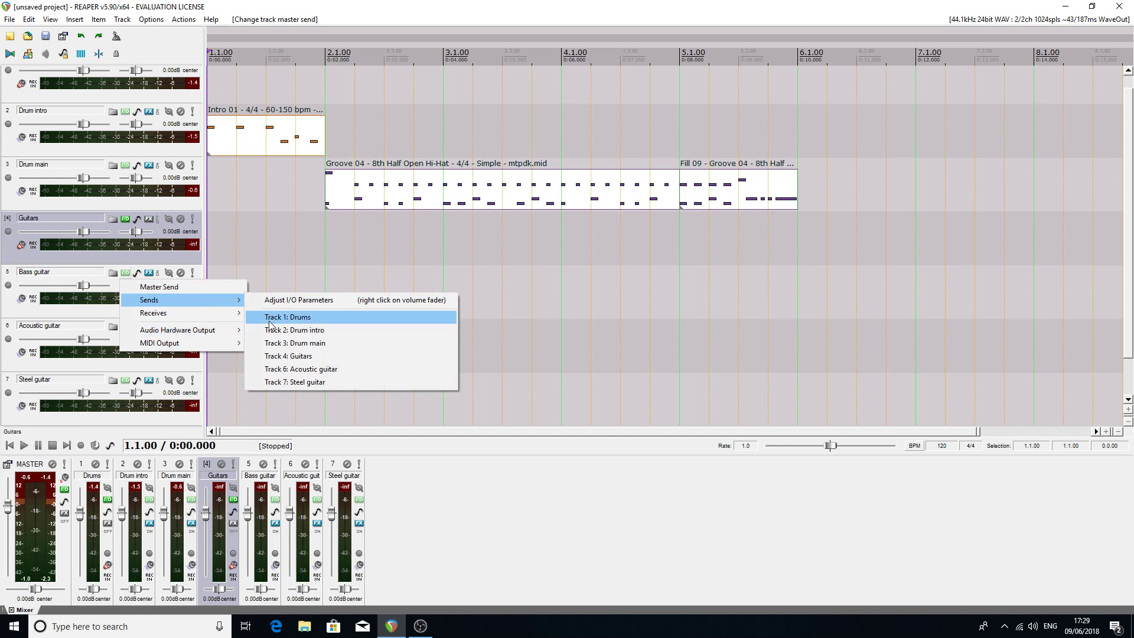
left_click(301, 357)
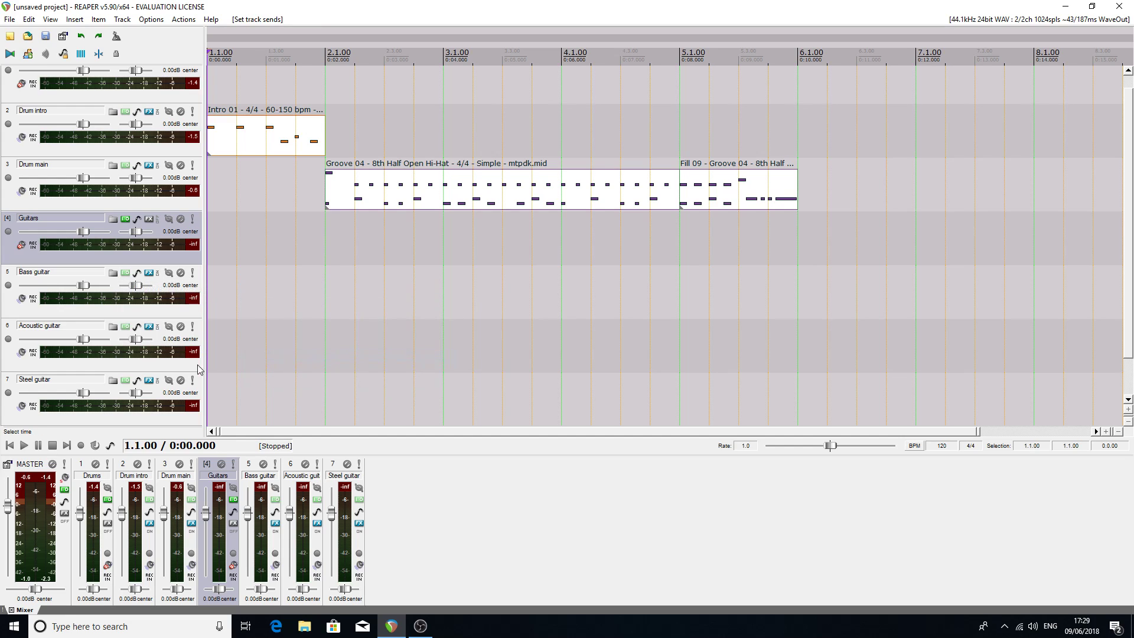
left_click(126, 328)
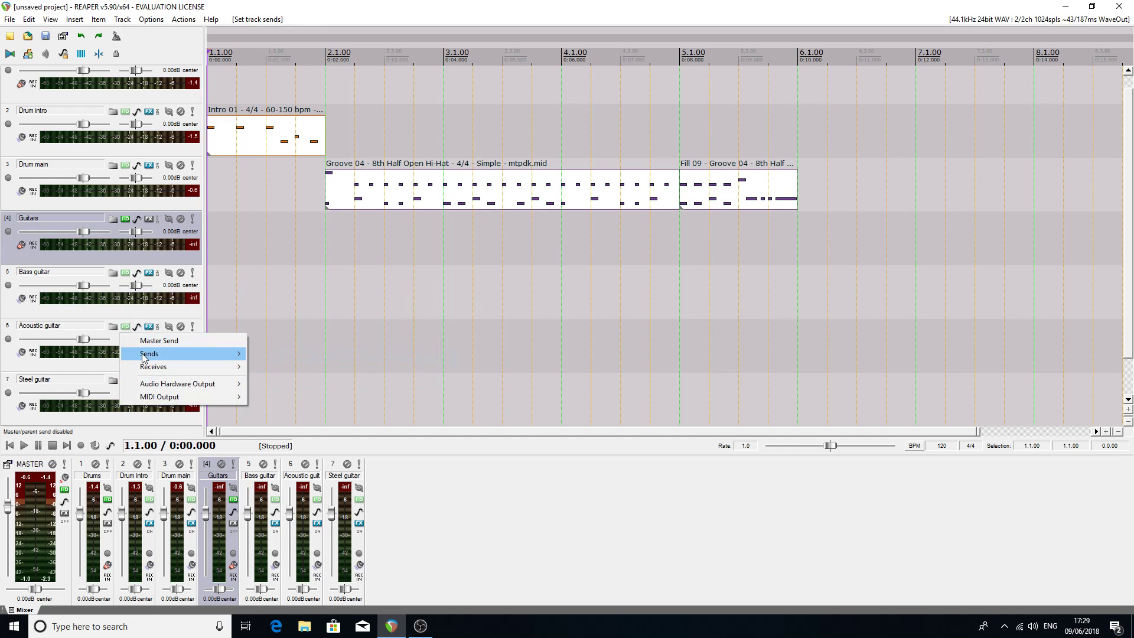
mouse_move(155, 353)
left_click(293, 410)
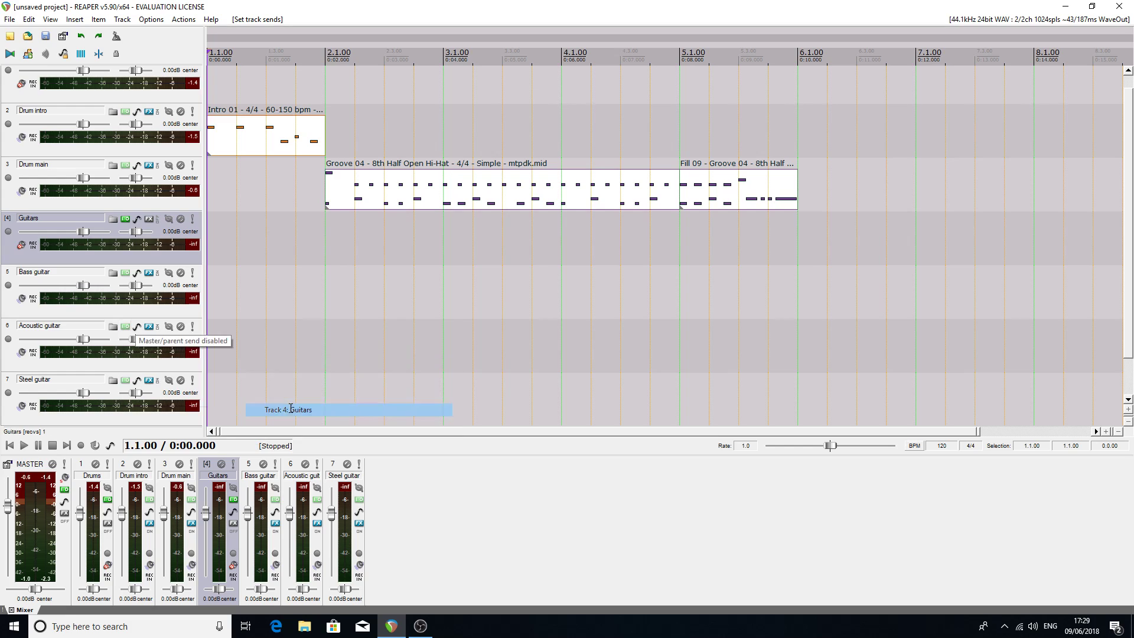
left_click(125, 381)
mouse_move(150, 409)
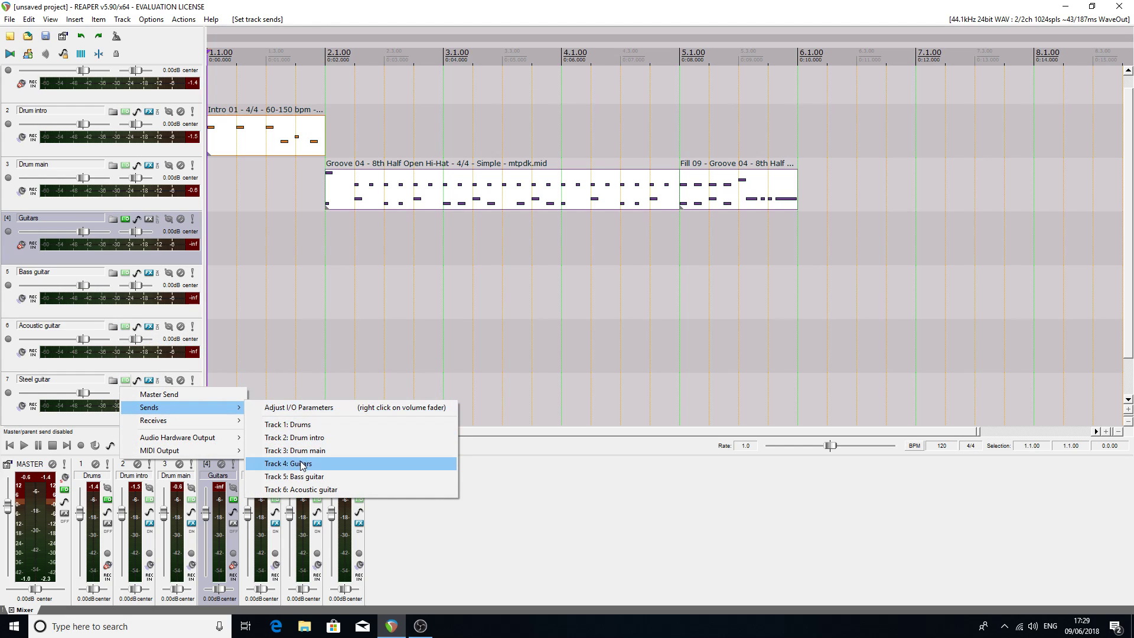
left_click(289, 463)
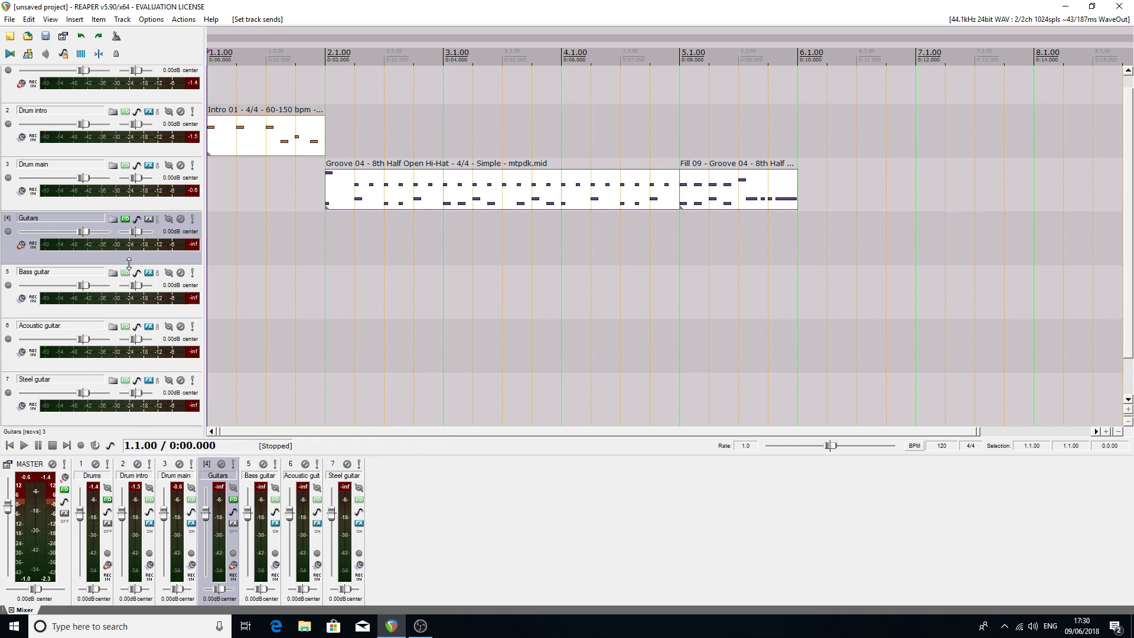
left_click(124, 219)
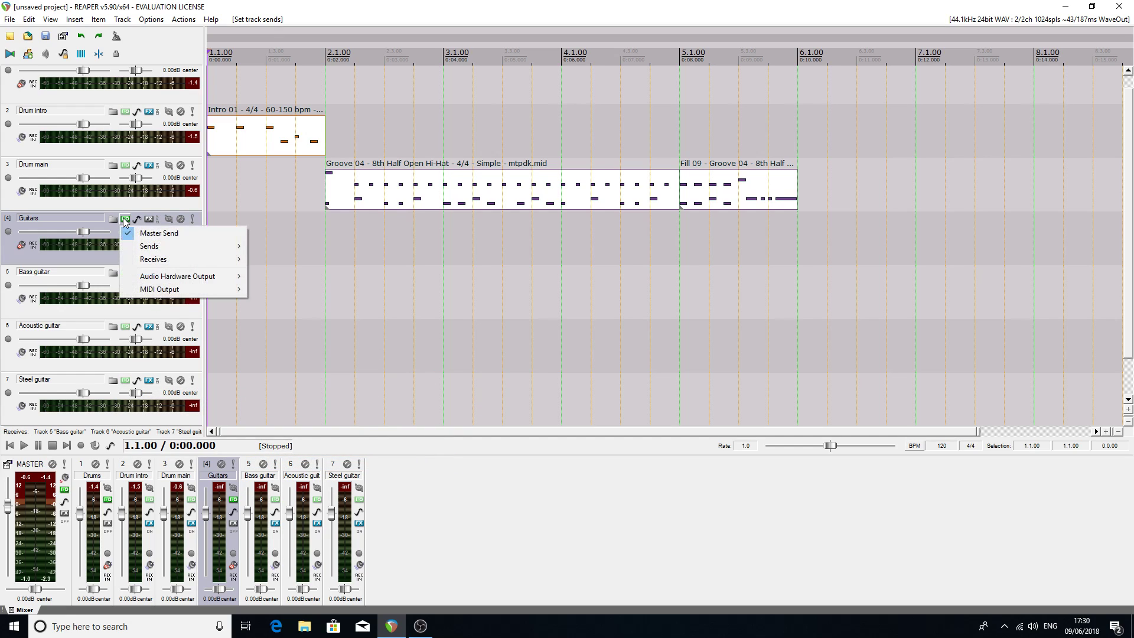
mouse_move(146, 265)
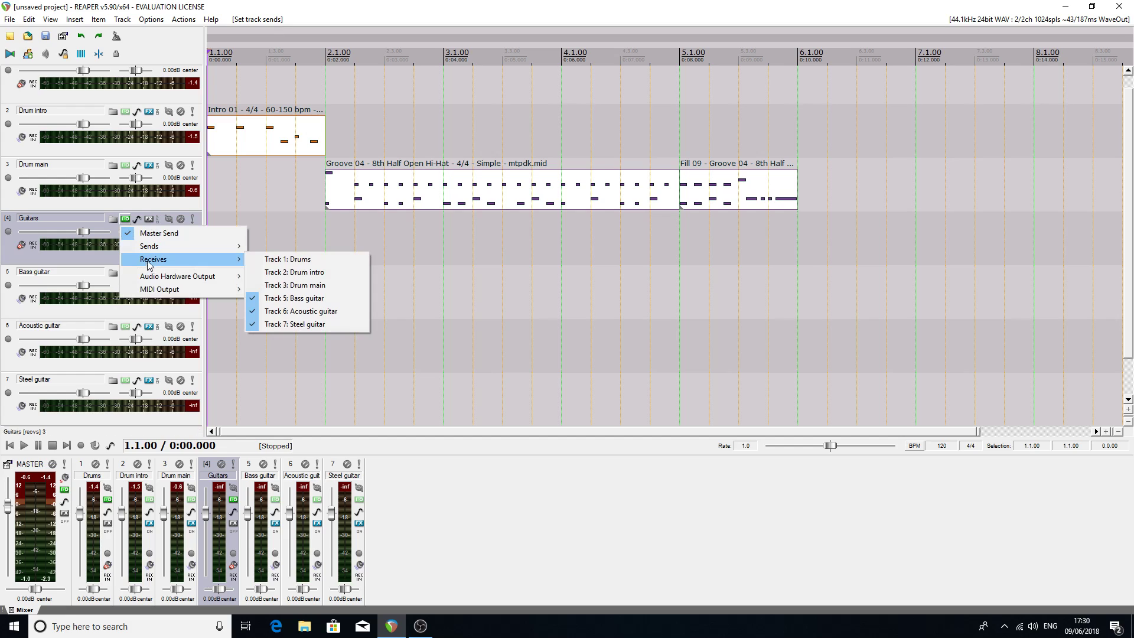
mouse_move(198, 261)
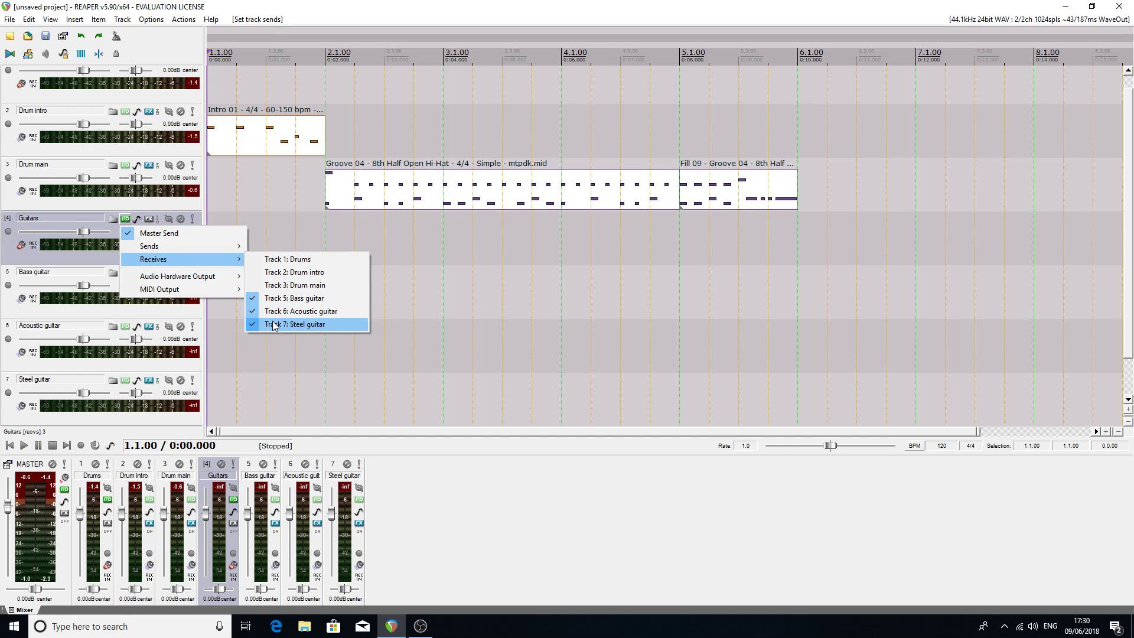
left_click(254, 361)
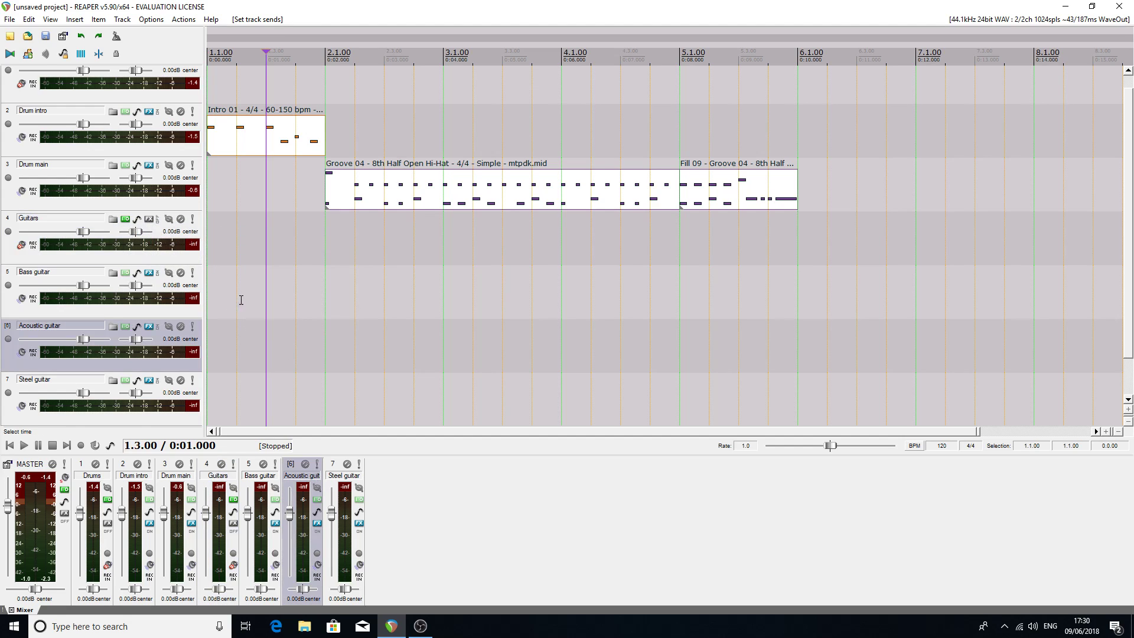
- Open the Groove 04 item on the Drum main track in the MIDI editor and maximize the editor window
left_click(339, 186)
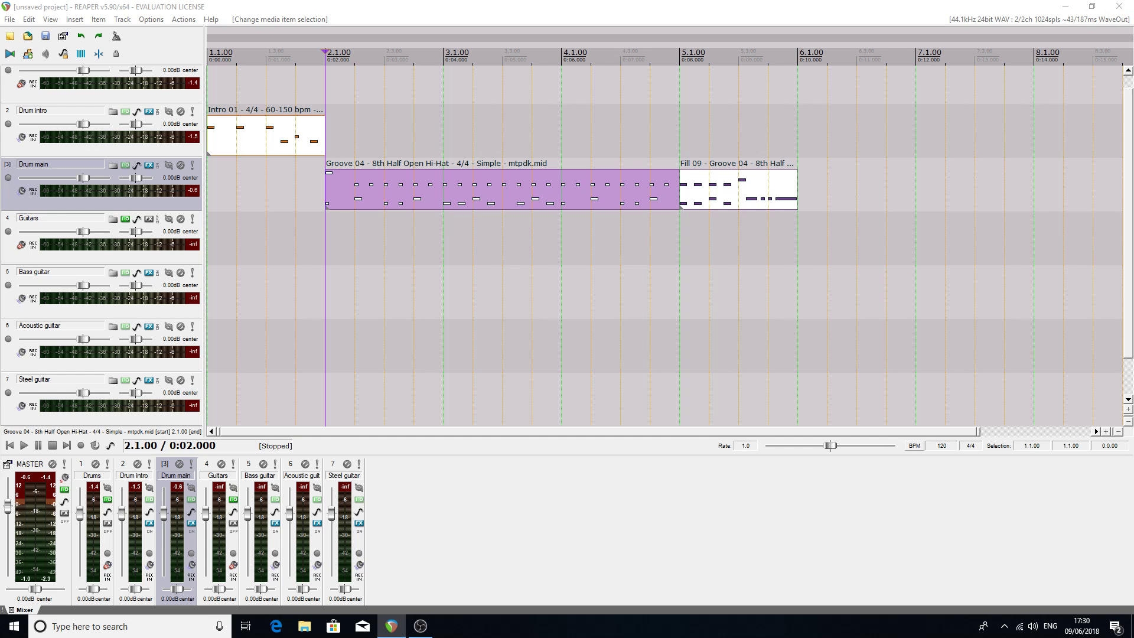
double_click(579, 189)
left_click_drag(715, 100, 628, 82)
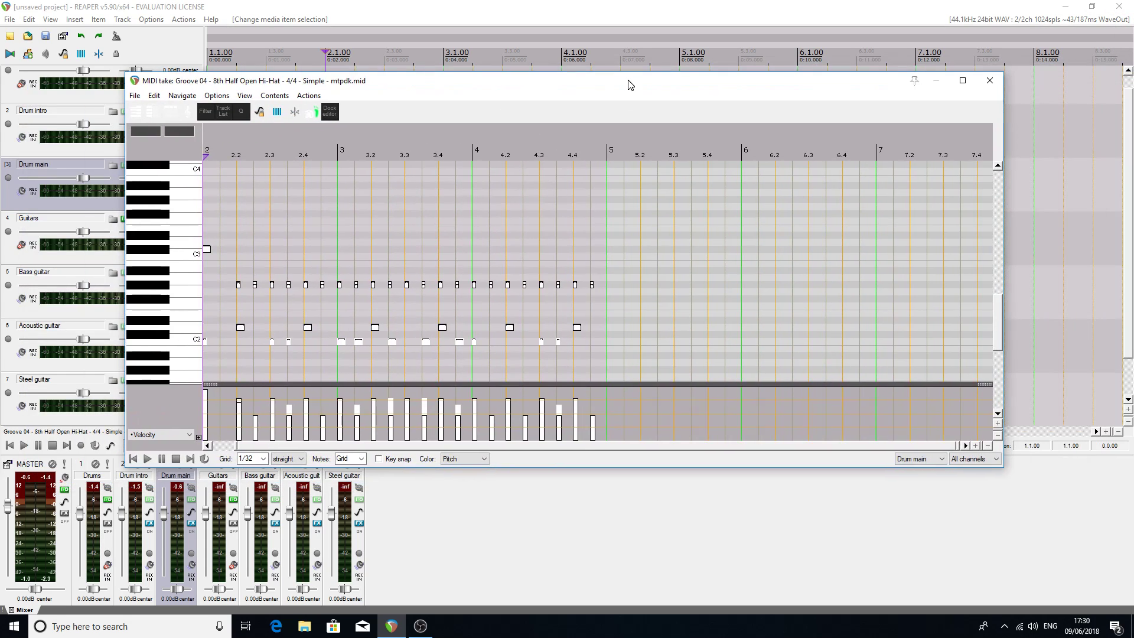
left_click(961, 81)
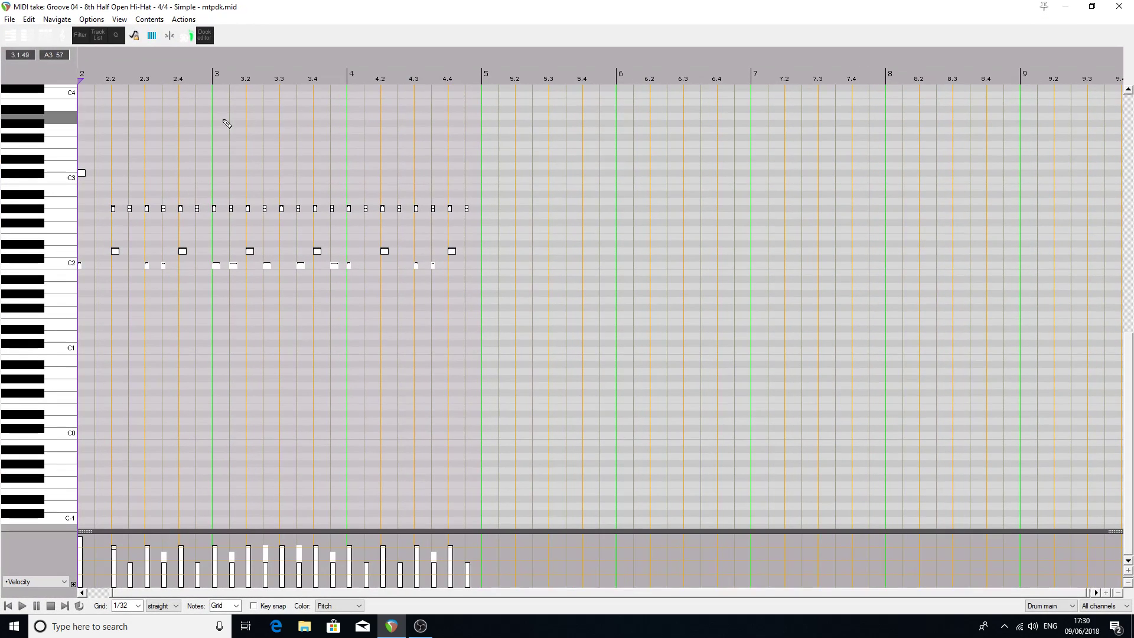
- Delete the C#3 and C2 notes at the very start of the groove
right_click(83, 174)
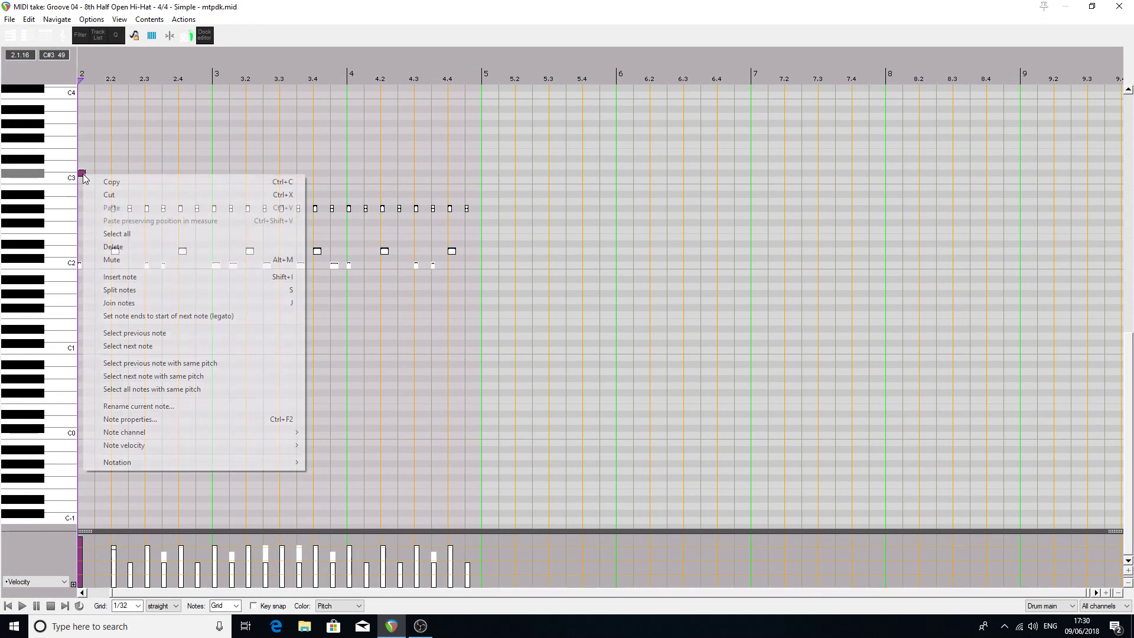
left_click(92, 245)
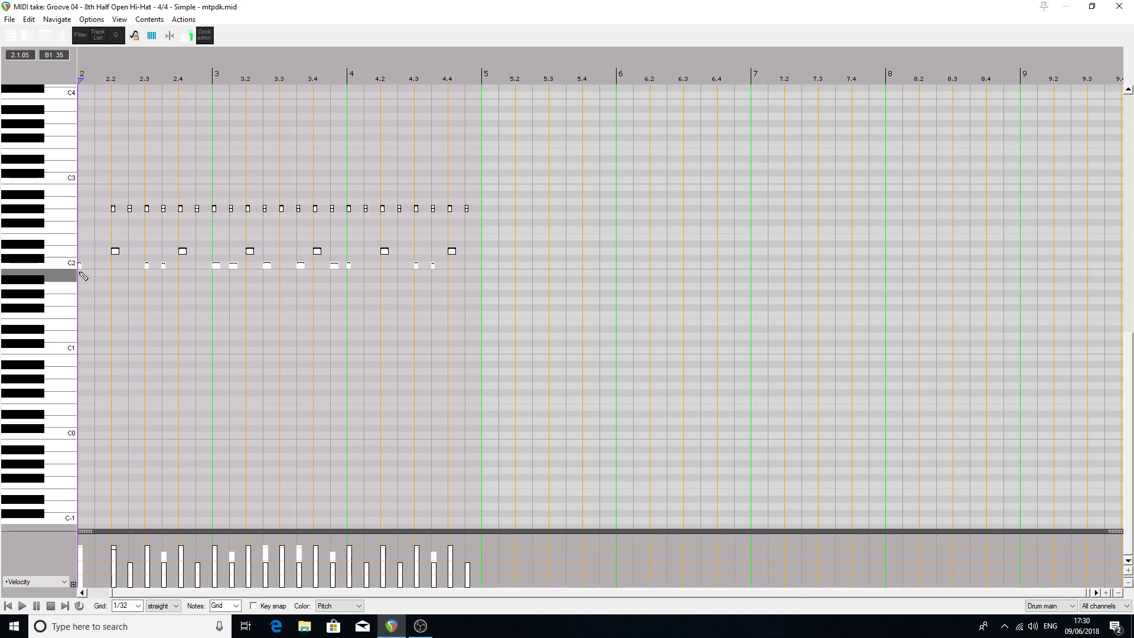
right_click(80, 265)
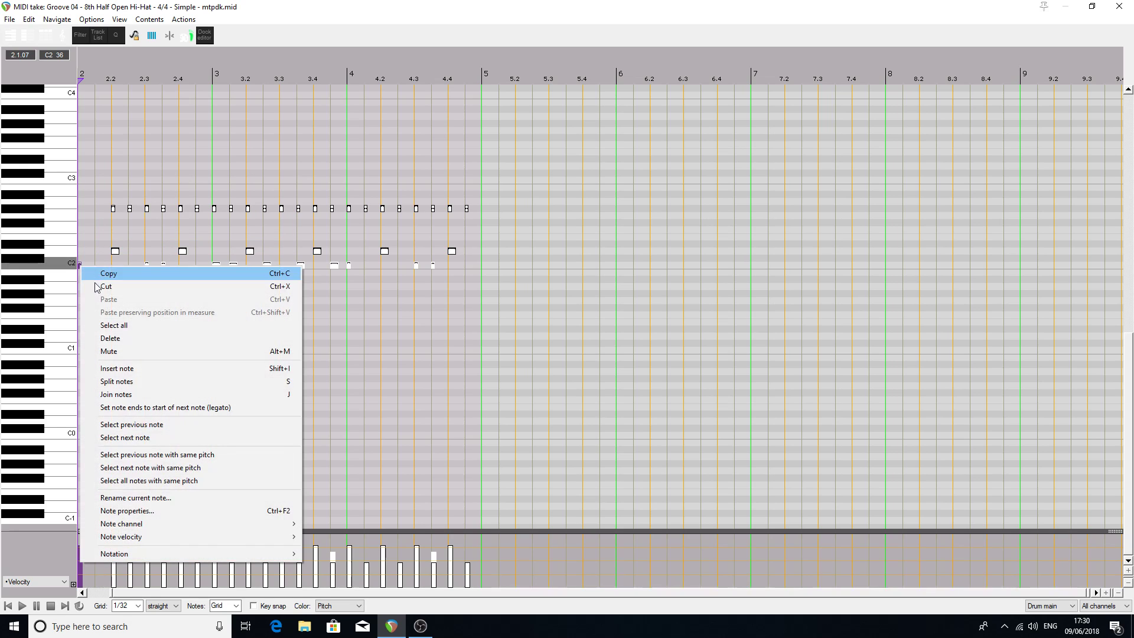
left_click(118, 336)
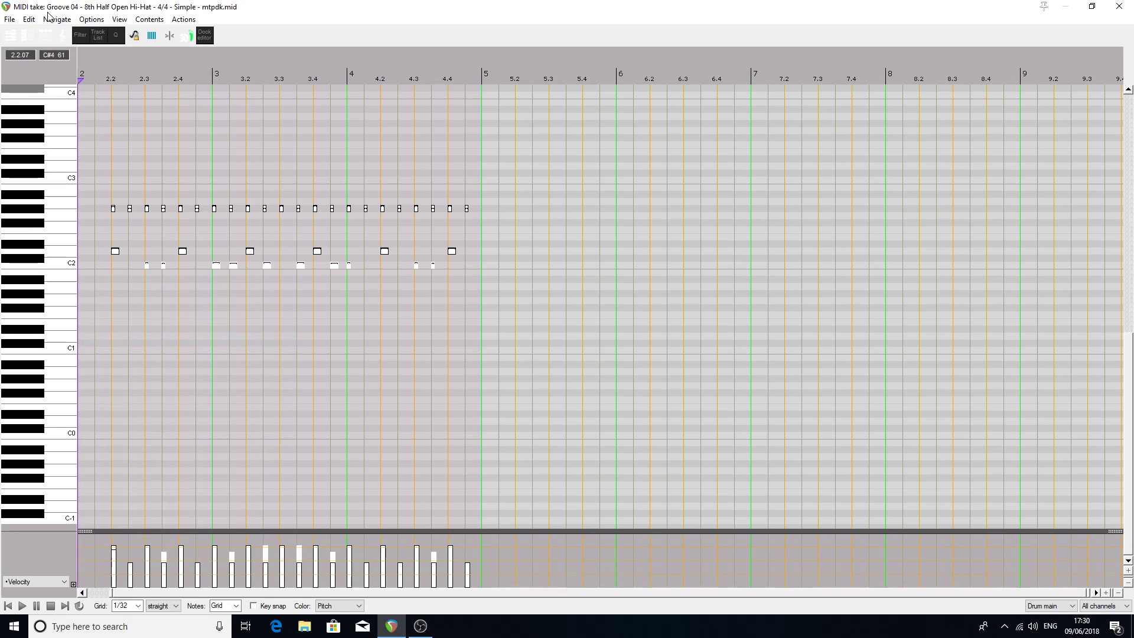
- Select all notes of the Groove 04 item and close the MIDI editor
left_click(29, 19)
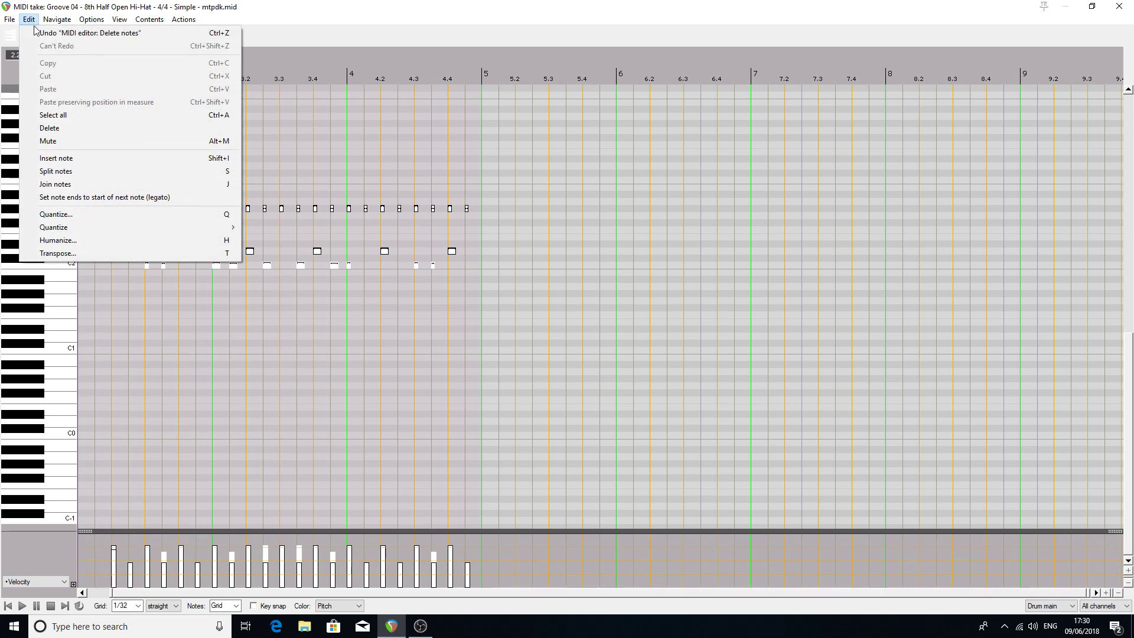
left_click(74, 115)
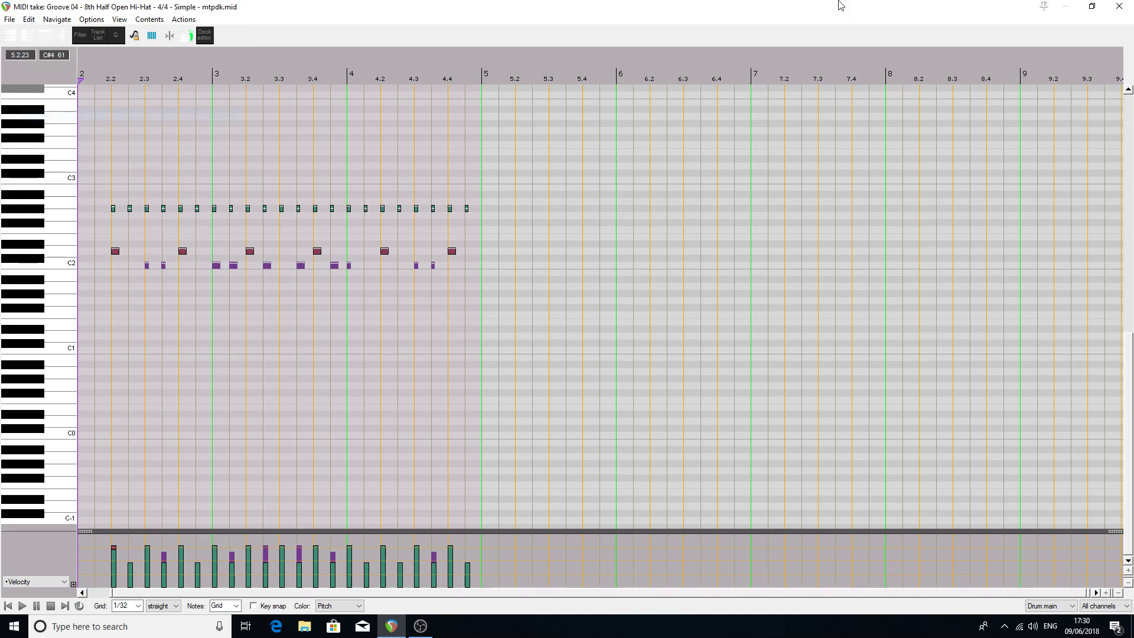
left_click(1120, 8)
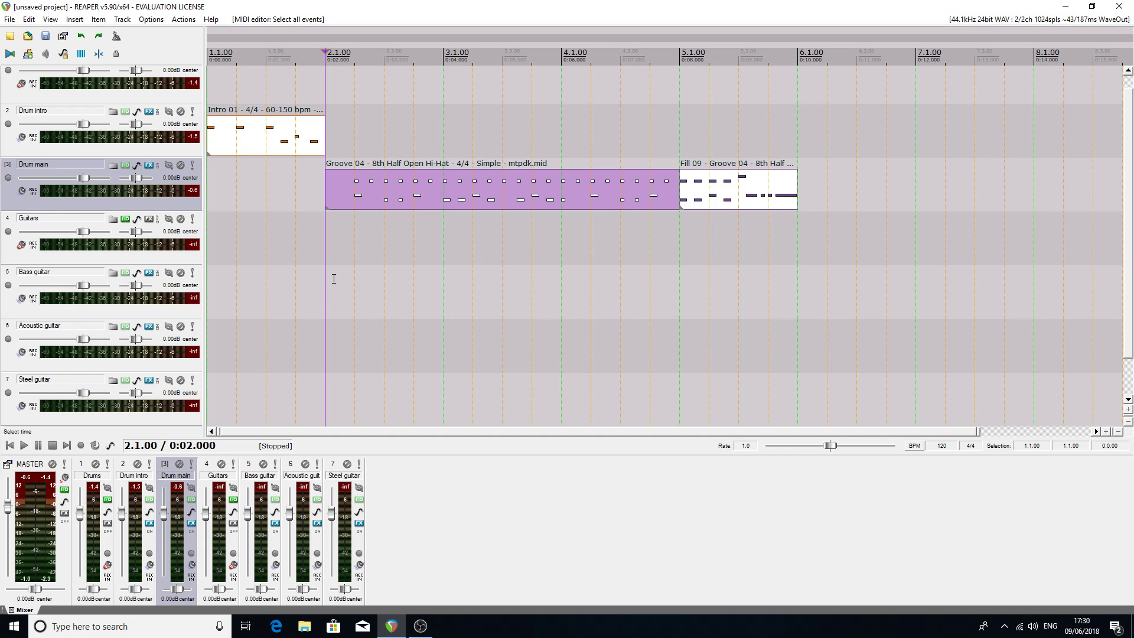
- Insert a new MIDI item on the Bass guitar track at 2.1.00 and stretch it to end at 6.1.00
left_click(327, 277)
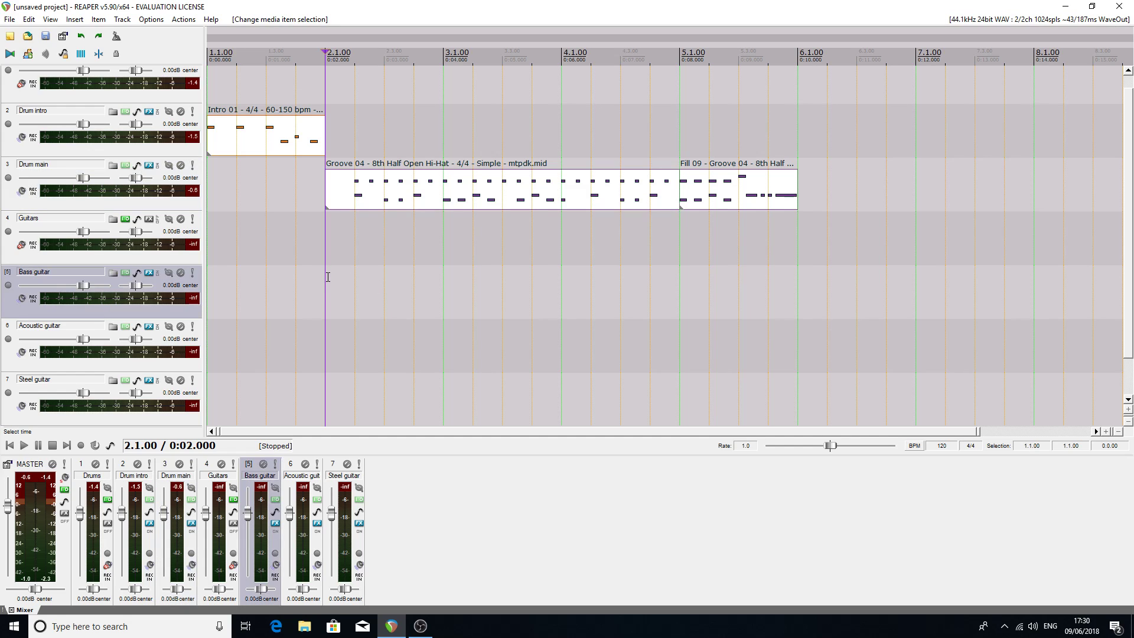
left_click(75, 19)
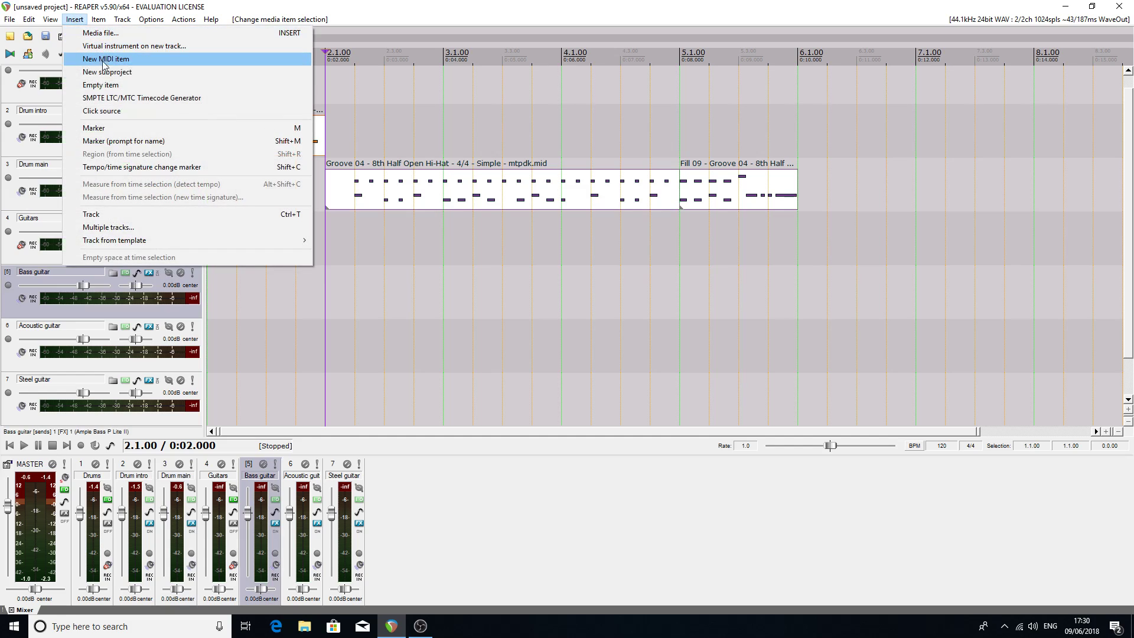
left_click(110, 59)
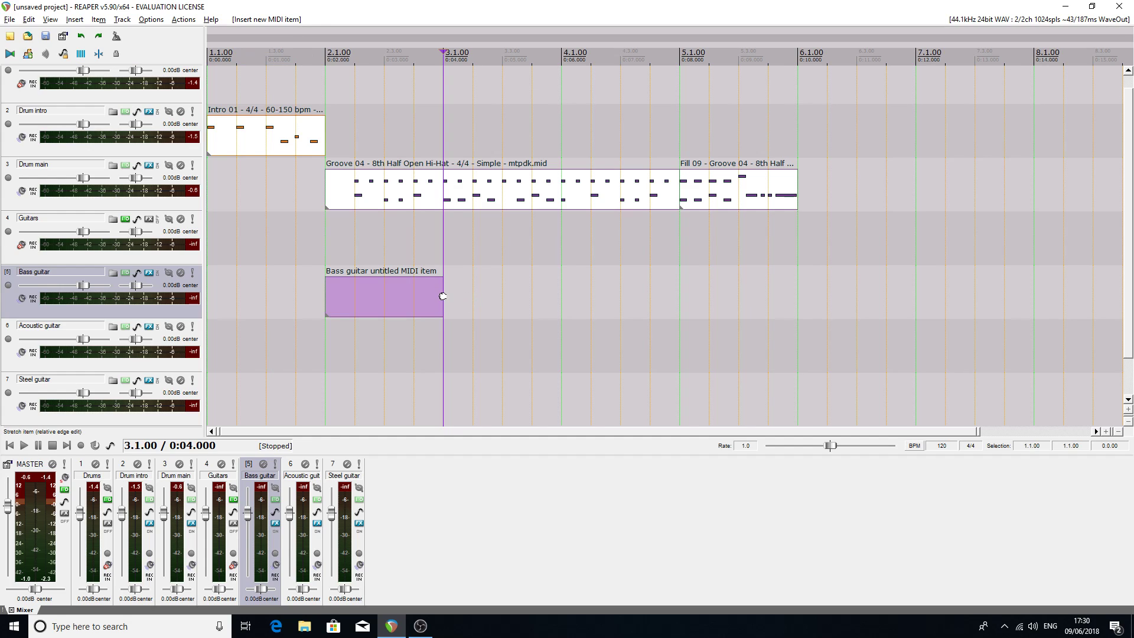
left_click_drag(442, 294, 786, 273)
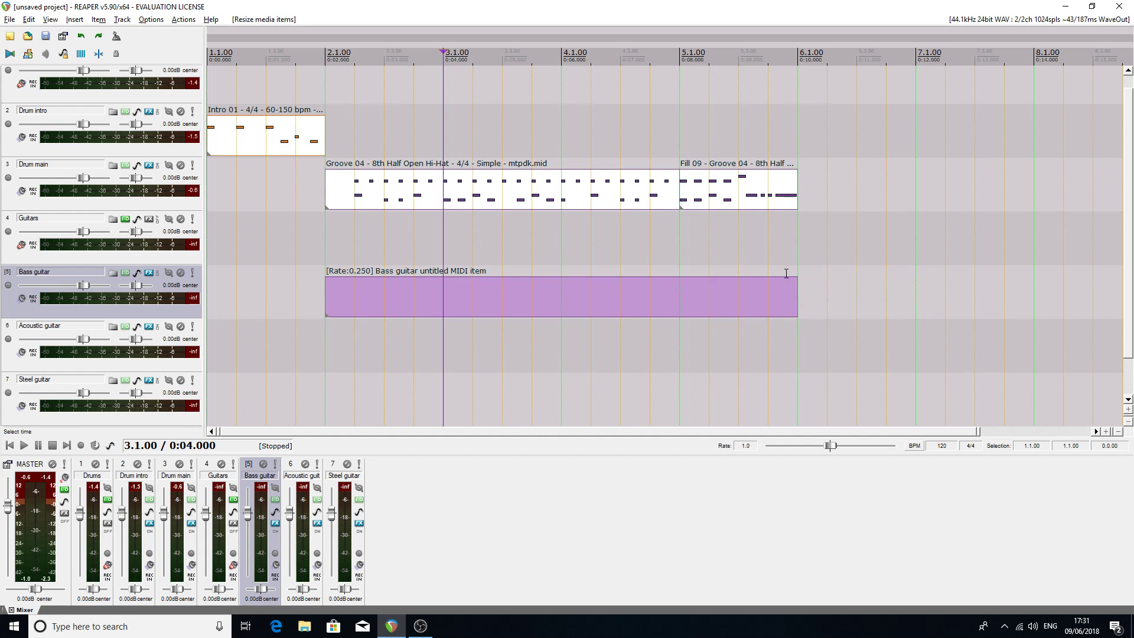
- Copy the Bass guitar MIDI item and paste it on the Acoustic guitar track at 2.1.00
right_click(363, 293)
left_click(400, 447)
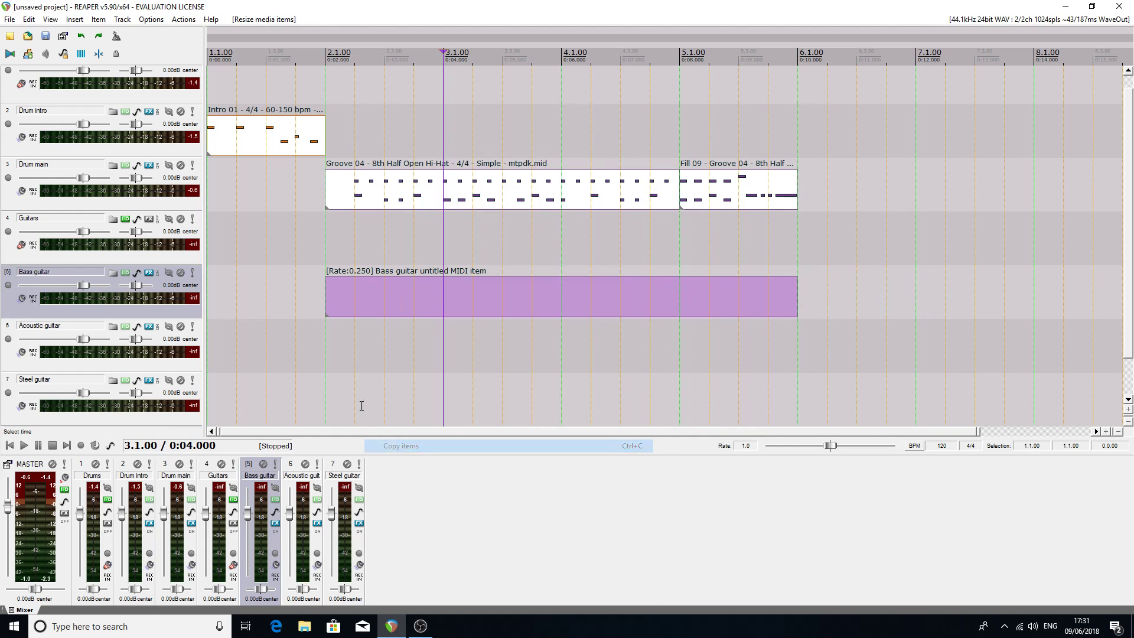
left_click(326, 346)
right_click(327, 345)
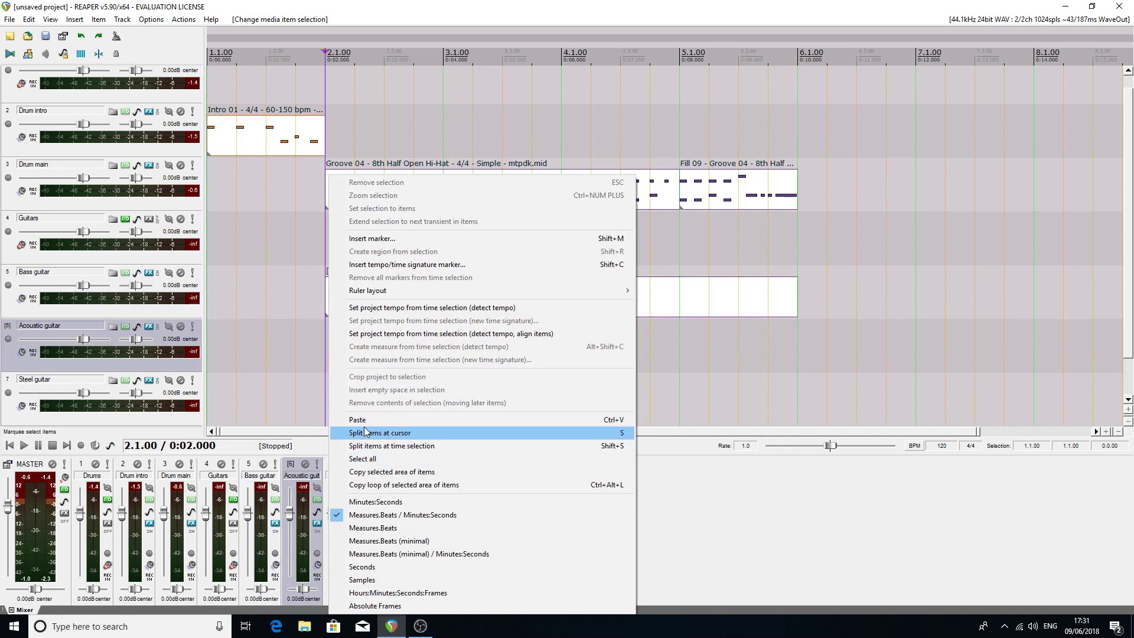
left_click(355, 420)
- Paste an extra copy of the item on the Acoustic guitar track at 6.1.00 and cut it again
right_click(336, 405)
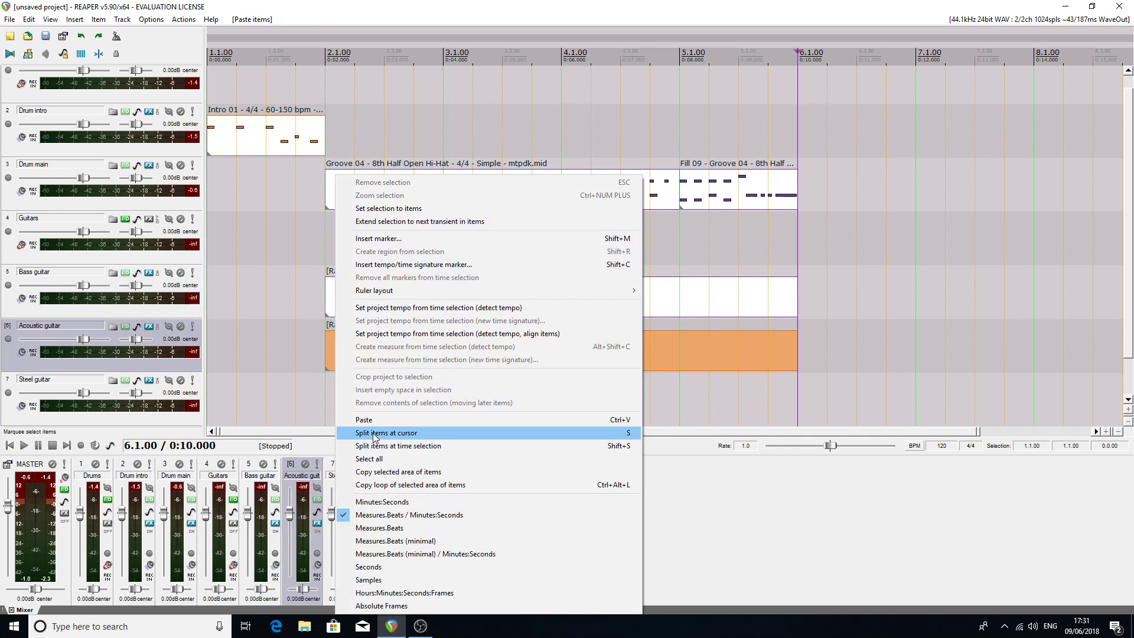
left_click(375, 422)
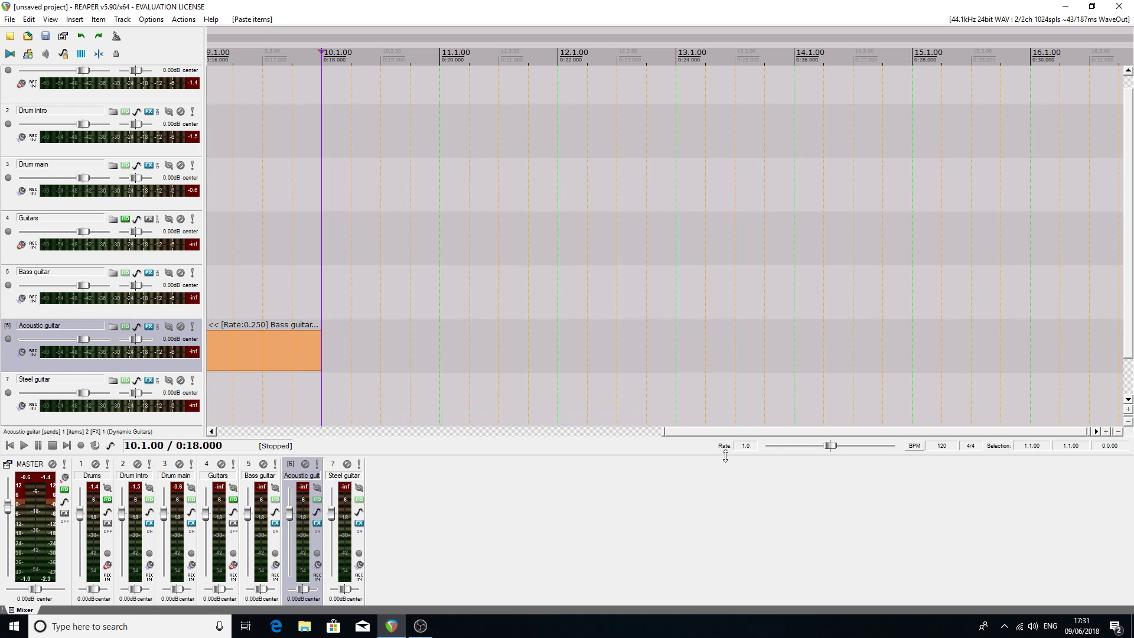
left_click_drag(720, 439, 369, 445)
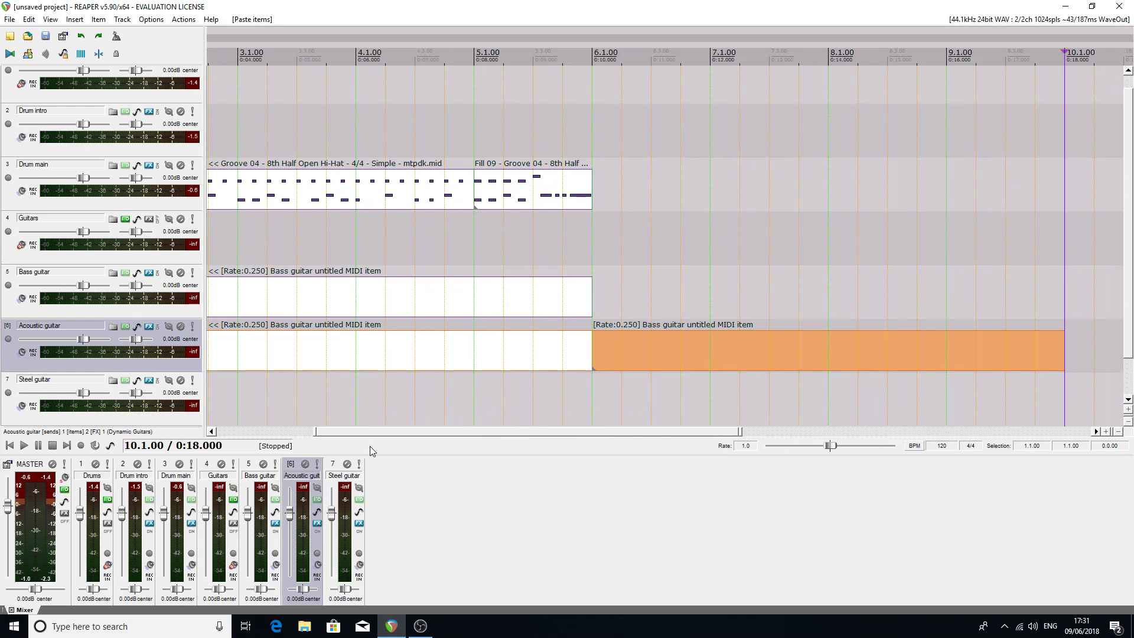
right_click(653, 350)
left_click(689, 484)
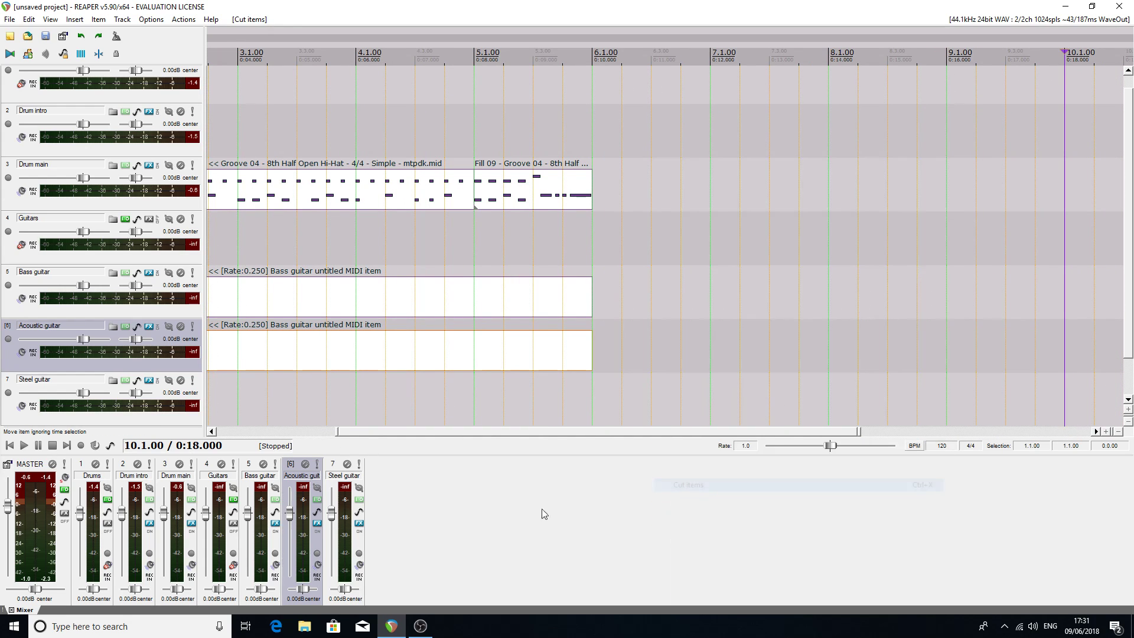
left_click_drag(489, 431, 300, 431)
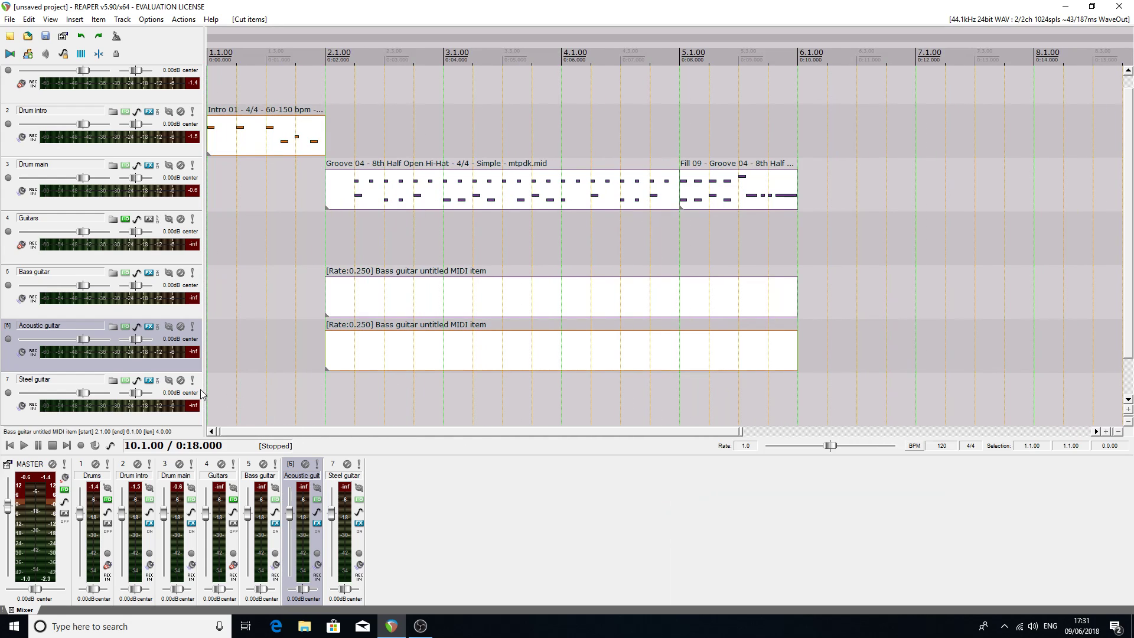
- Paste the copied MIDI item on the Steel guitar track at 2.1.00
left_click(217, 394)
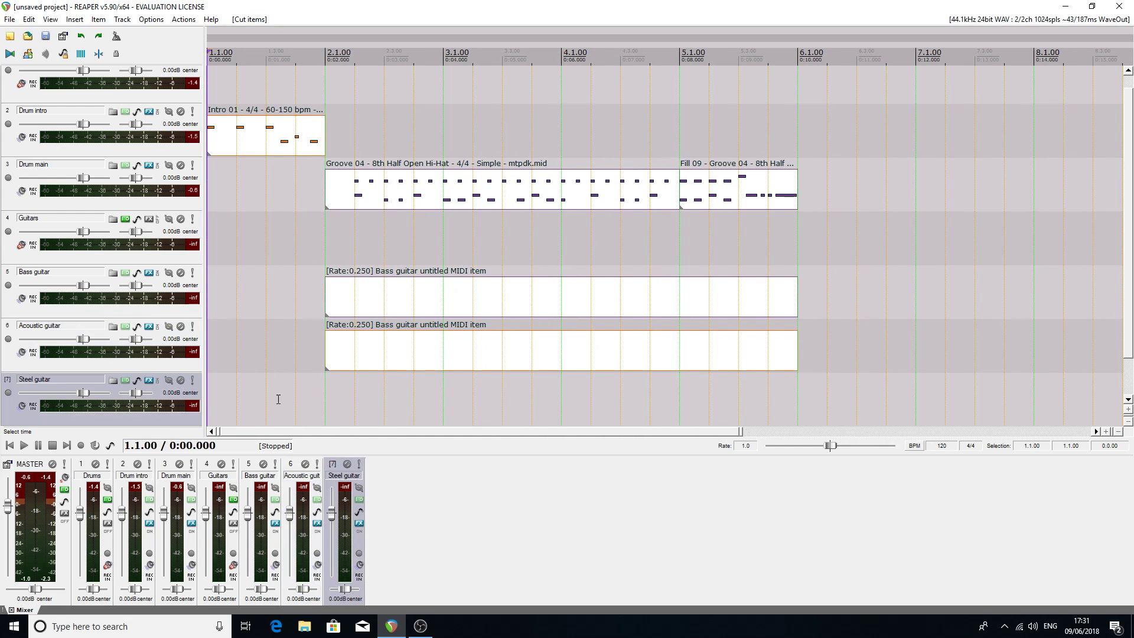
right_click(330, 396)
left_click(368, 420)
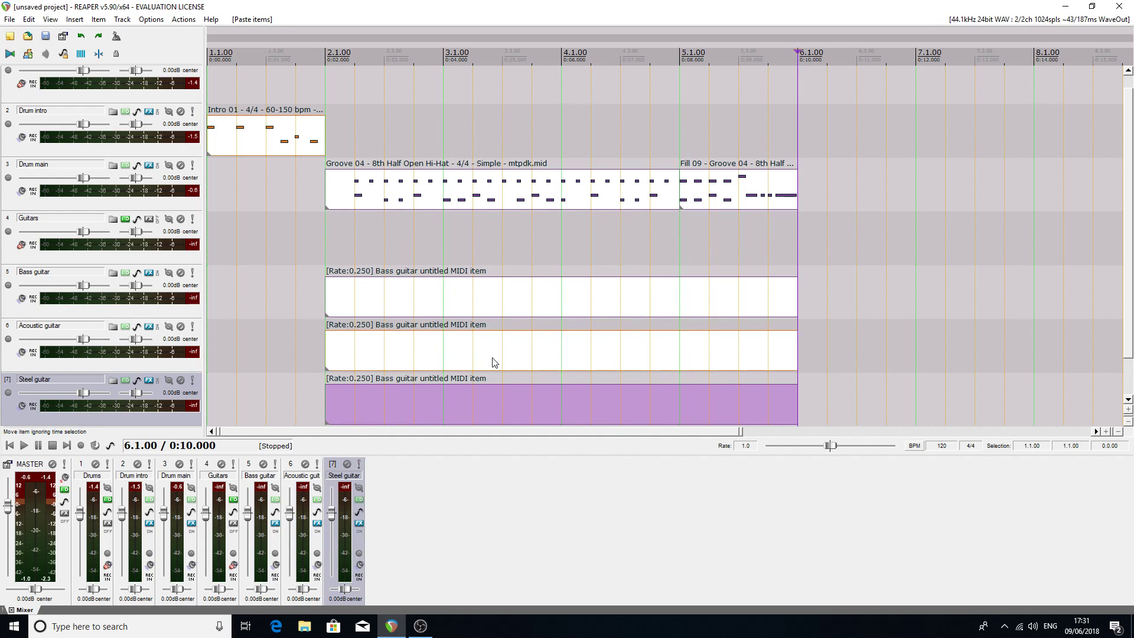
left_click(341, 301)
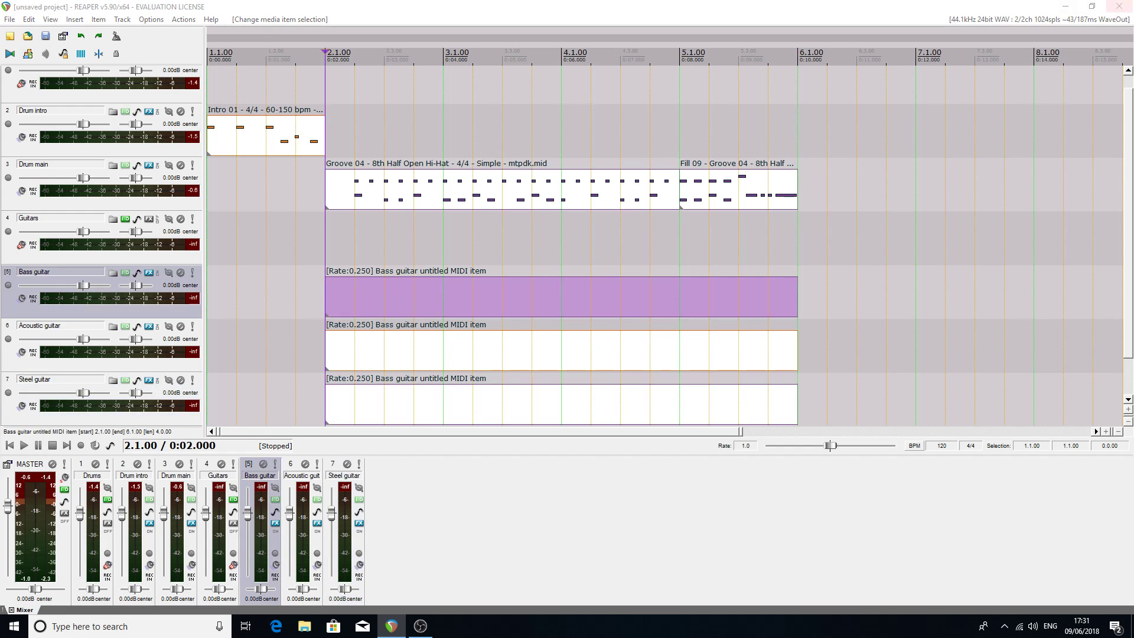
left_click_drag(1133, 95, 635, 110)
left_click(931, 106)
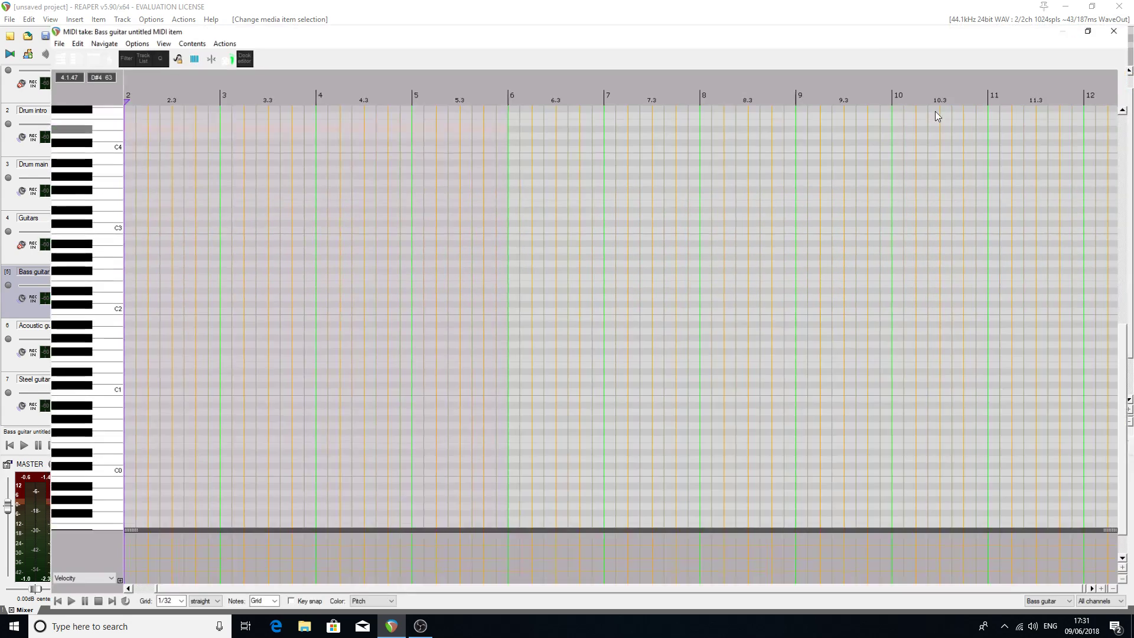
left_click(30, 20)
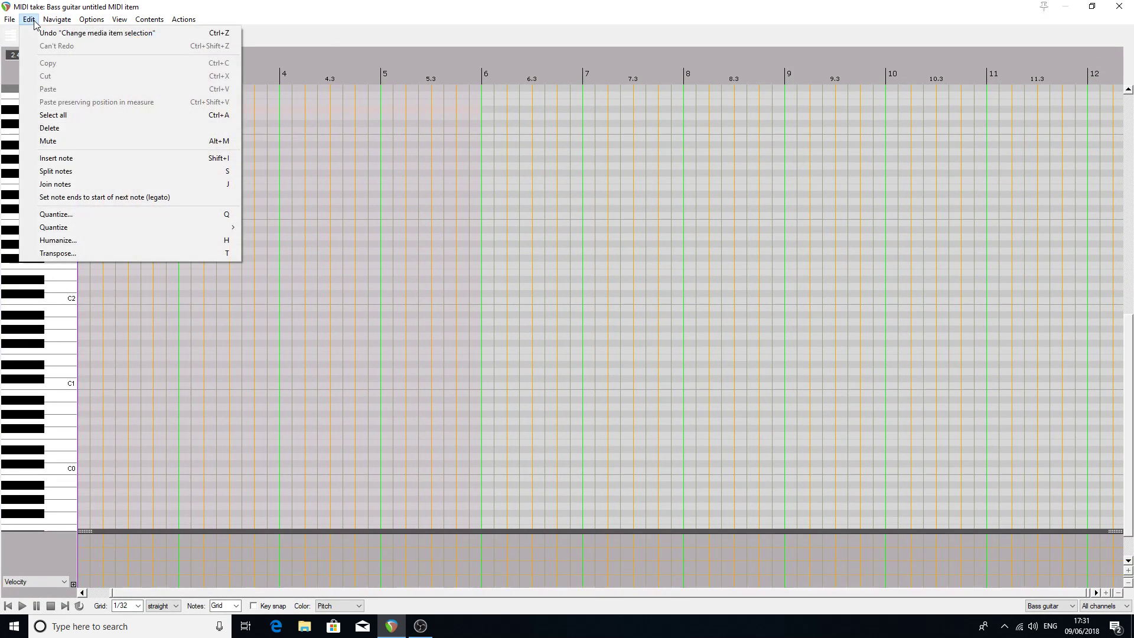
left_click(1120, 5)
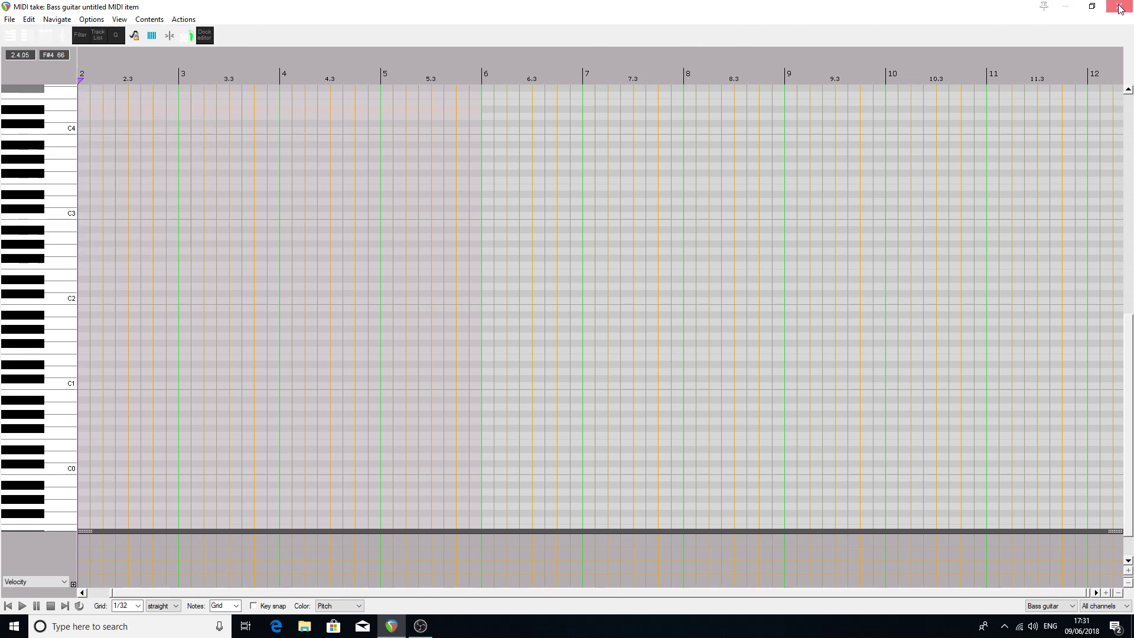
left_click(1119, 6)
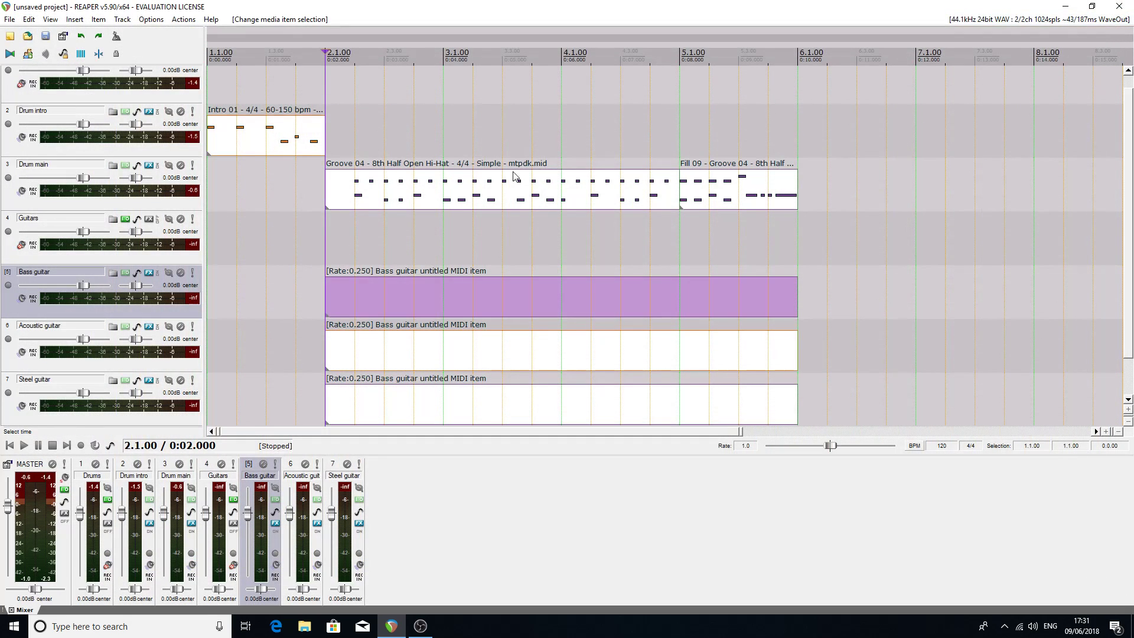
- Copy all notes of the Groove 04 item on the Drum main track and close the MIDI editor
double_click(335, 197)
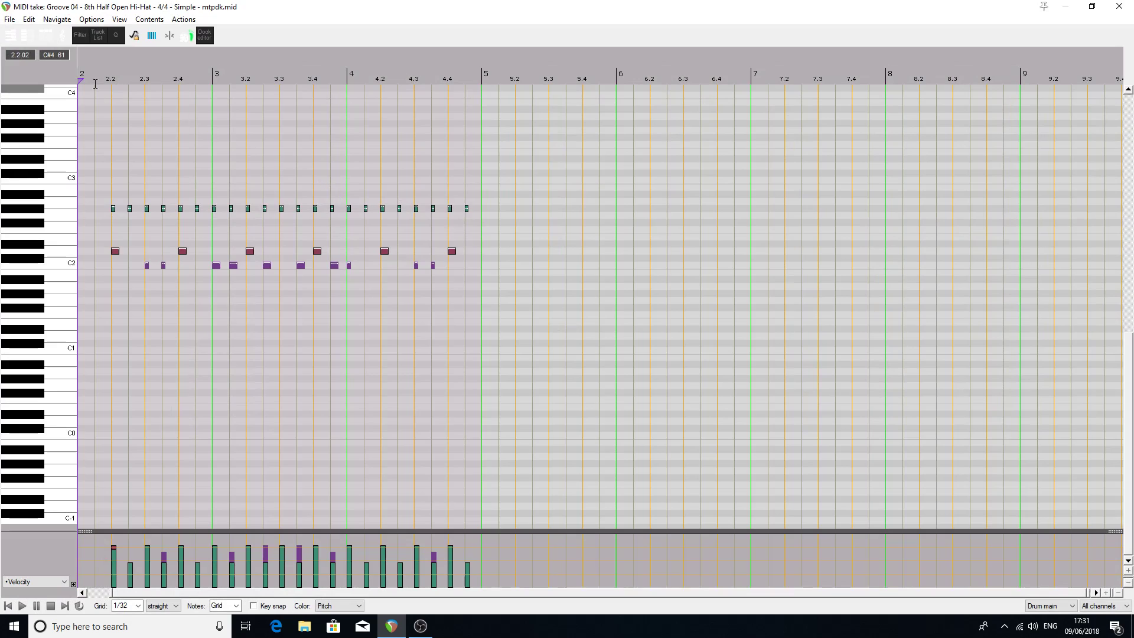
left_click(34, 20)
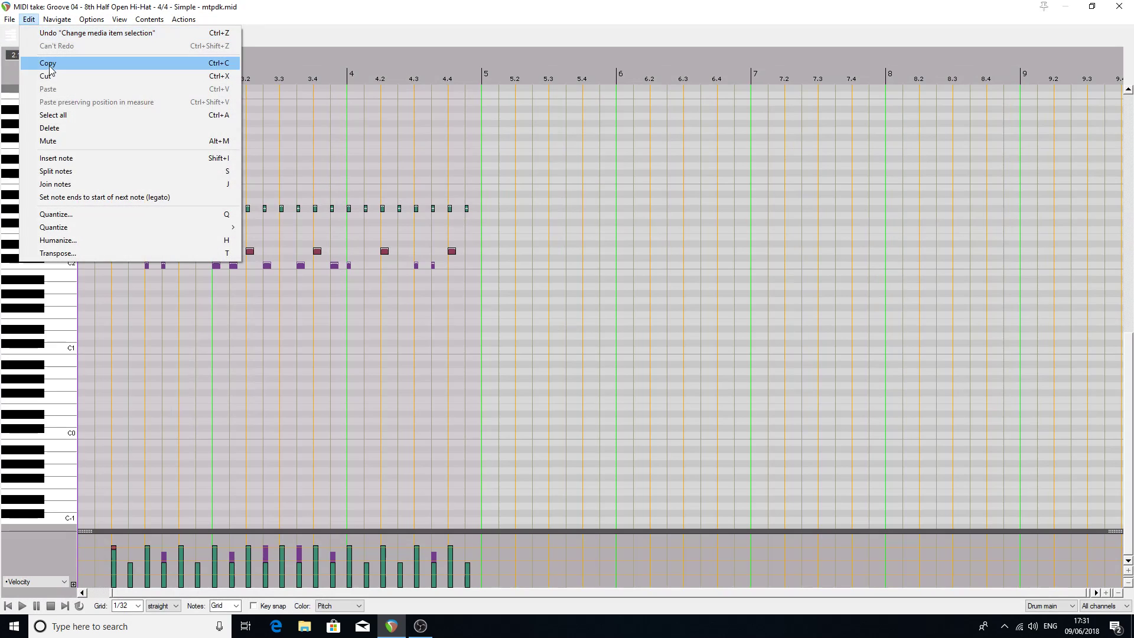
left_click(82, 115)
left_click(29, 20)
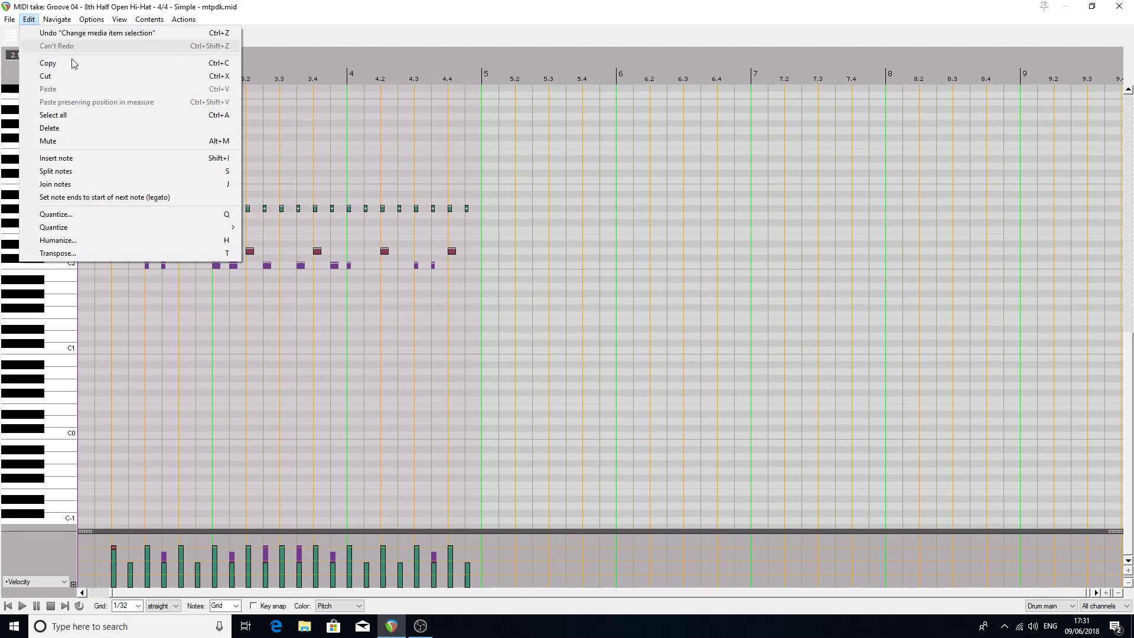
left_click(69, 66)
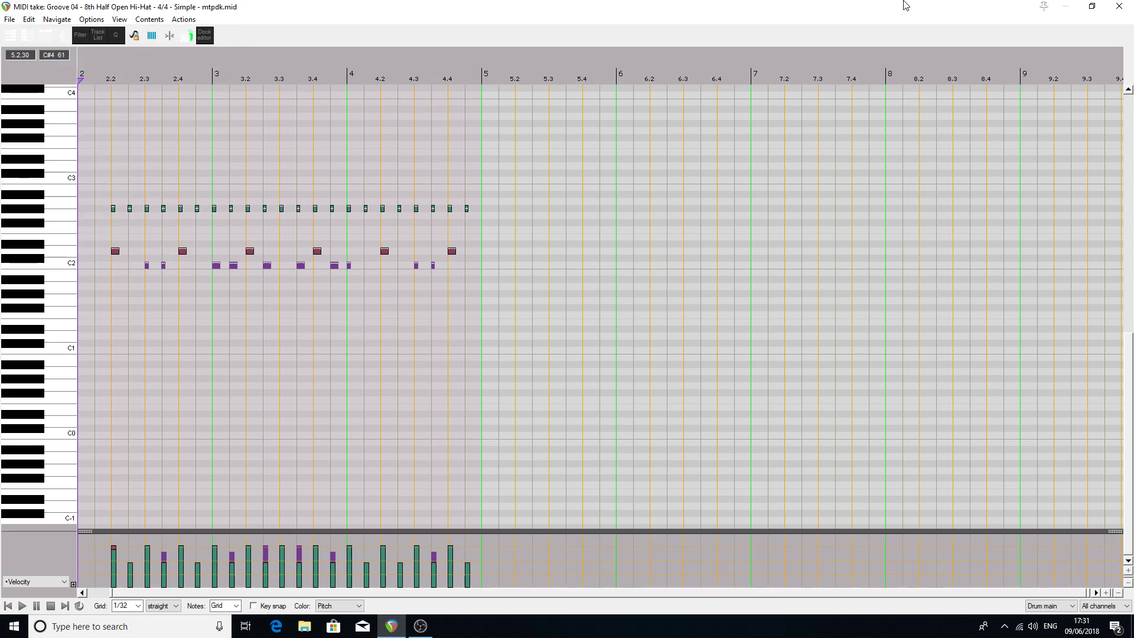
left_click(1118, 7)
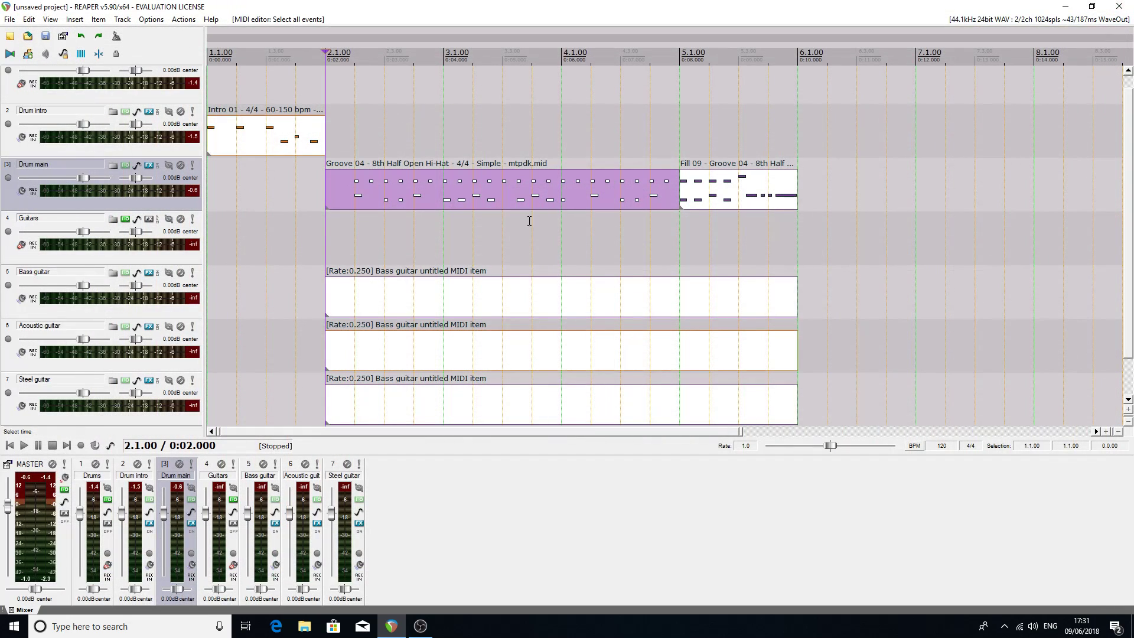
- Paste the copied drum notes at the start of the Bass guitar track's MIDI item and close the editor
double_click(346, 299)
left_click(84, 79)
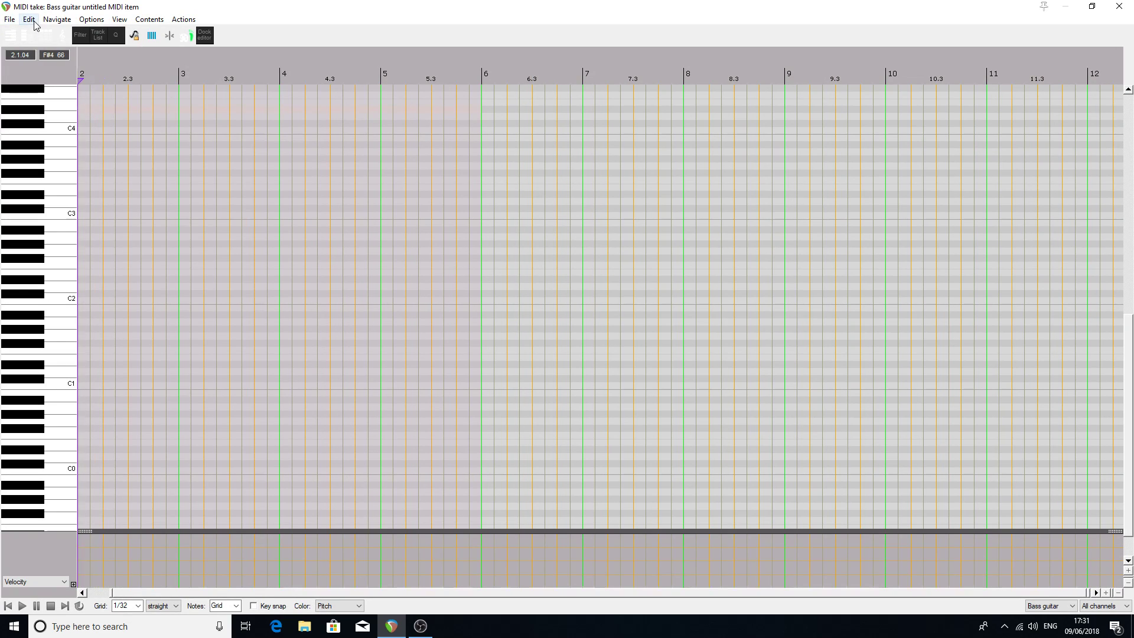
left_click(29, 19)
left_click(59, 83)
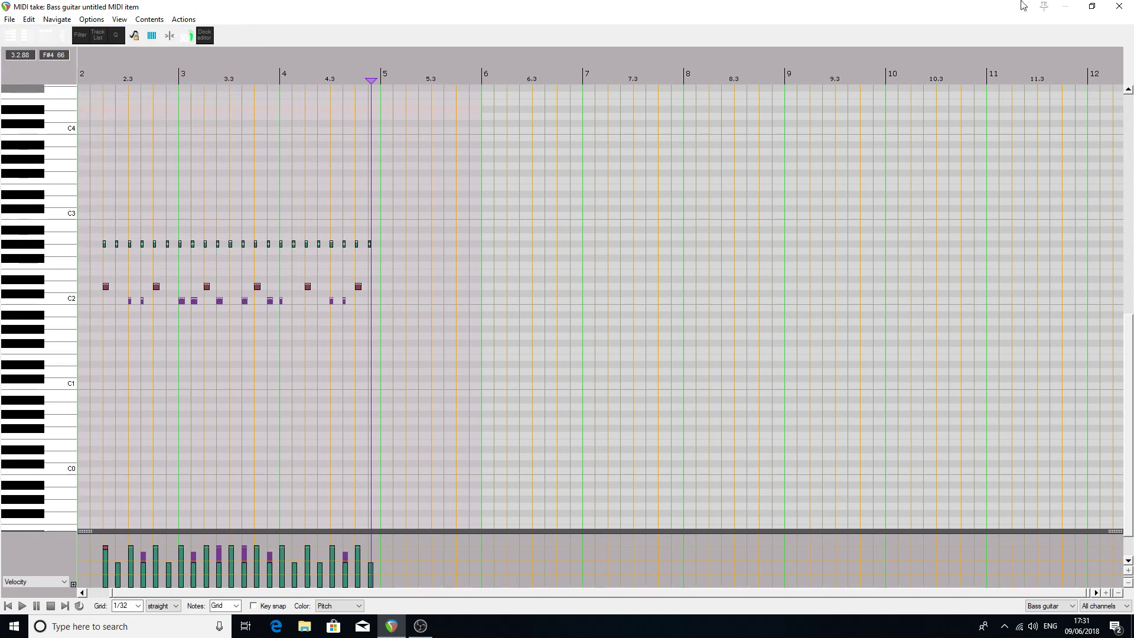
left_click(1119, 6)
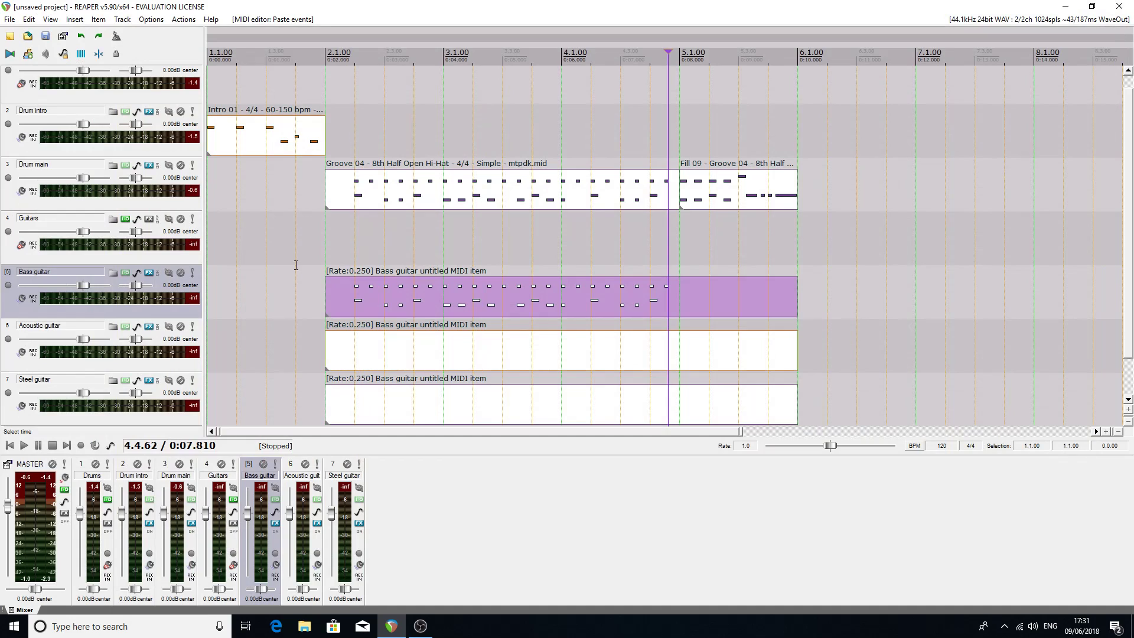
- Paste the copied drum notes at the start of the Acoustic guitar track's MIDI item and close the editor
left_click(341, 350)
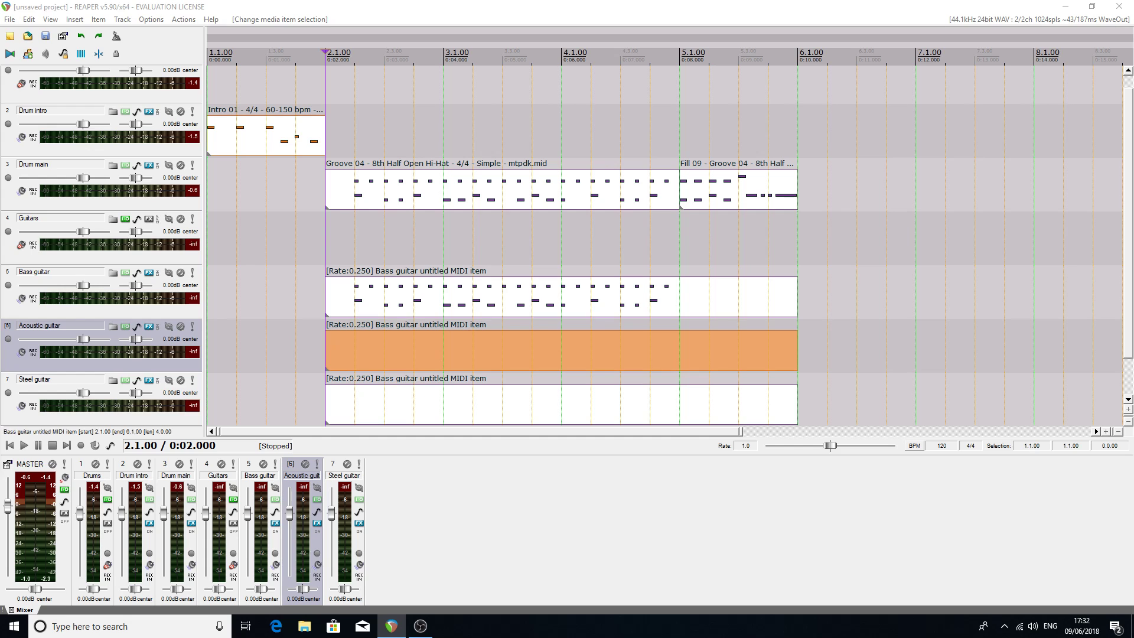
left_click_drag(1133, 63, 631, 88)
left_click(886, 86)
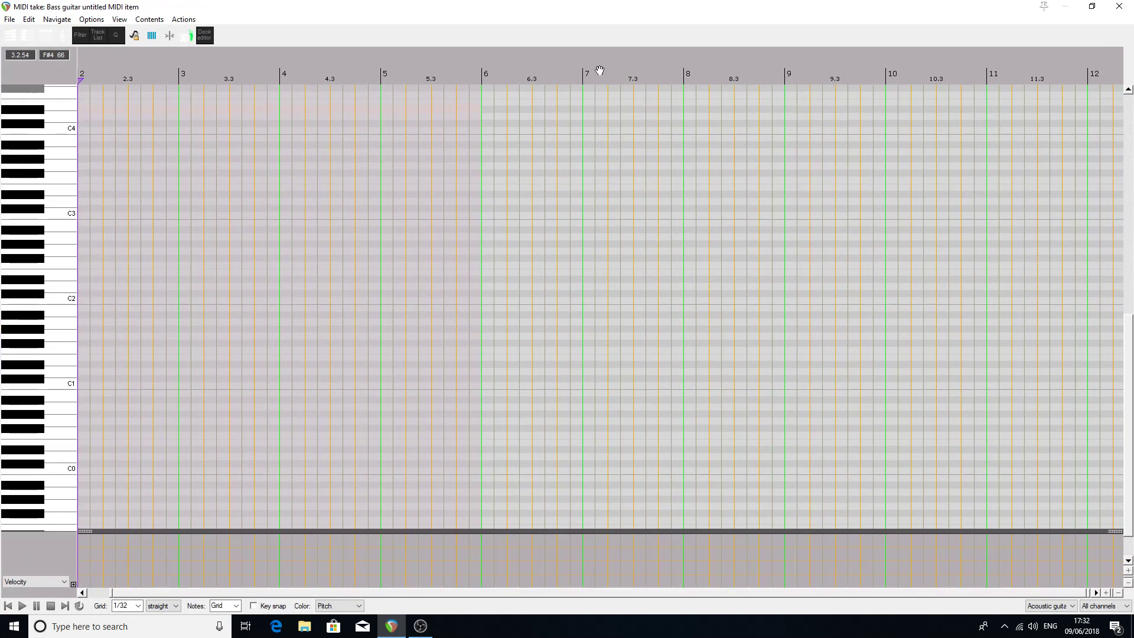
left_click(29, 19)
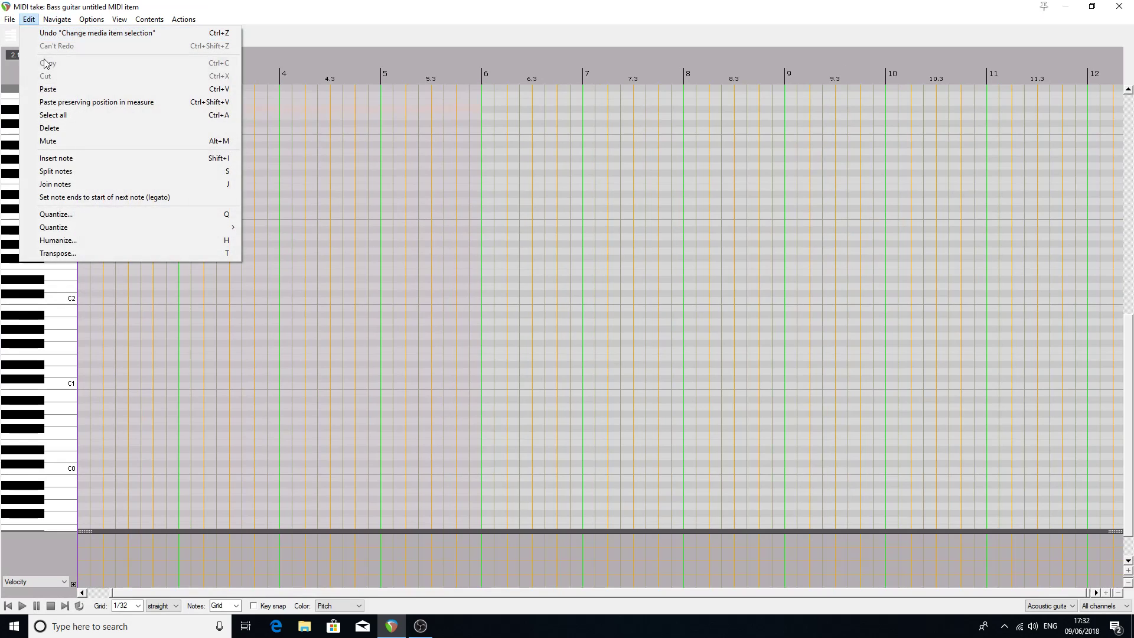
left_click(56, 89)
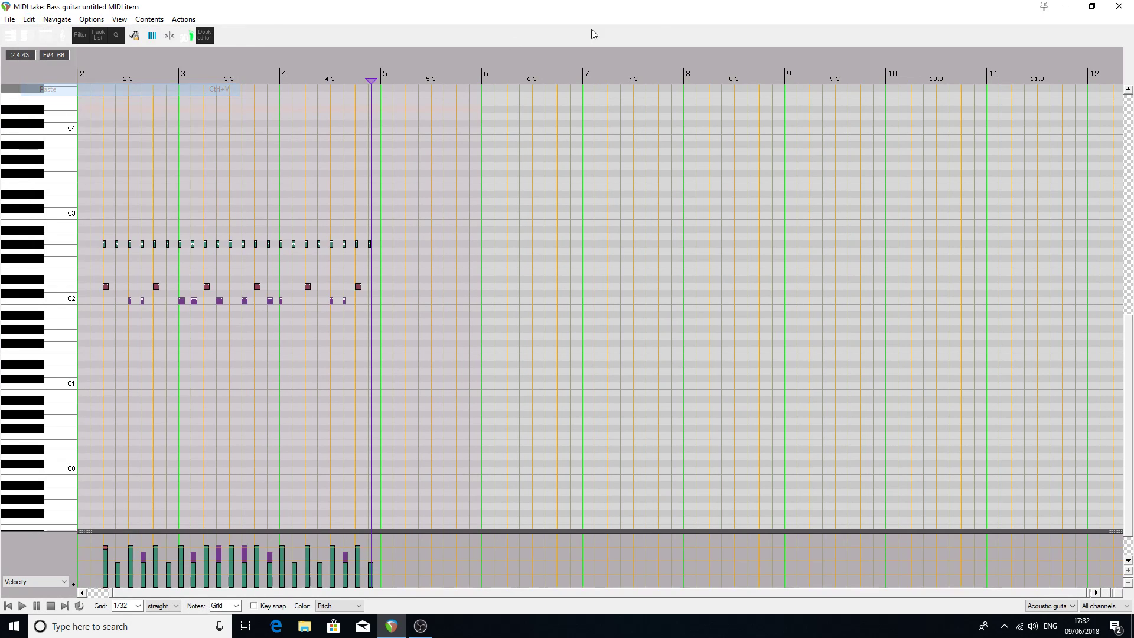
left_click(1119, 6)
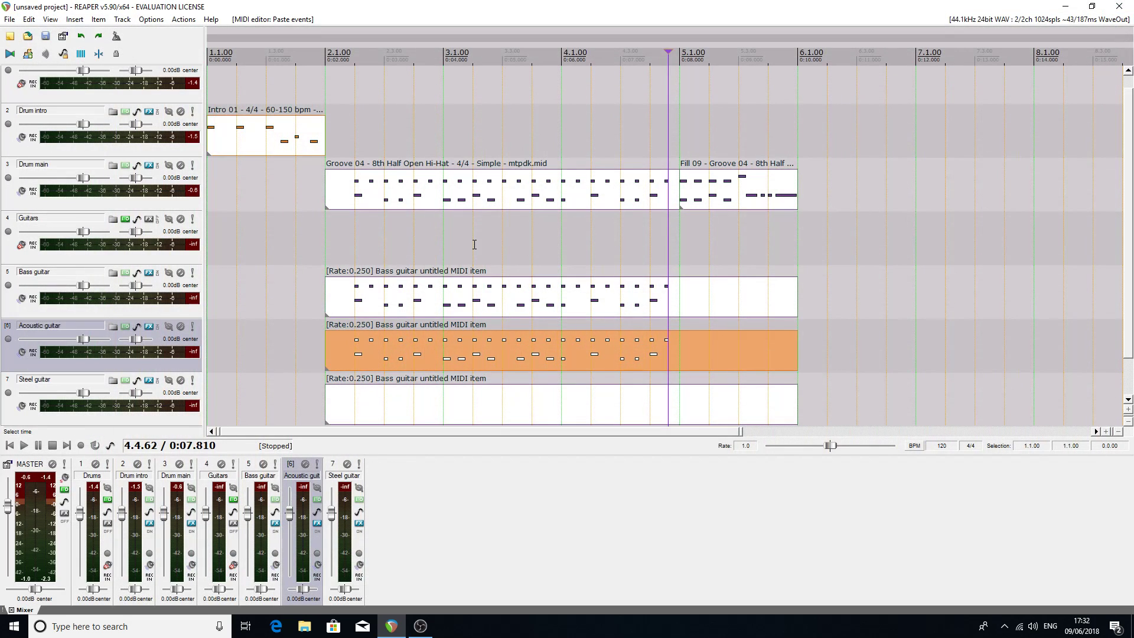
- Paste the copied drum notes at 2.2.00 in the Steel guitar track's MIDI item and close the editor
left_click(345, 408)
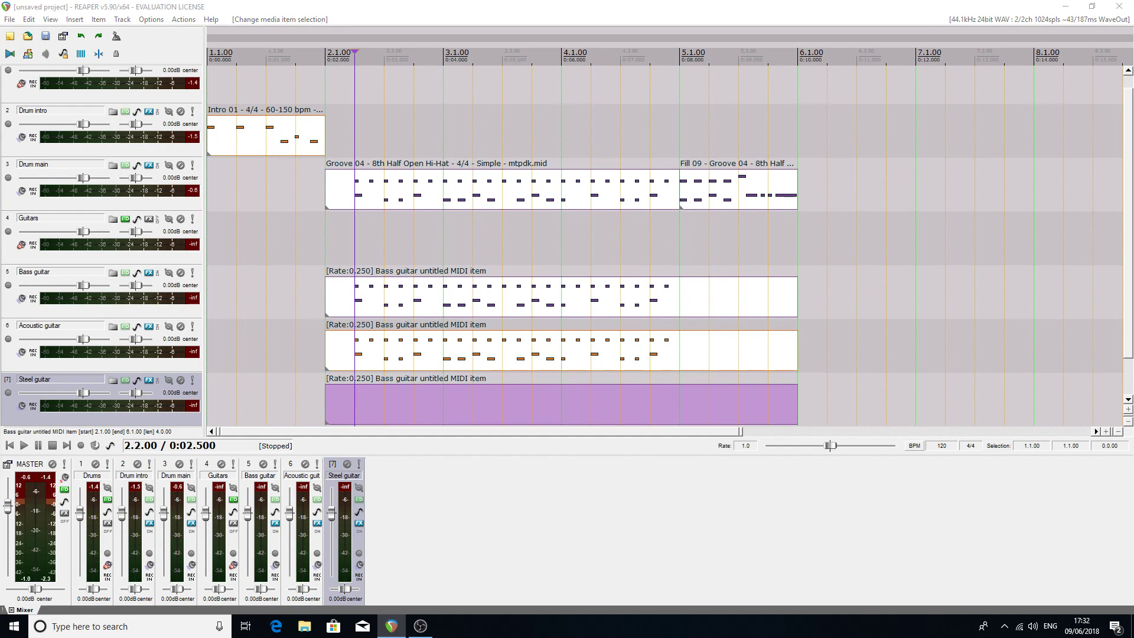
double_click(345, 408)
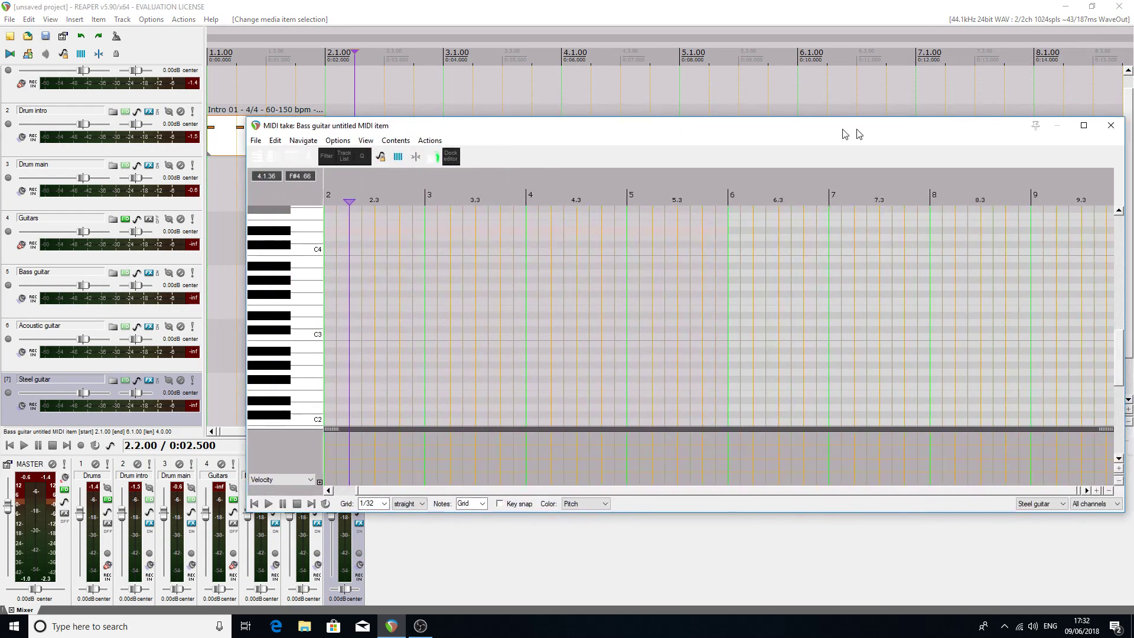
left_click(894, 114)
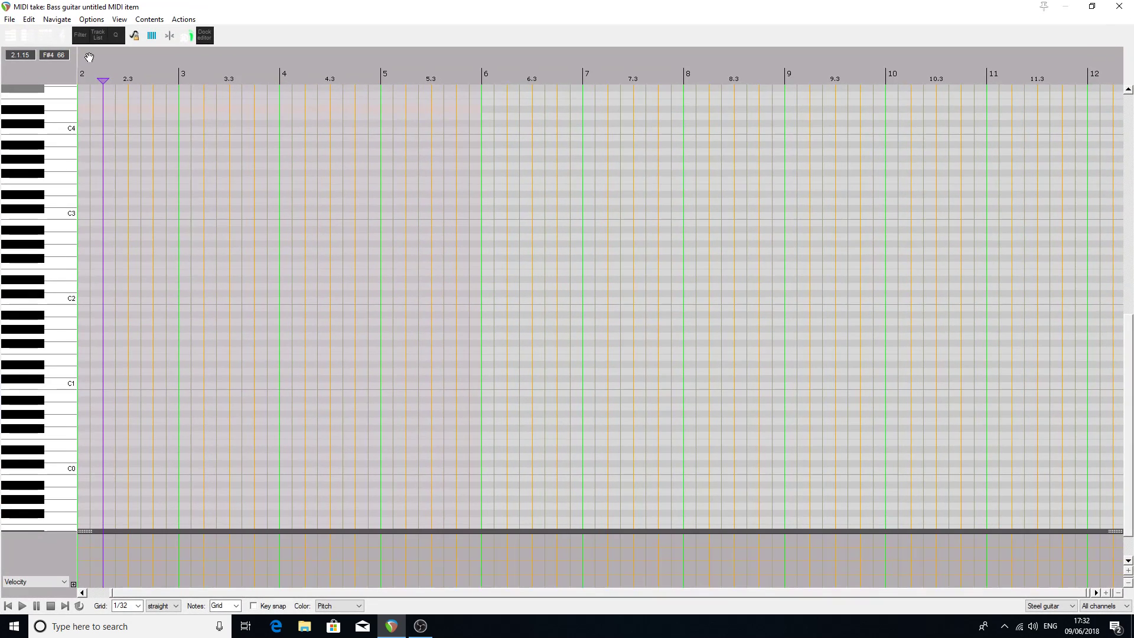
left_click(28, 19)
left_click(57, 93)
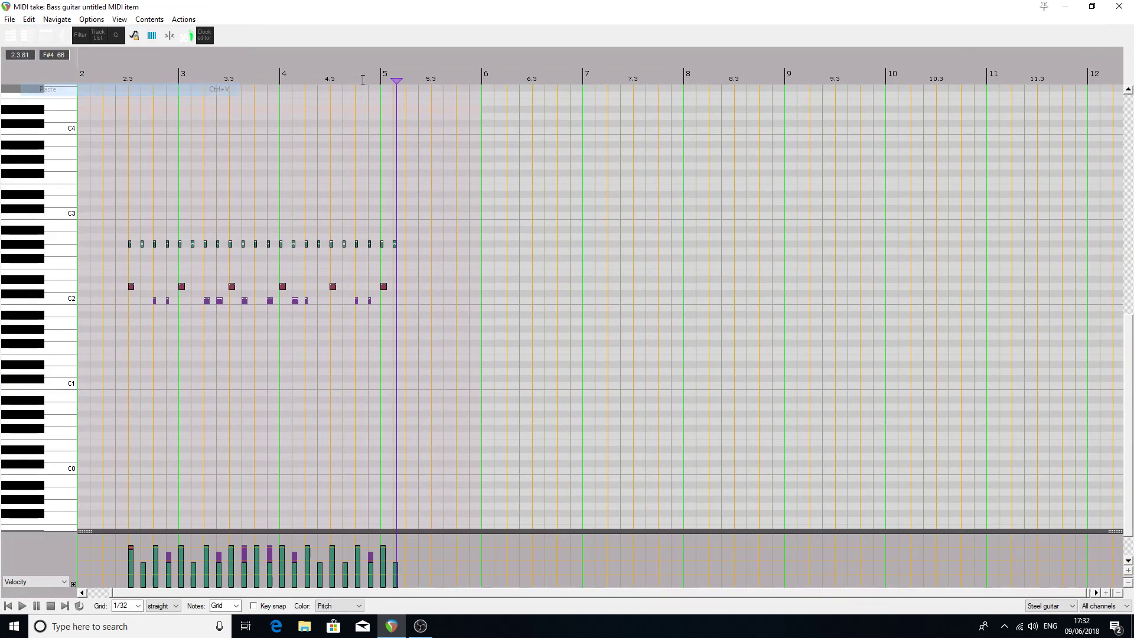
left_click(1120, 7)
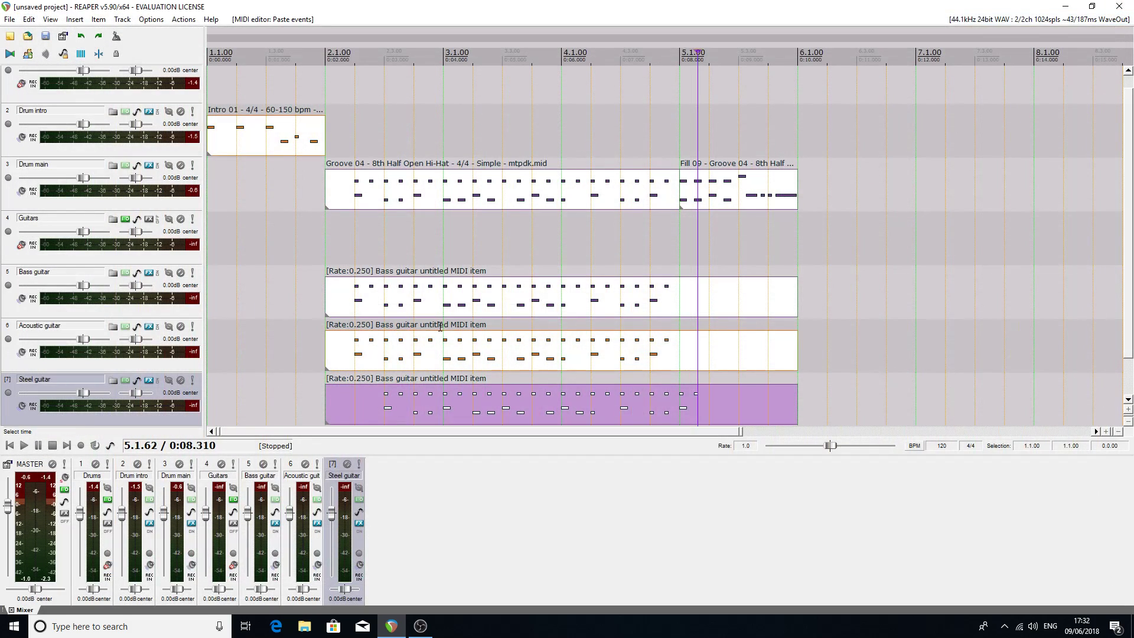
scroll(227, 387, "down", 2)
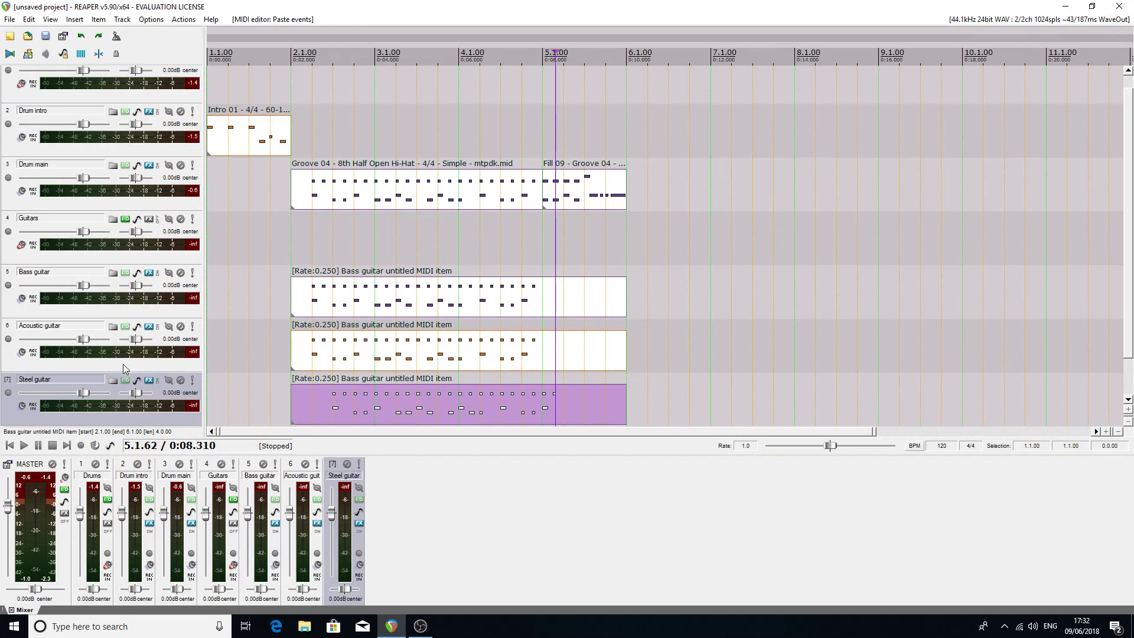
scroll(119, 364, "down", 1)
left_click(111, 398)
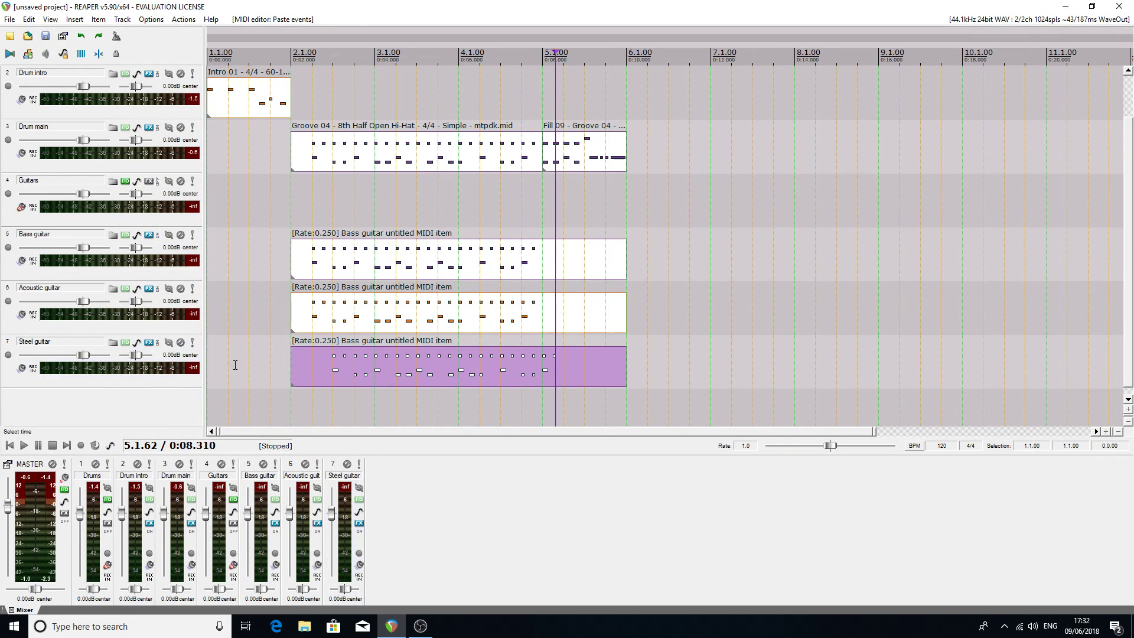
scroll(241, 361, "up", 2)
scroll(240, 361, "down", 3)
scroll(241, 361, "up", 3)
scroll(240, 361, "down", 1)
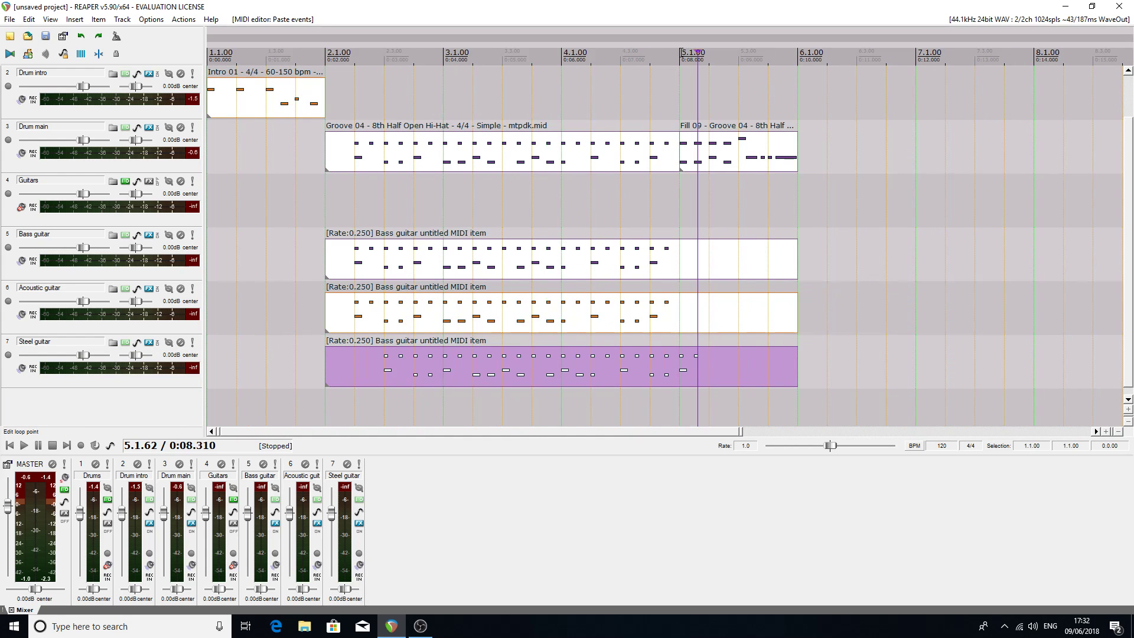
- Split the Drum main, Bass guitar, Acoustic guitar and Steel guitar items at 2.3.00
left_click(680, 54)
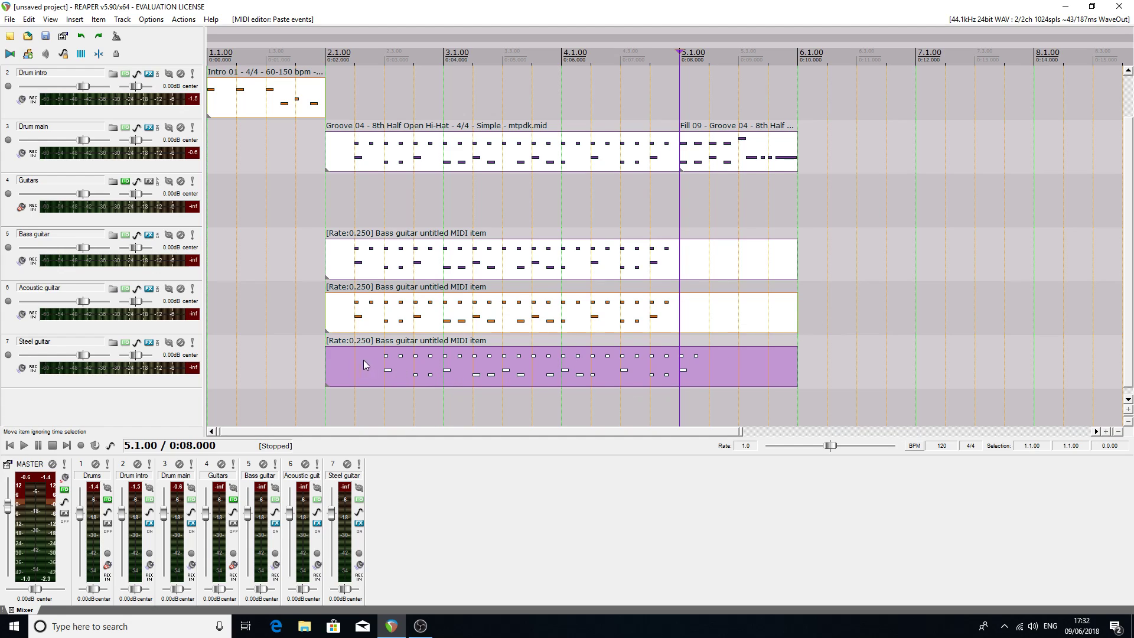
left_click(384, 345)
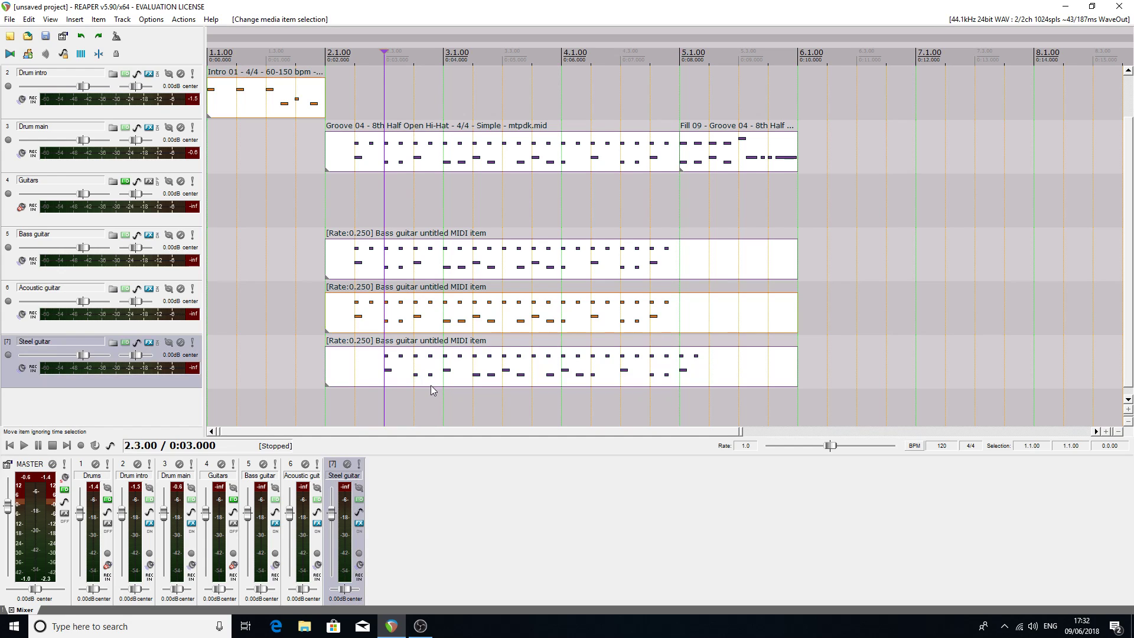
key("s")
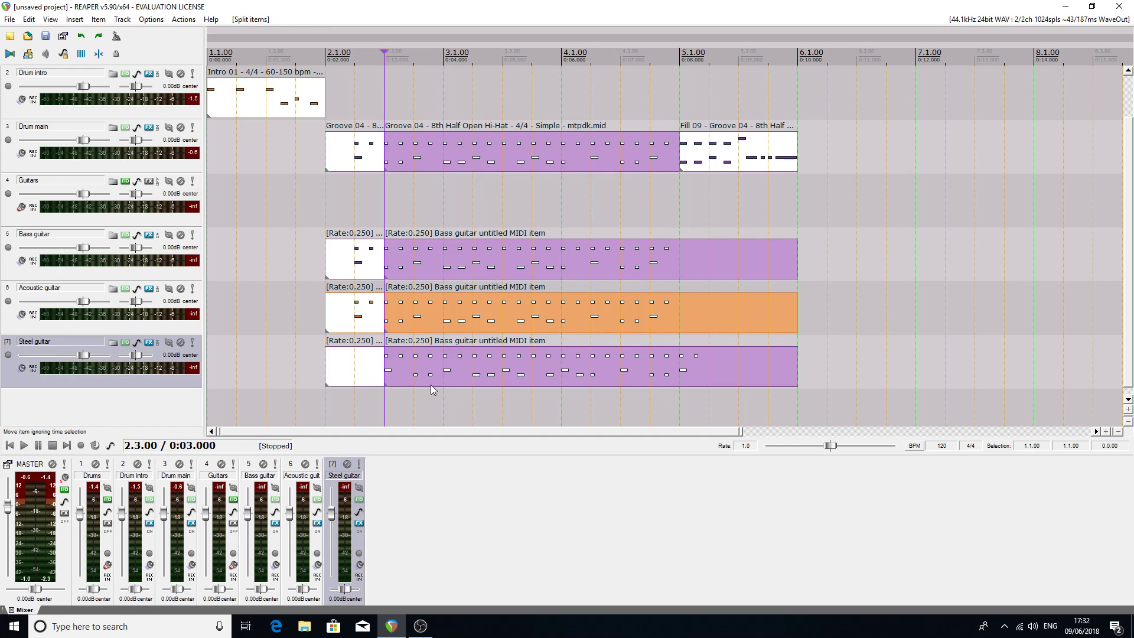
- Cut the empty first piece on the Steel guitar track and move the remaining item to start at 2.2.00
left_click(348, 378)
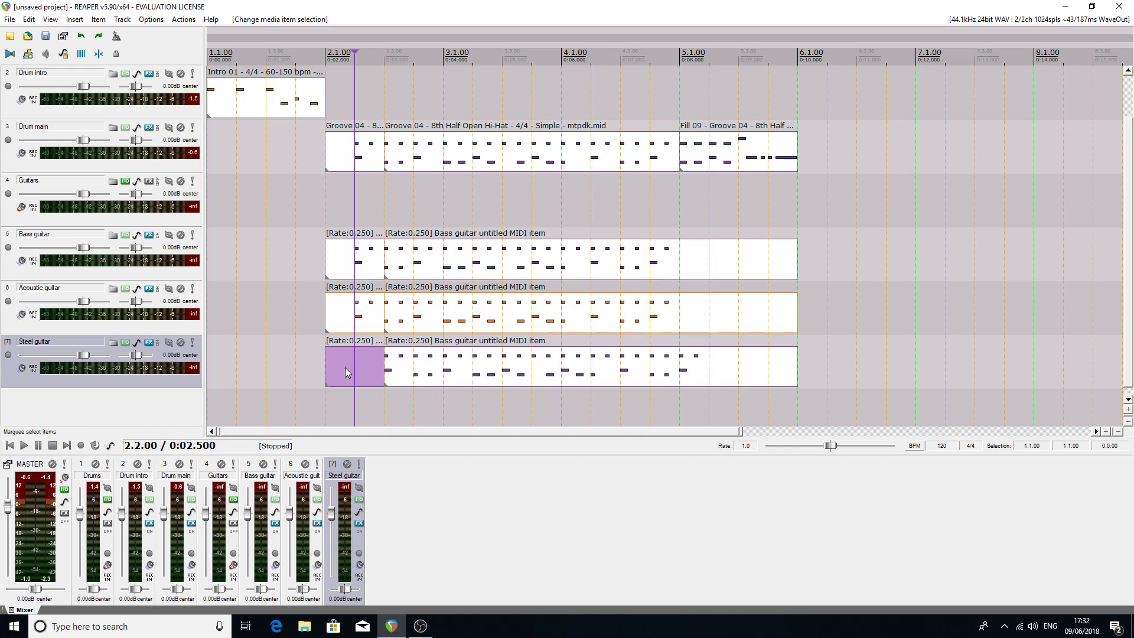
right_click(346, 371)
left_click(391, 481)
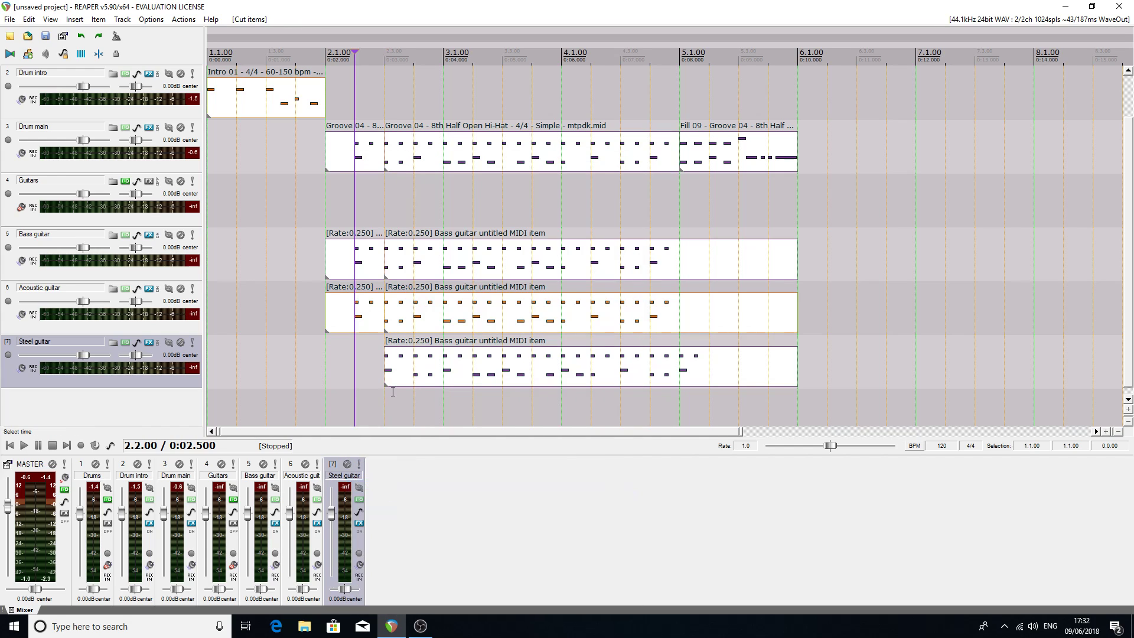
left_click_drag(406, 372, 380, 374)
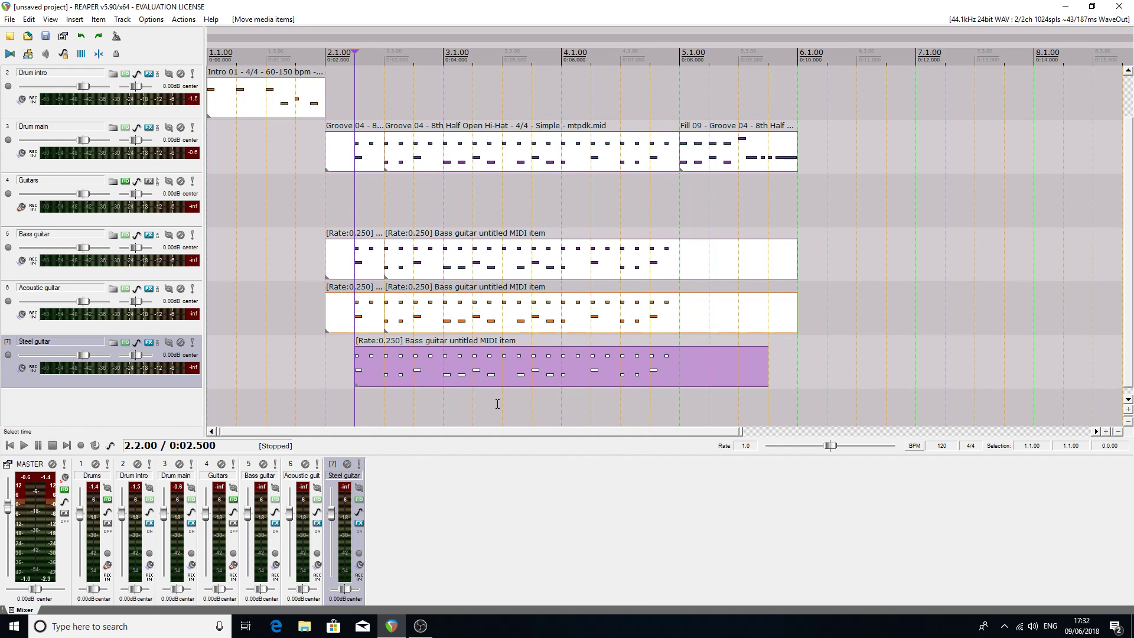
- Split the Bass guitar track's long item at 5.1.00 and cut the empty piece after it
left_click(681, 266)
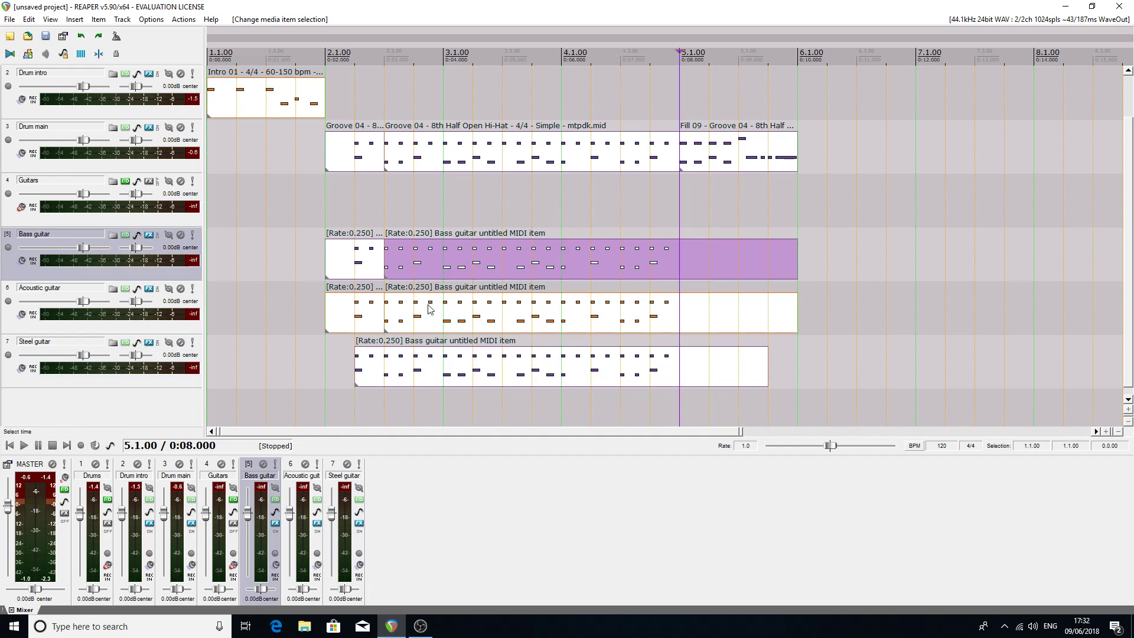
left_click(8, 381, "shift")
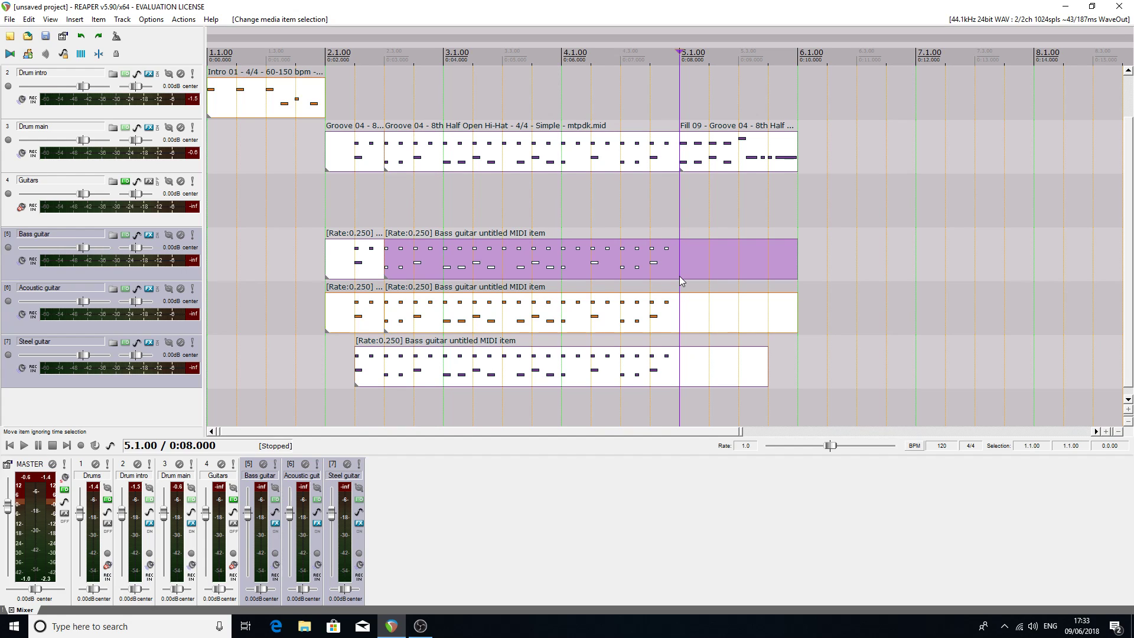
key("s")
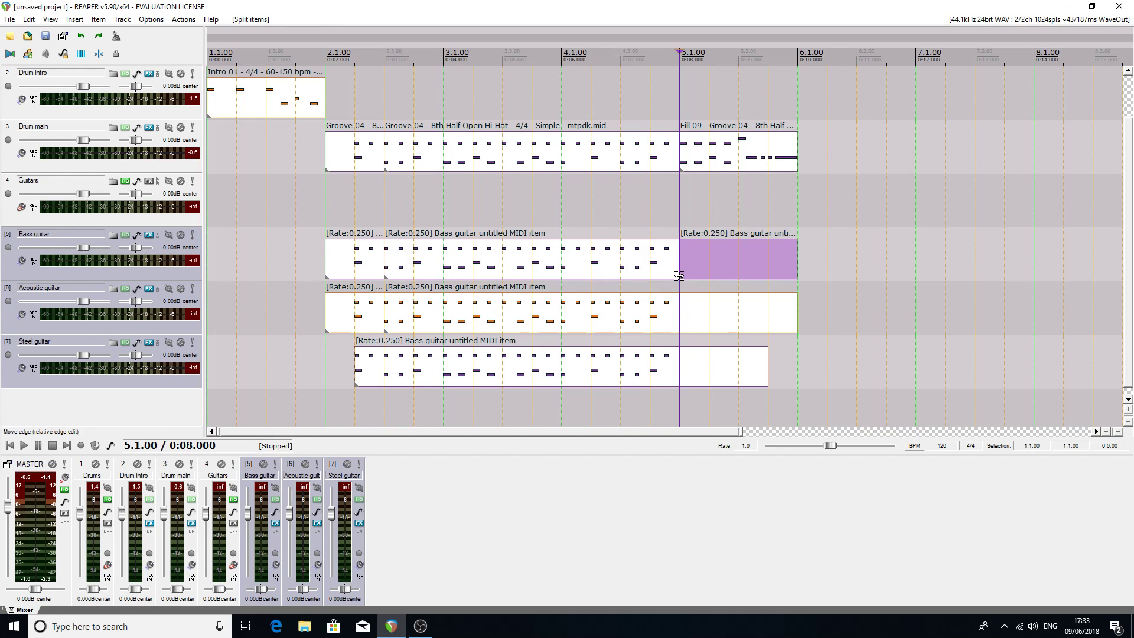
right_click(714, 260)
left_click(754, 484)
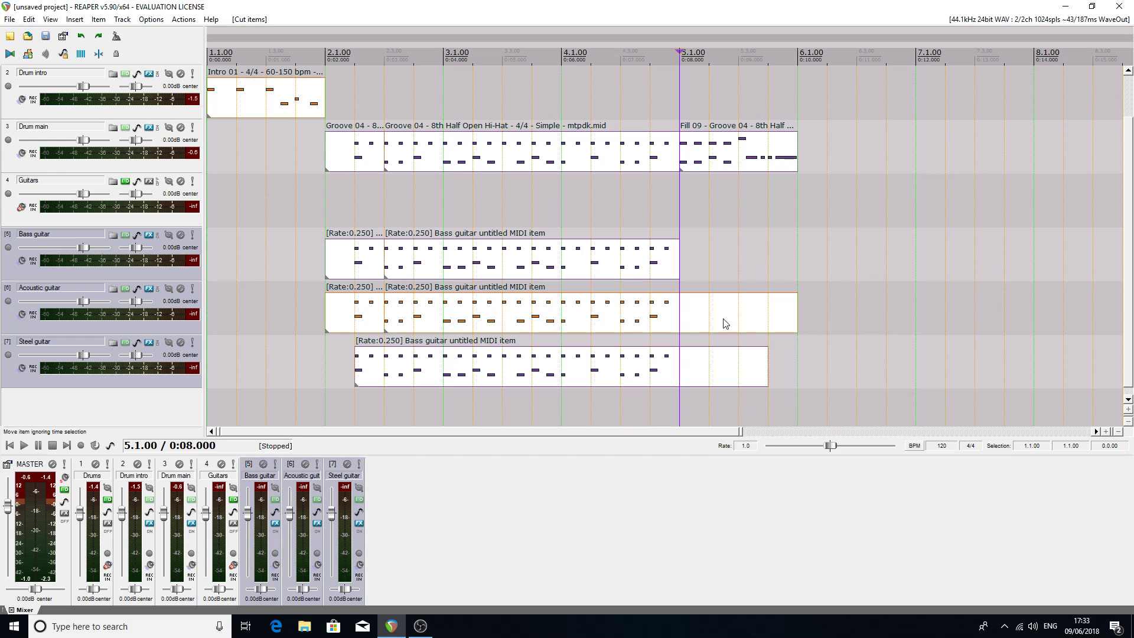
- Try cutting the Acoustic guitar track's long item without splitting it, and undo the cut
right_click(726, 322)
left_click(767, 485)
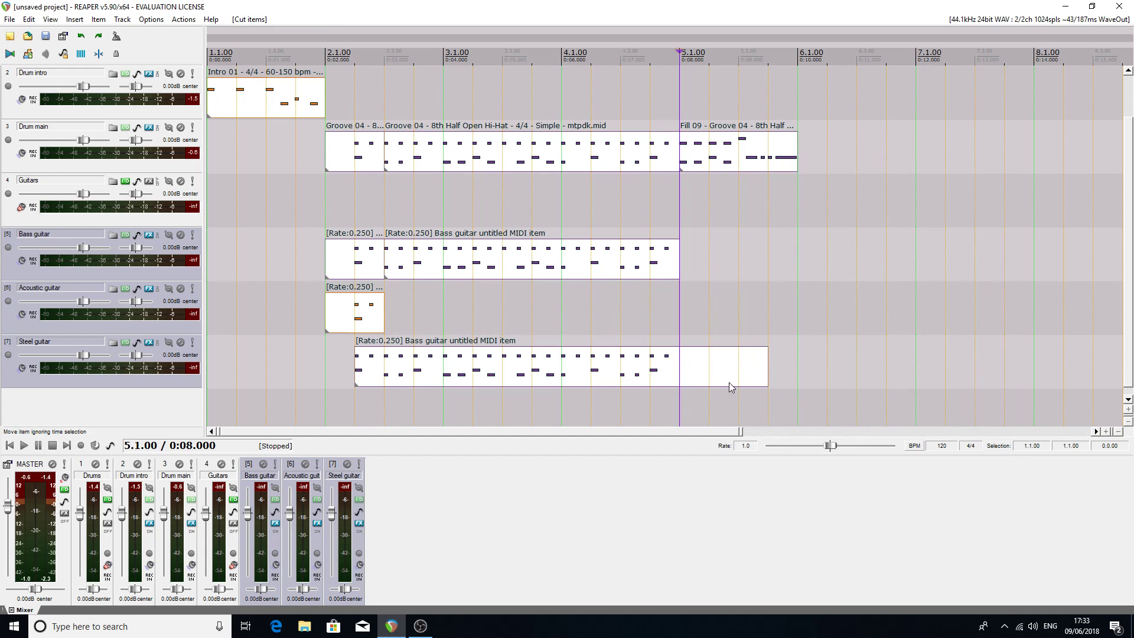
left_click(50, 20)
mouse_move(28, 19)
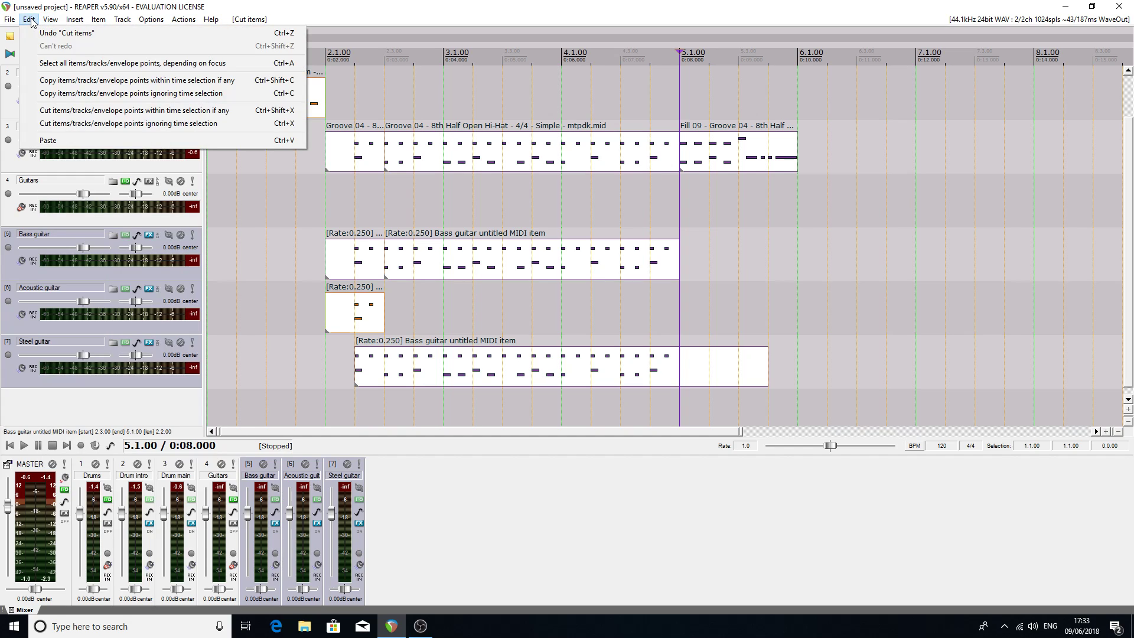
left_click(65, 32)
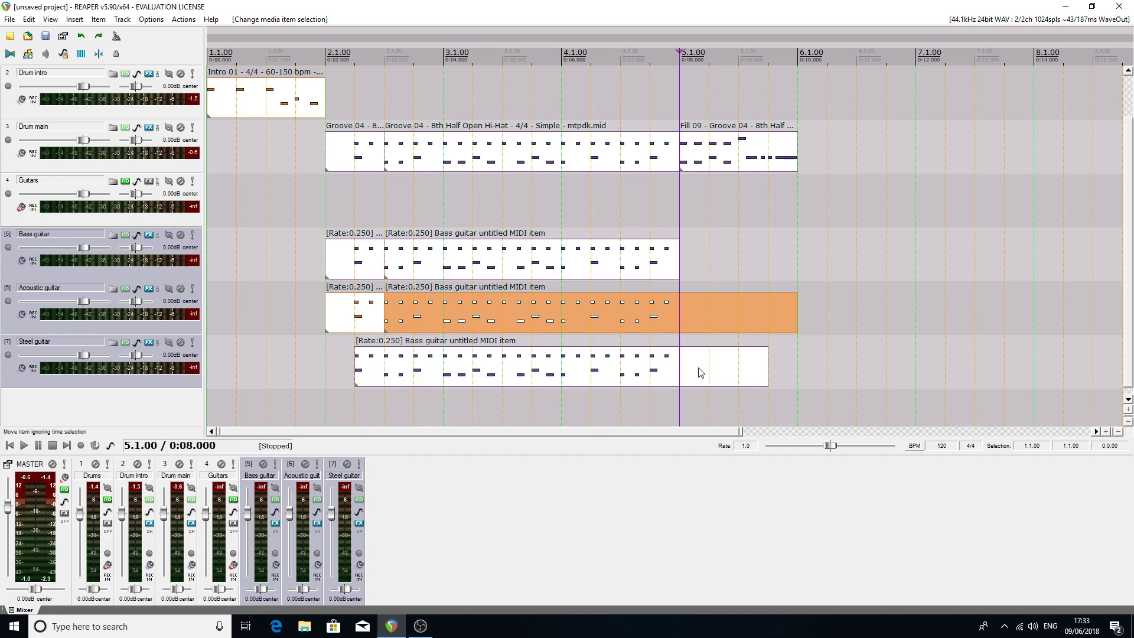
- Split the Acoustic guitar track's long item at 5.1.00 and cut the empty piece after it
left_click(723, 320)
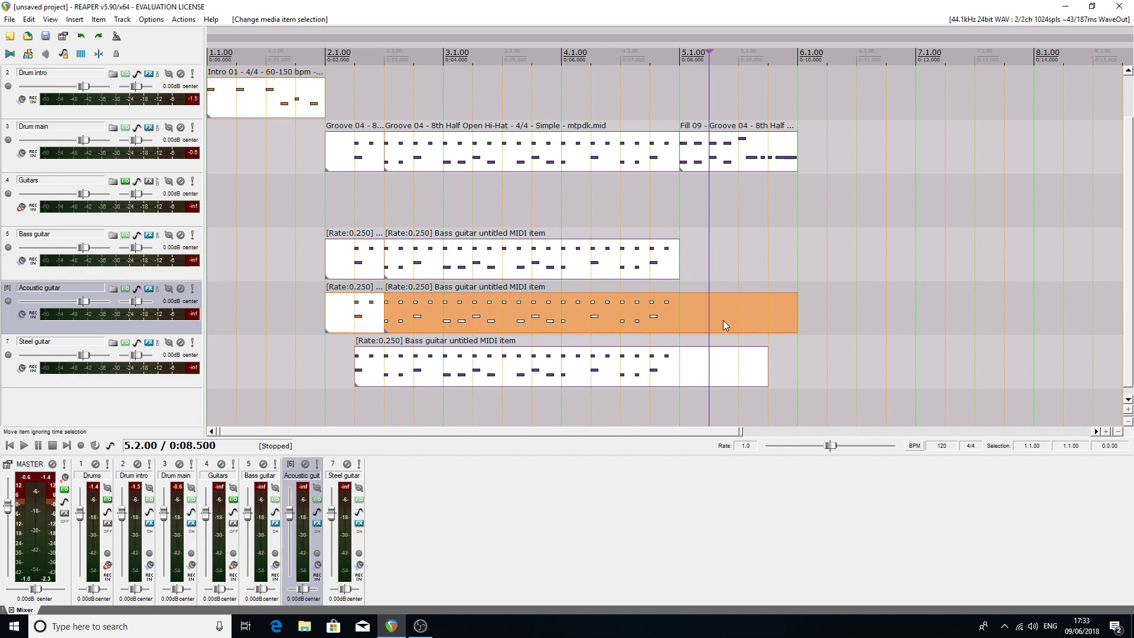
left_click(679, 301)
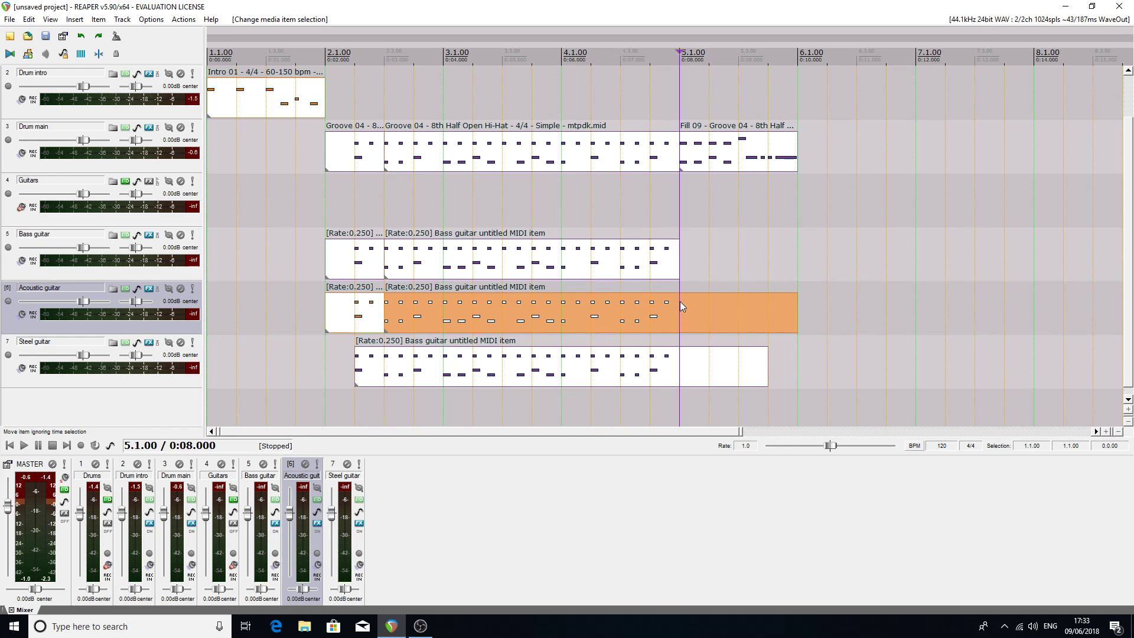
key("s")
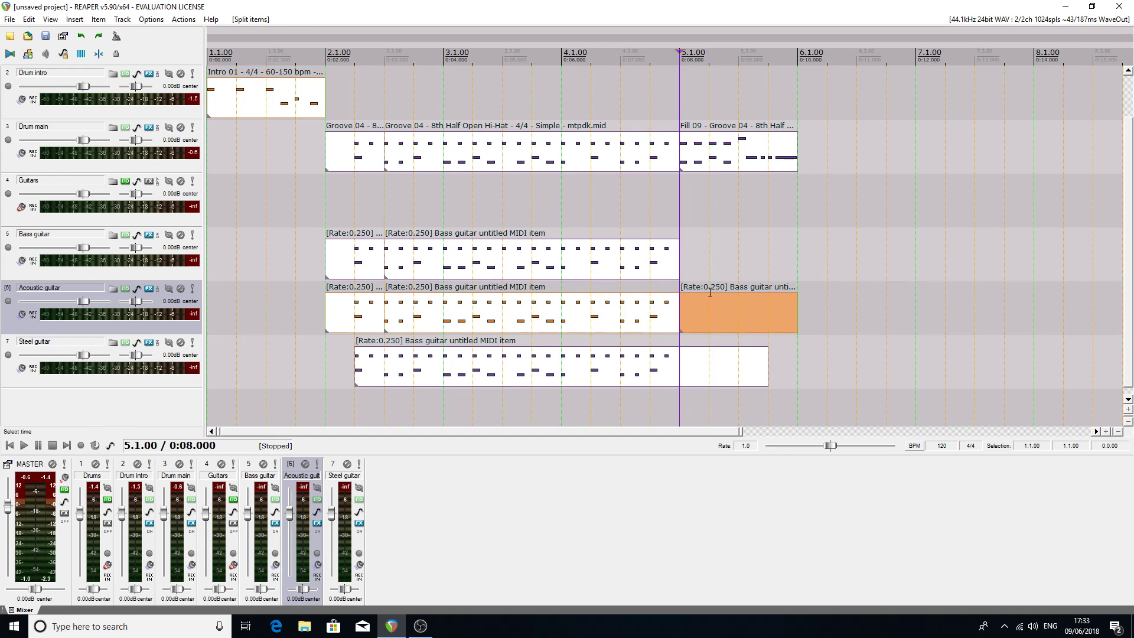
right_click(712, 305)
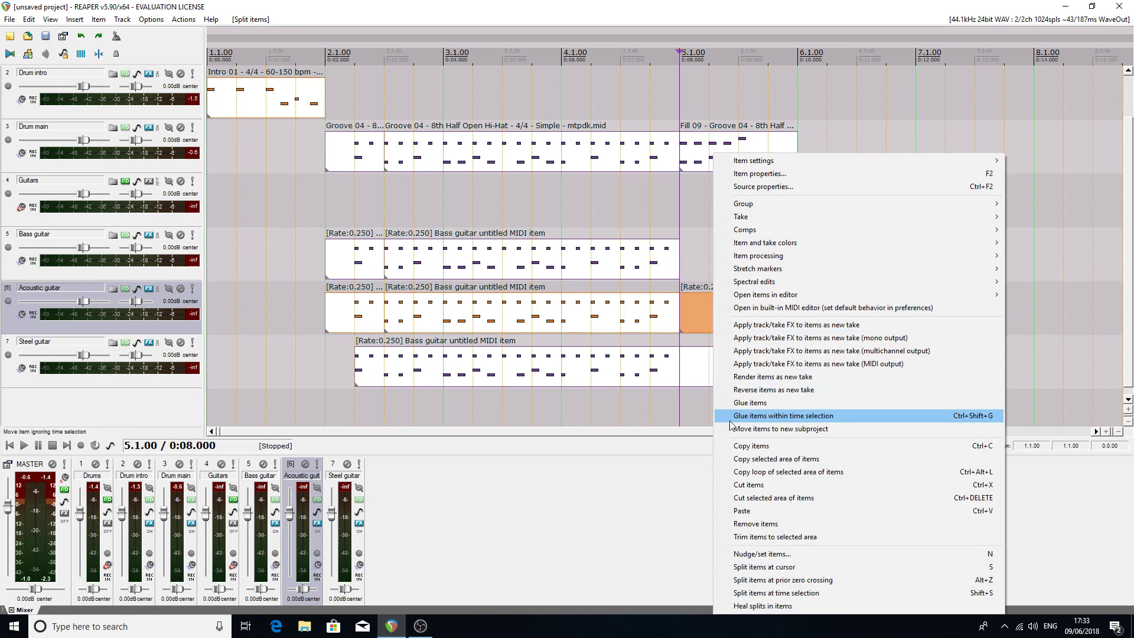
left_click(755, 485)
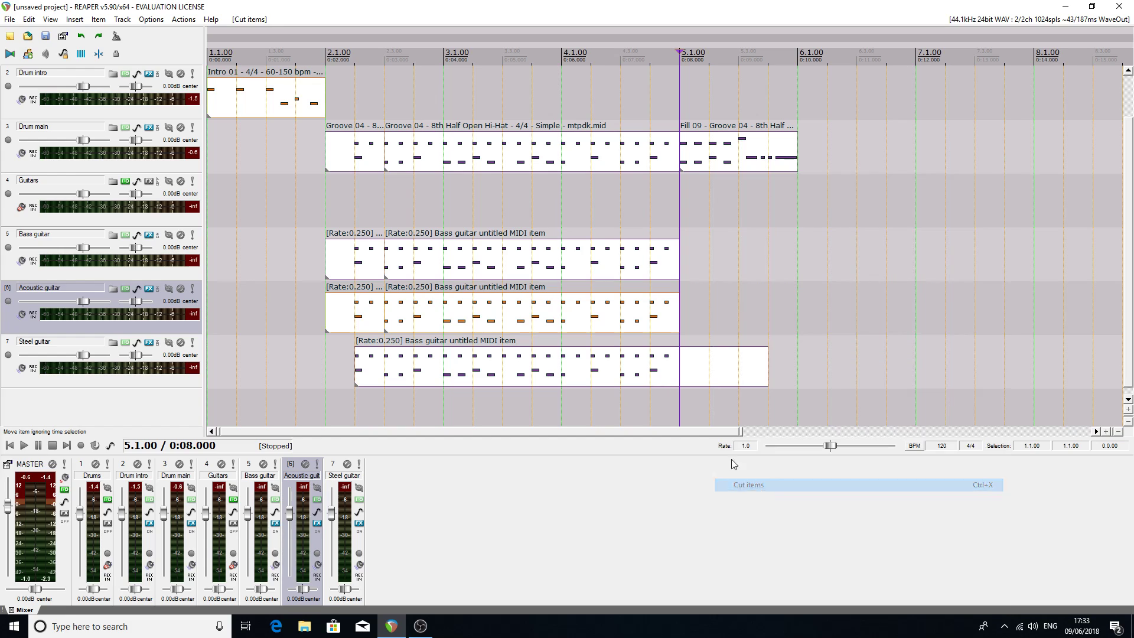
- Split the Steel guitar track's item at 5.1.00 and cut the empty piece after it
left_click(164, 383)
key("s")
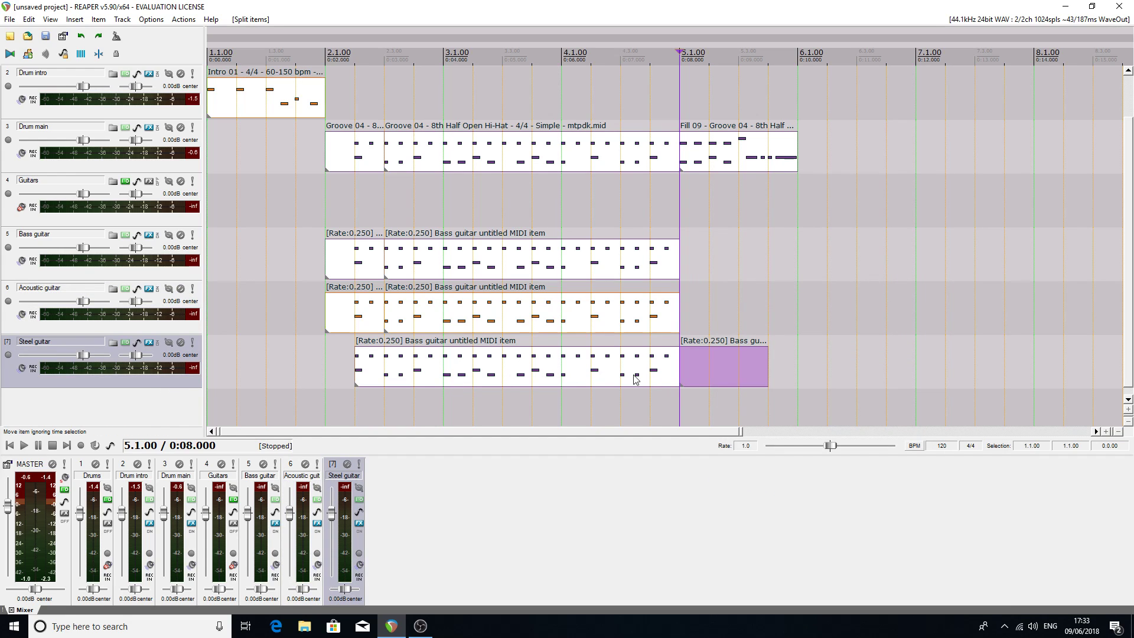
right_click(699, 367)
left_click(756, 485)
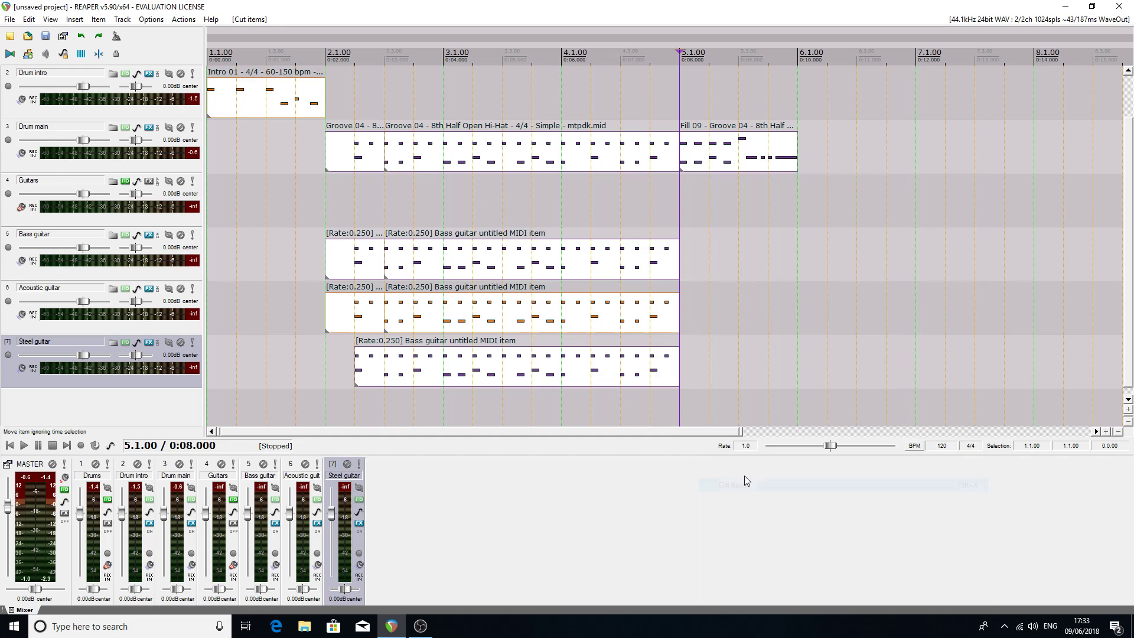
- Play the arrangement from the project start to hear drums and guitars together, and stop playback
left_click(10, 446)
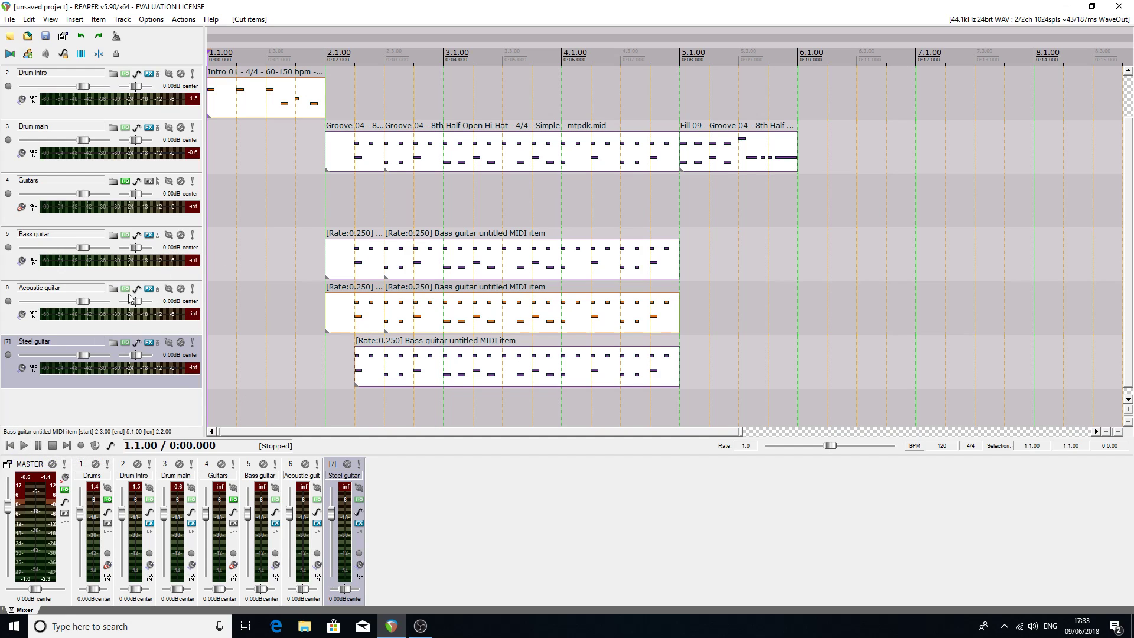
left_click(23, 446)
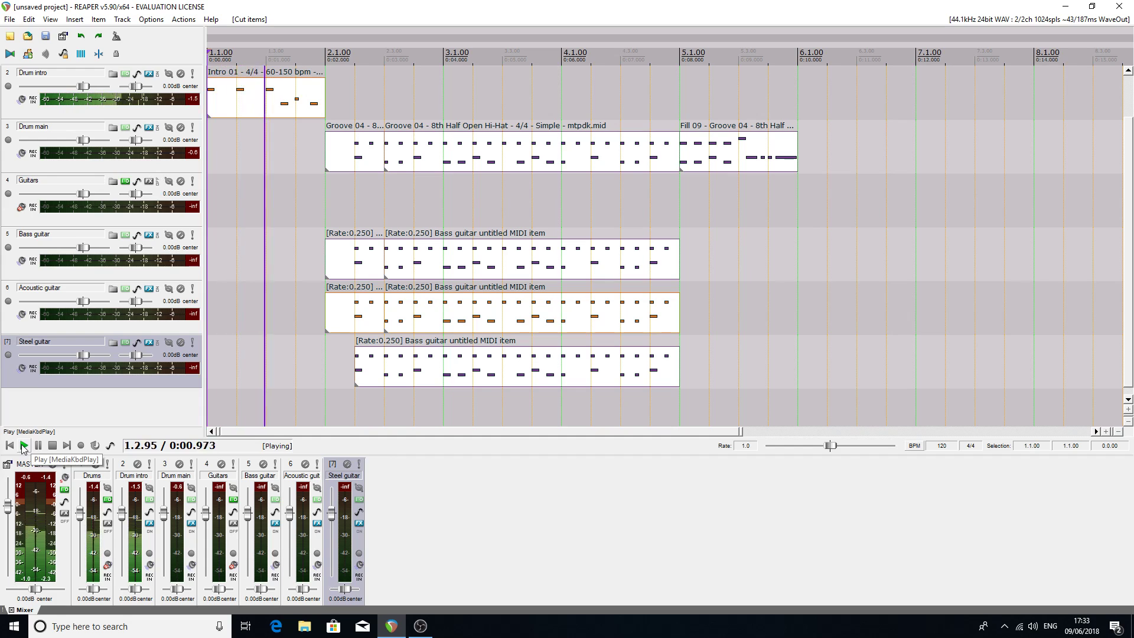
left_click(52, 446)
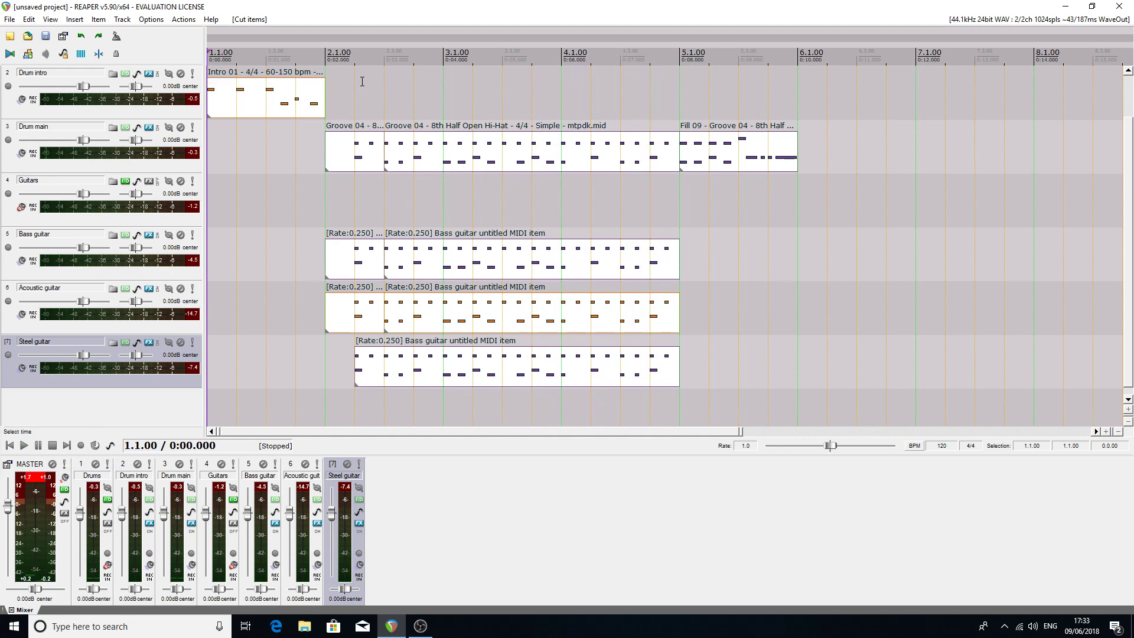
- Split the Drum main, Bass guitar and Acoustic guitar items at 2.2.00 and cut the empty first piece on Drum main
left_click(355, 54)
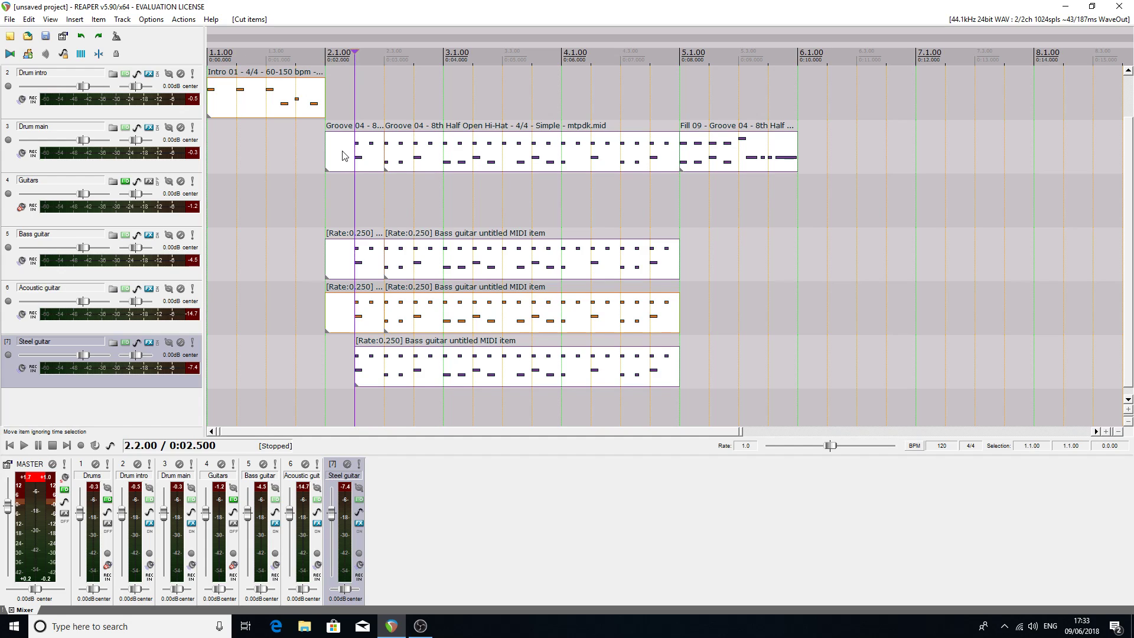
key("s")
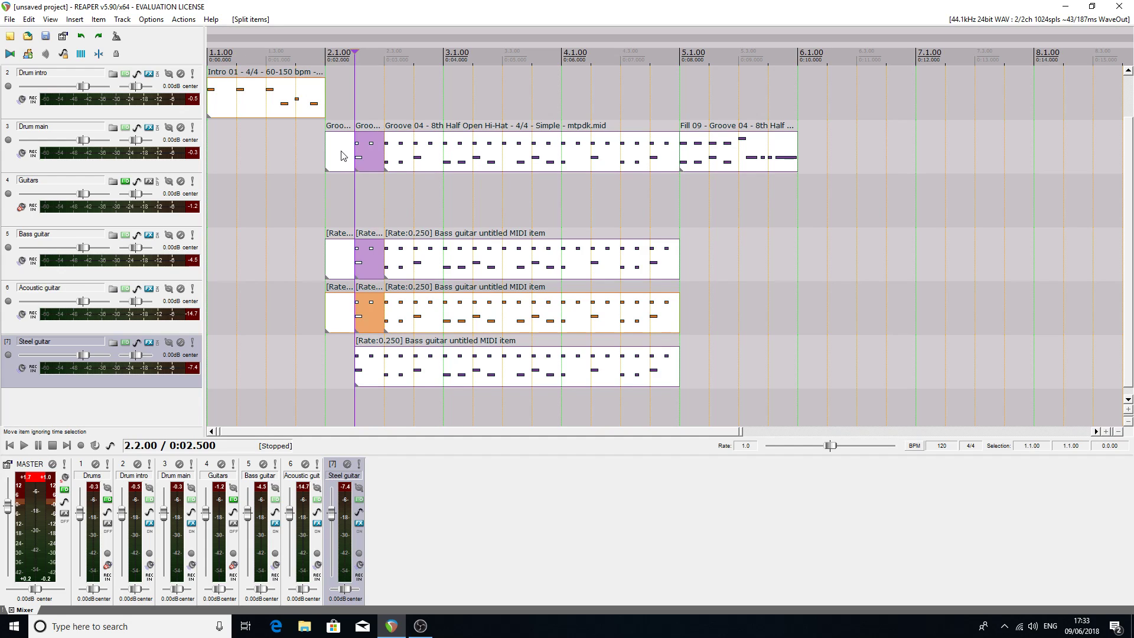
left_click(341, 155)
right_click(341, 154)
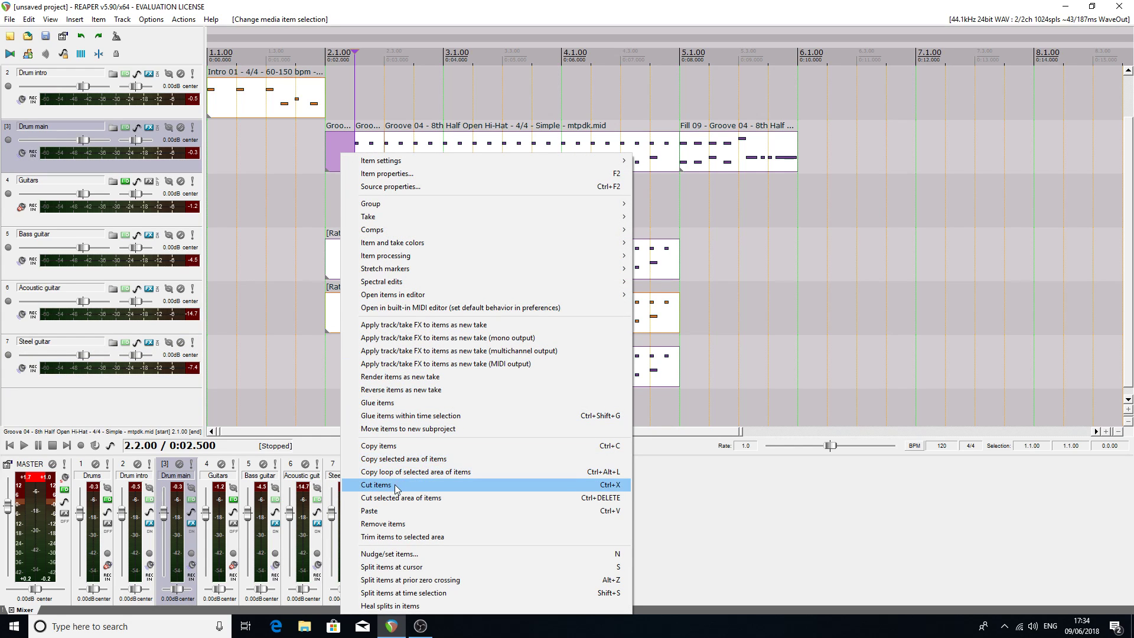
left_click(378, 484)
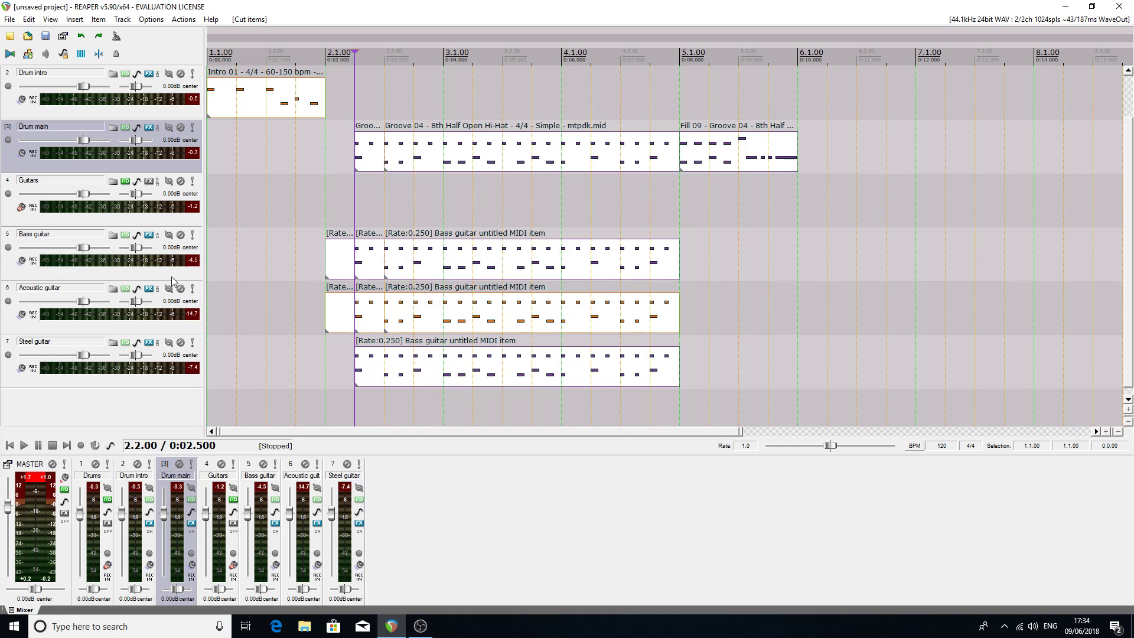
- Cut the empty pieces between 2.1.00 and 2.2.00 from the Bass guitar and Acoustic guitar tracks
left_click(340, 266)
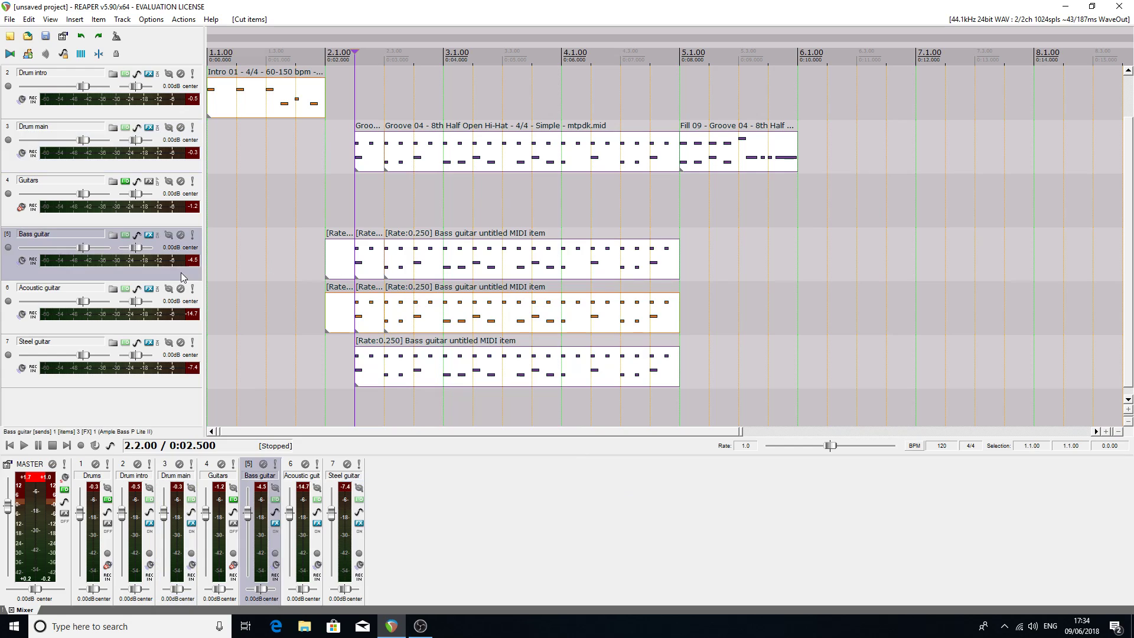
left_click(336, 267)
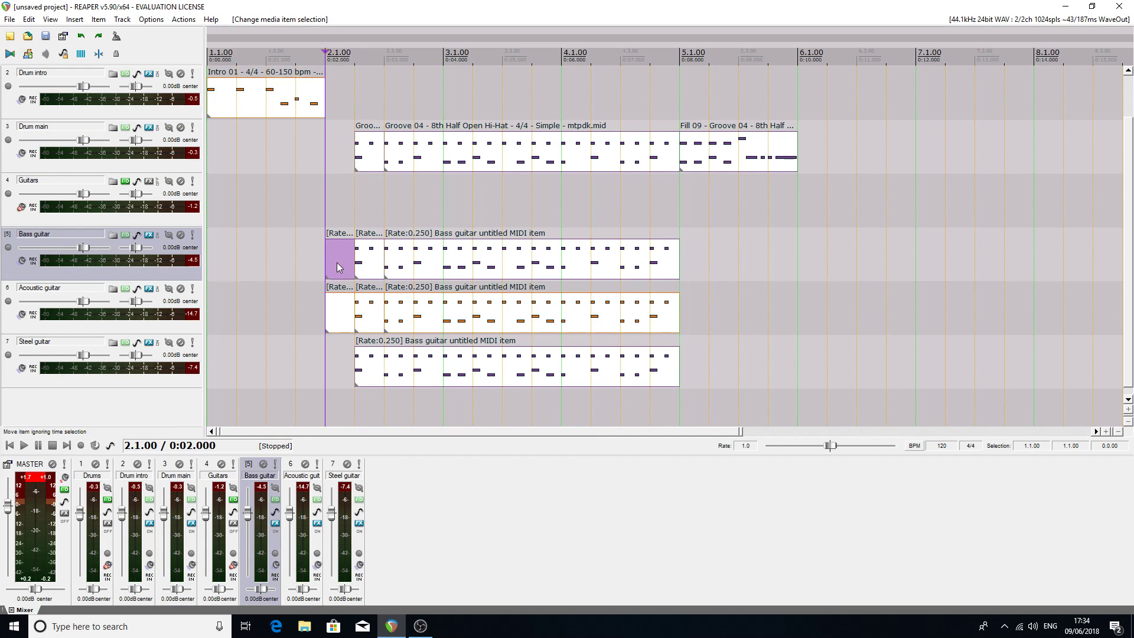
left_click(372, 266)
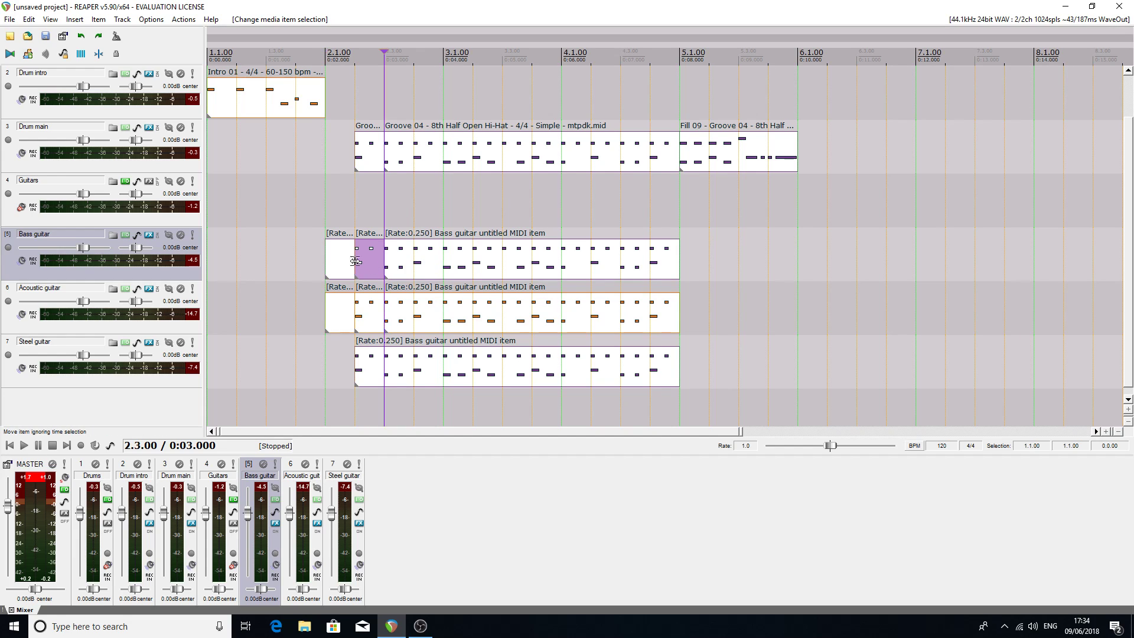
left_click(338, 266)
right_click(337, 266)
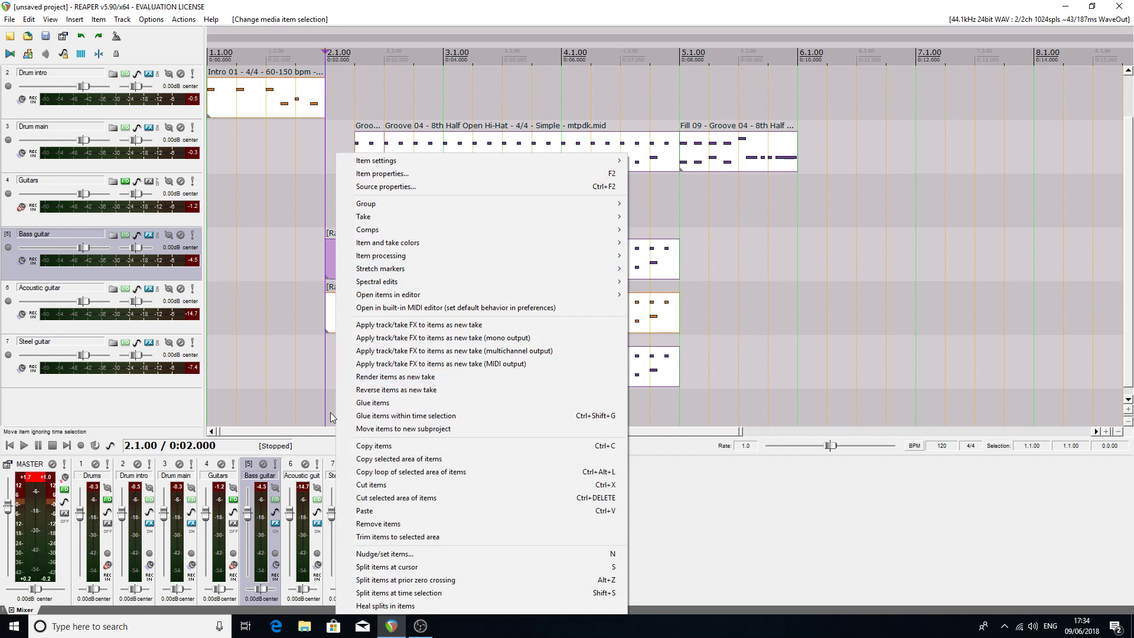
left_click(378, 491)
left_click(345, 312)
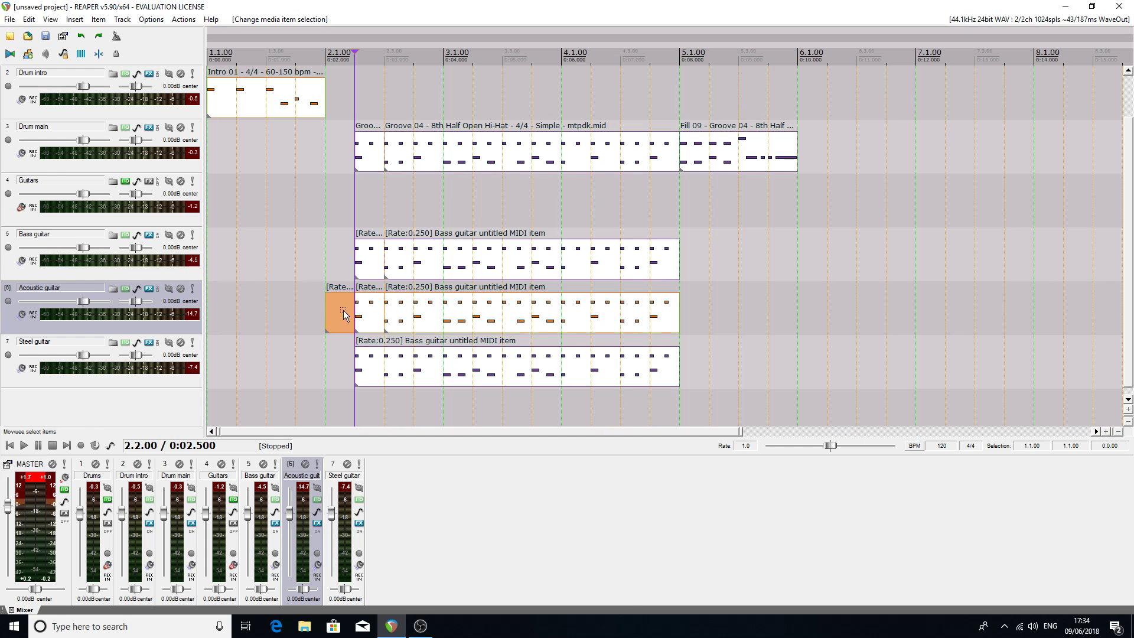
right_click(343, 311)
left_click(378, 485)
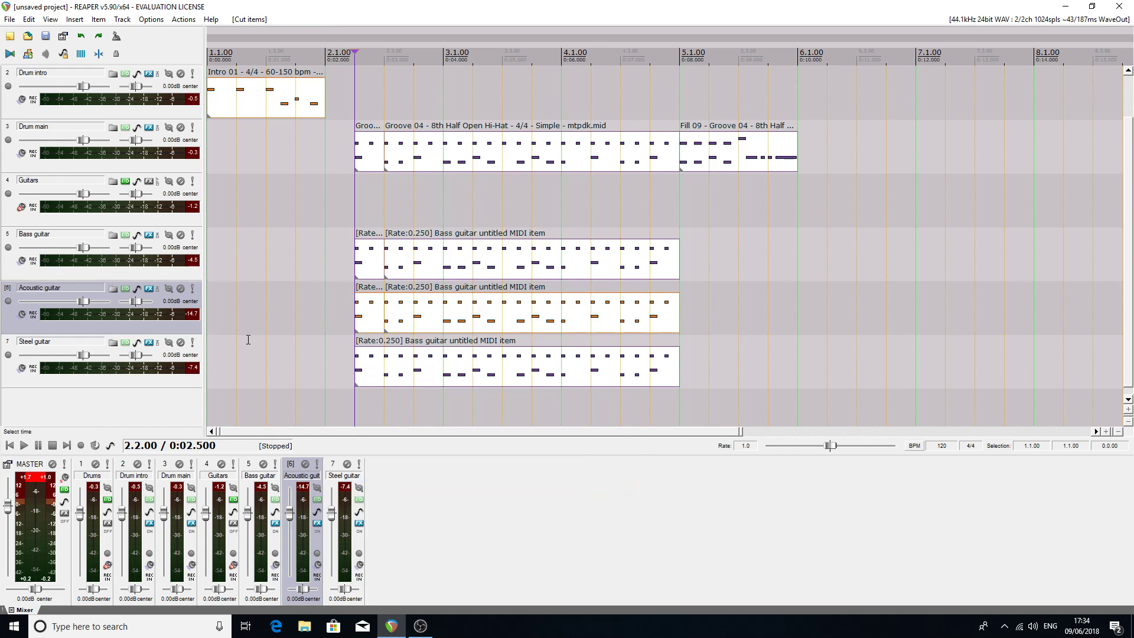
left_click(148, 394)
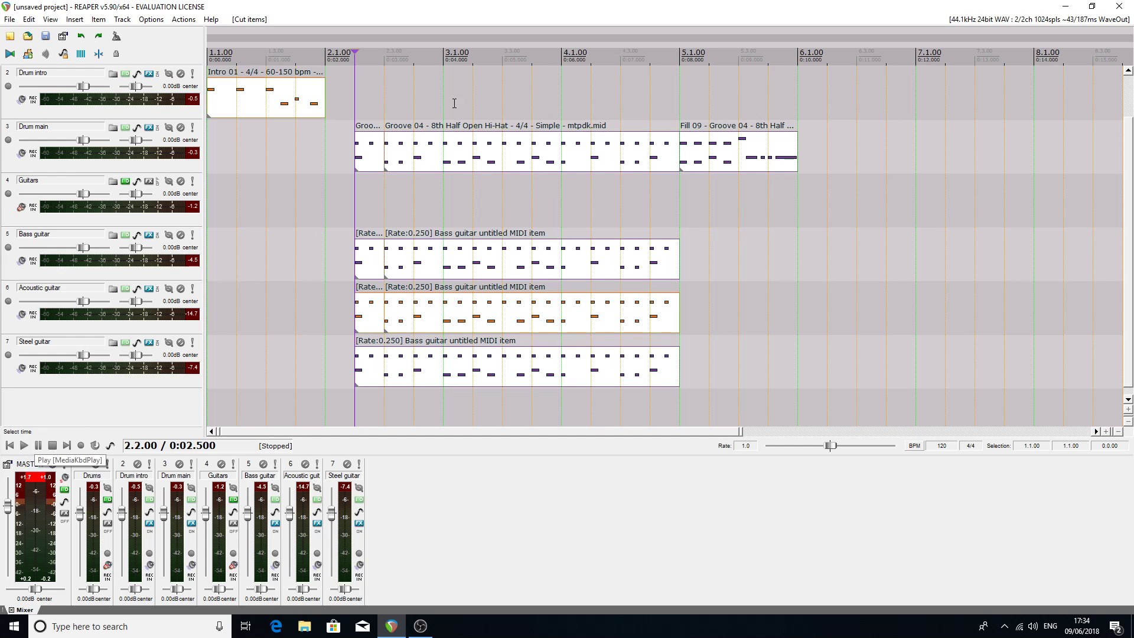
- Move all Drum main, Bass guitar, Acoustic guitar and Steel guitar items one beat earlier so each track's material starts at 2.1.00
left_click_drag(378, 153, 361, 155)
left_click_drag(685, 146, 655, 147)
mouse_move(381, 263)
left_mouse_down()
mouse_move(351, 263)
mouse_move(391, 265)
mouse_move(362, 265)
left_mouse_up()
mouse_move(367, 319)
left_mouse_down()
mouse_move(337, 319)
mouse_move(372, 317)
left_mouse_up()
left_click_drag(373, 378, 357, 377)
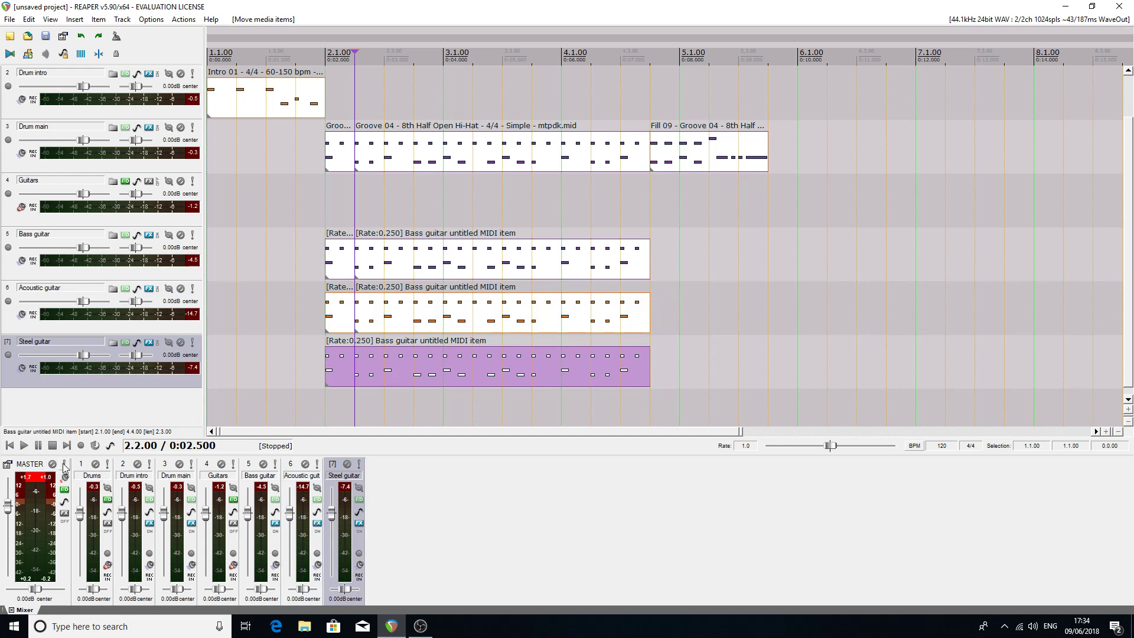
- Play the realigned arrangement from the project start and stop playback
left_click(10, 445)
left_click(23, 446)
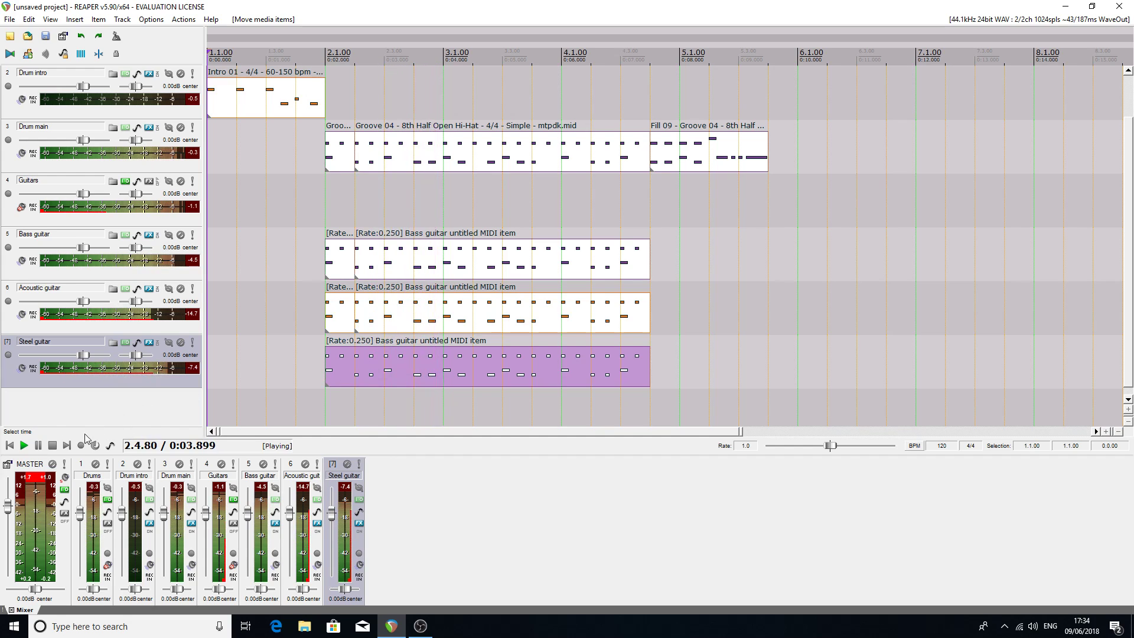
left_click(52, 445)
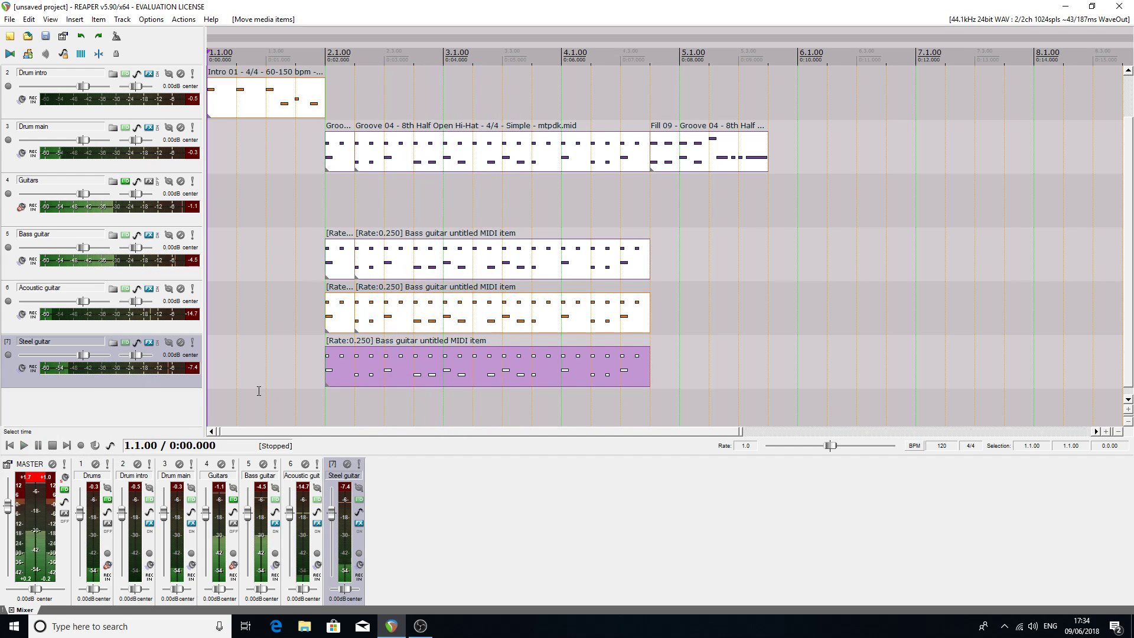
- Audition the arrangement with the Guitars group track muted, and unmute the track
left_click(182, 183)
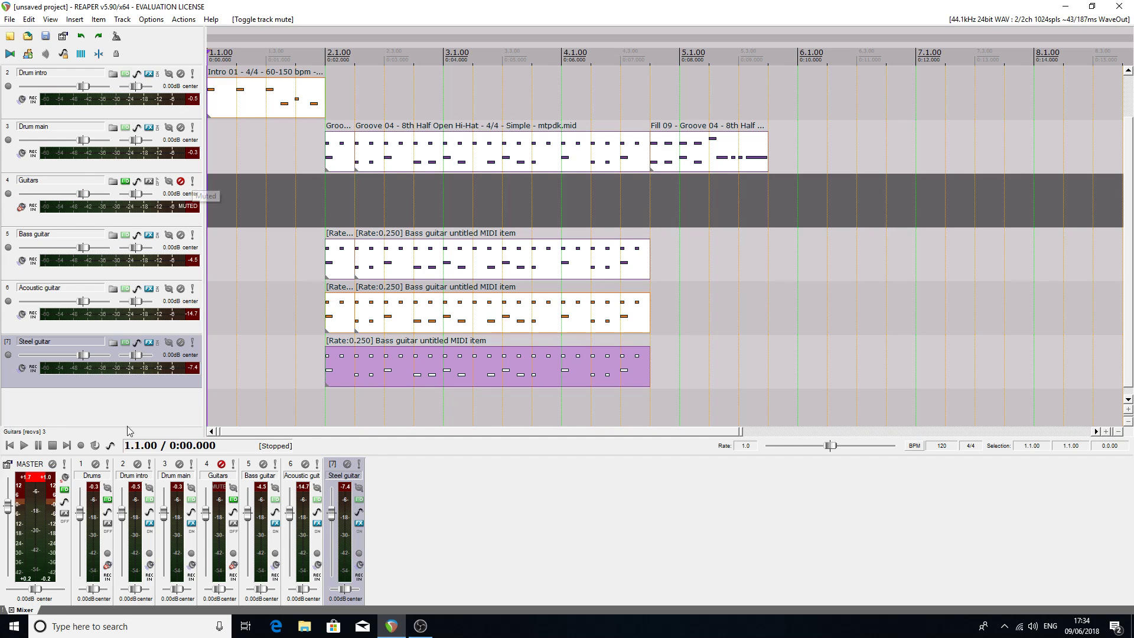
left_click(23, 446)
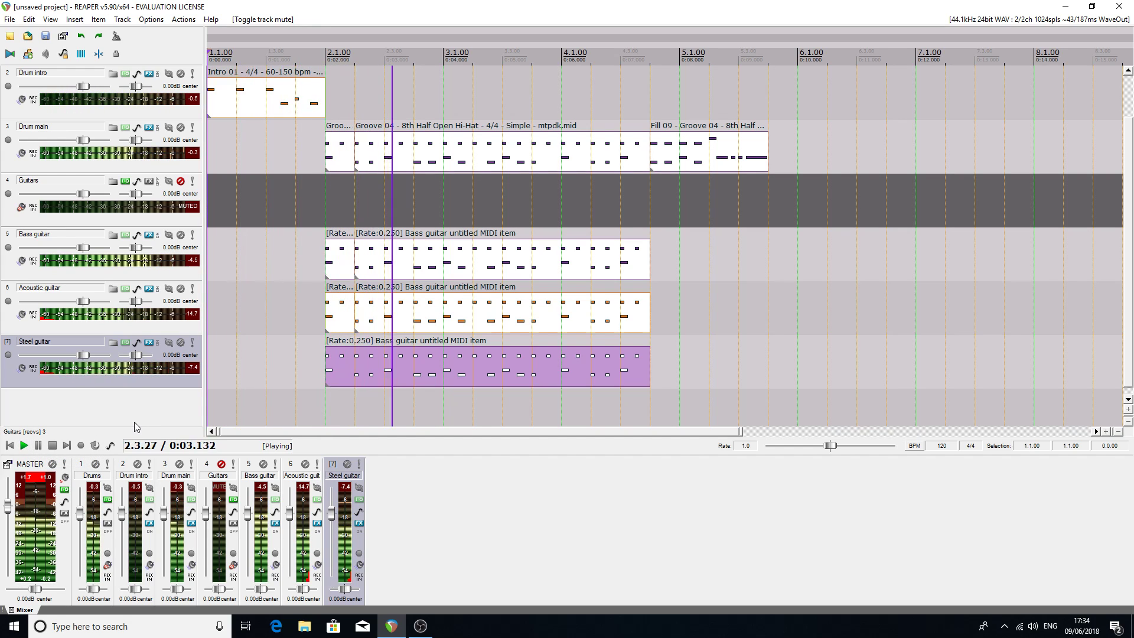
left_click(54, 447)
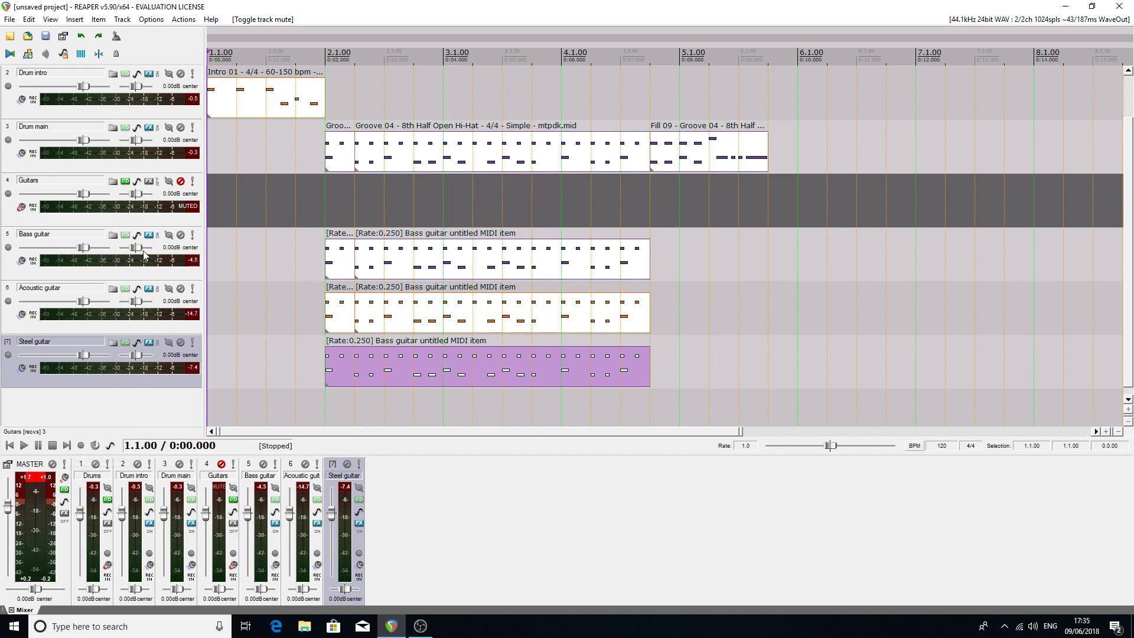
left_click(181, 181)
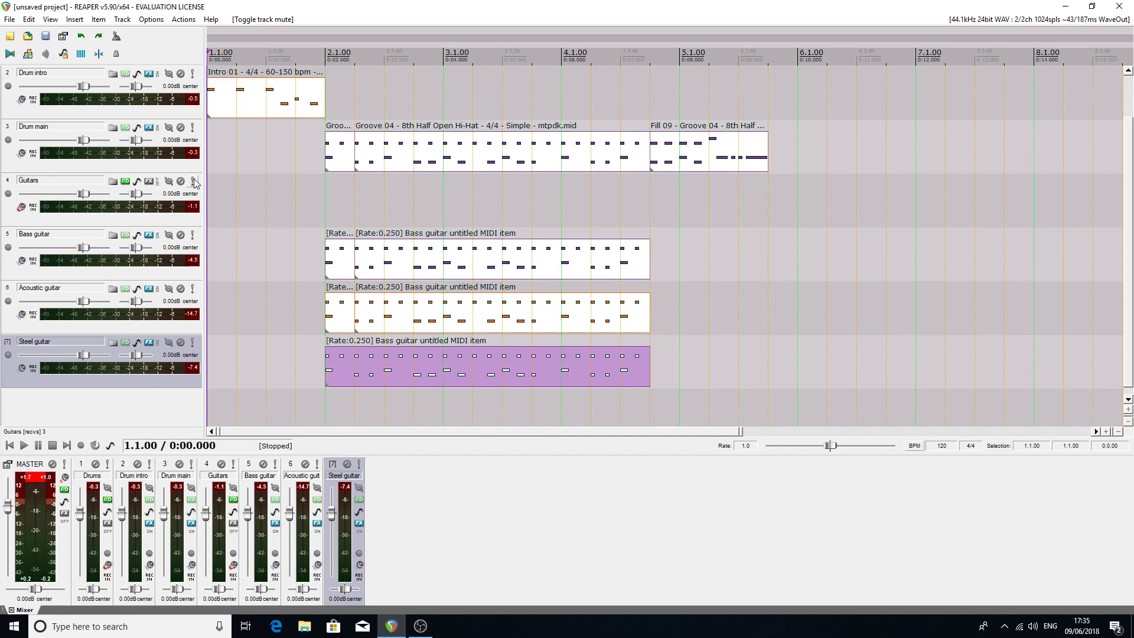
- Audition the Guitars group track in solo, and turn its solo off
left_click(192, 182)
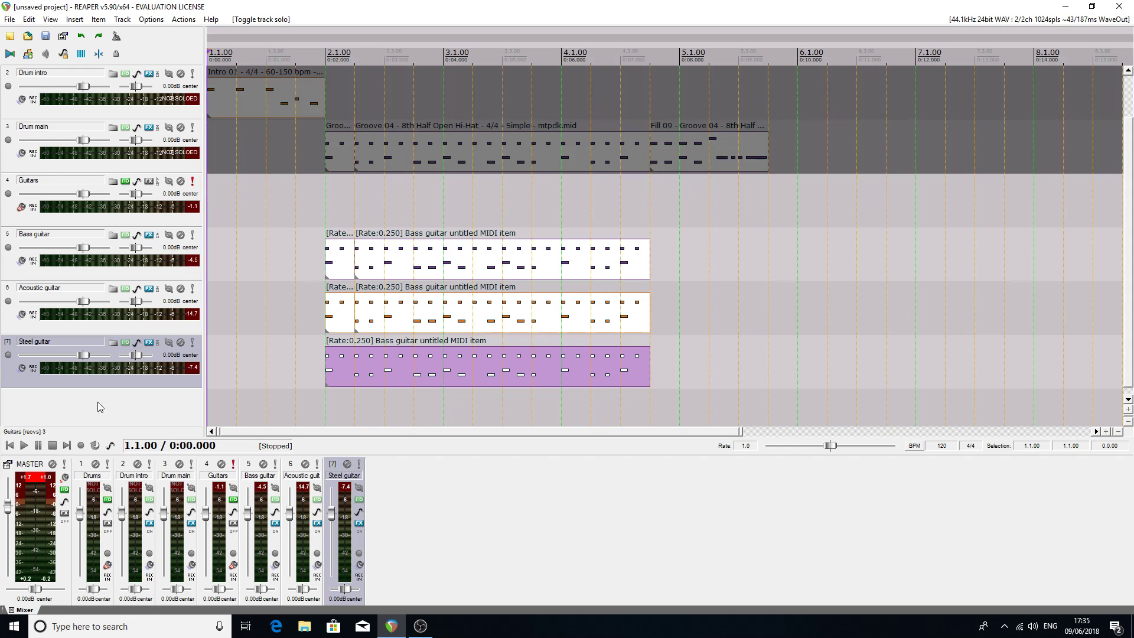
left_click(23, 446)
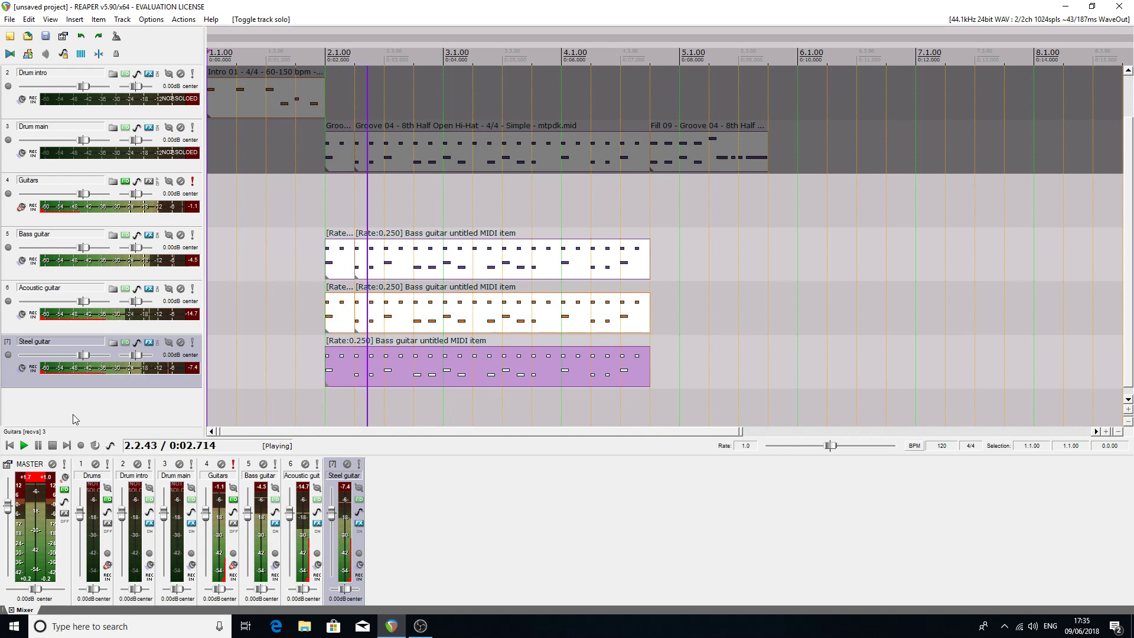
left_click(52, 446)
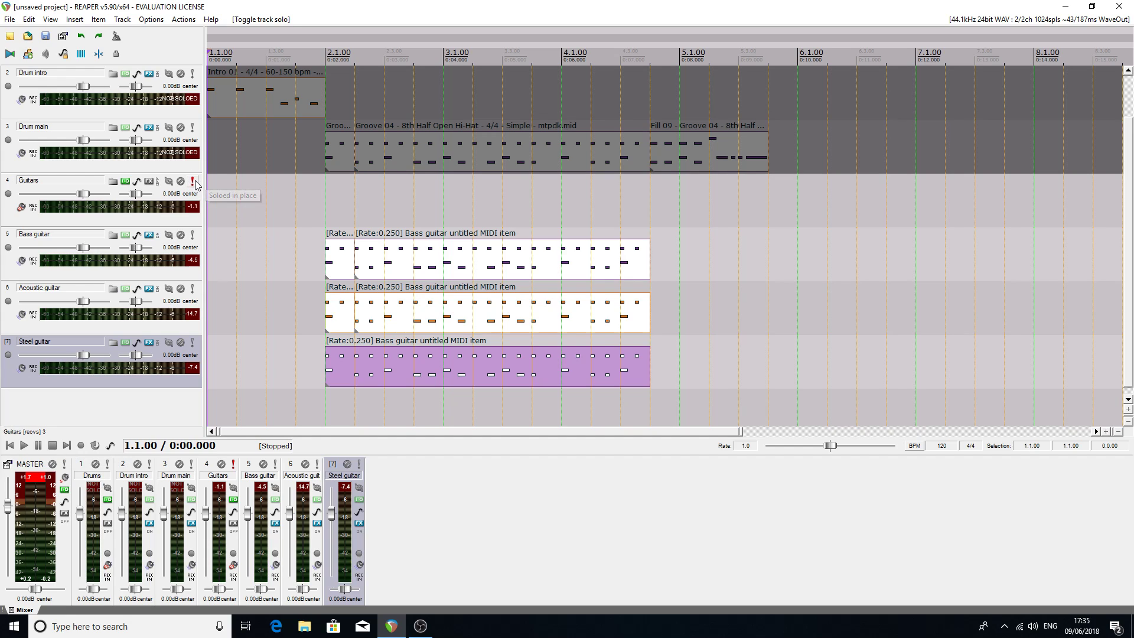
left_click(193, 182)
left_click(126, 396)
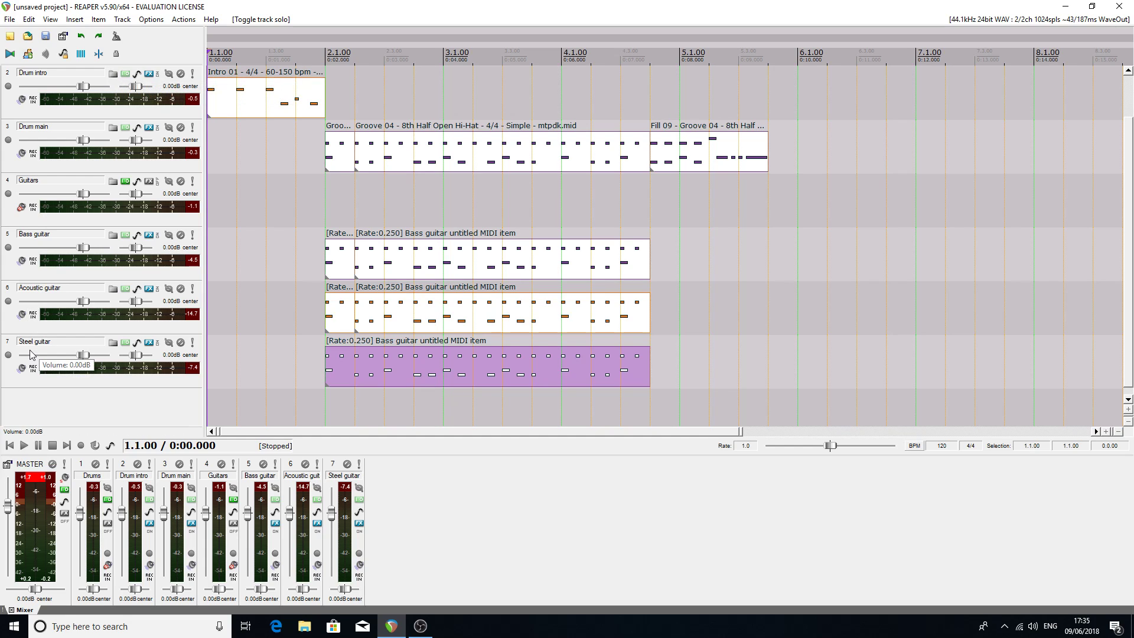
- Make the Drums track a folder and set Drum main as the last track in it
scroll(82, 156, "up", 1)
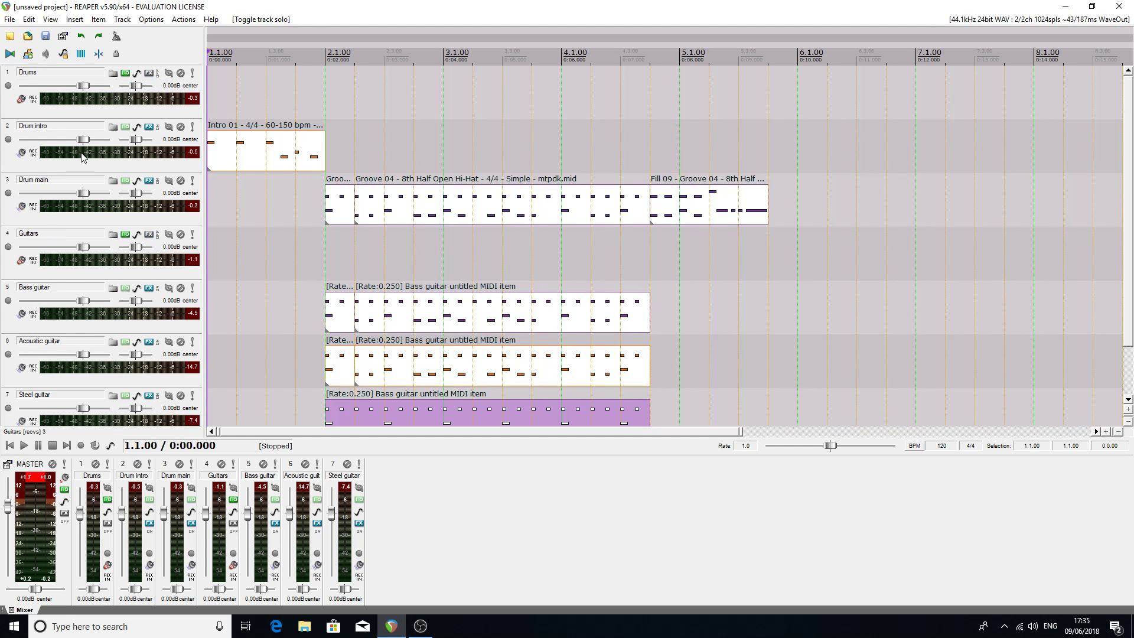
left_click(113, 73)
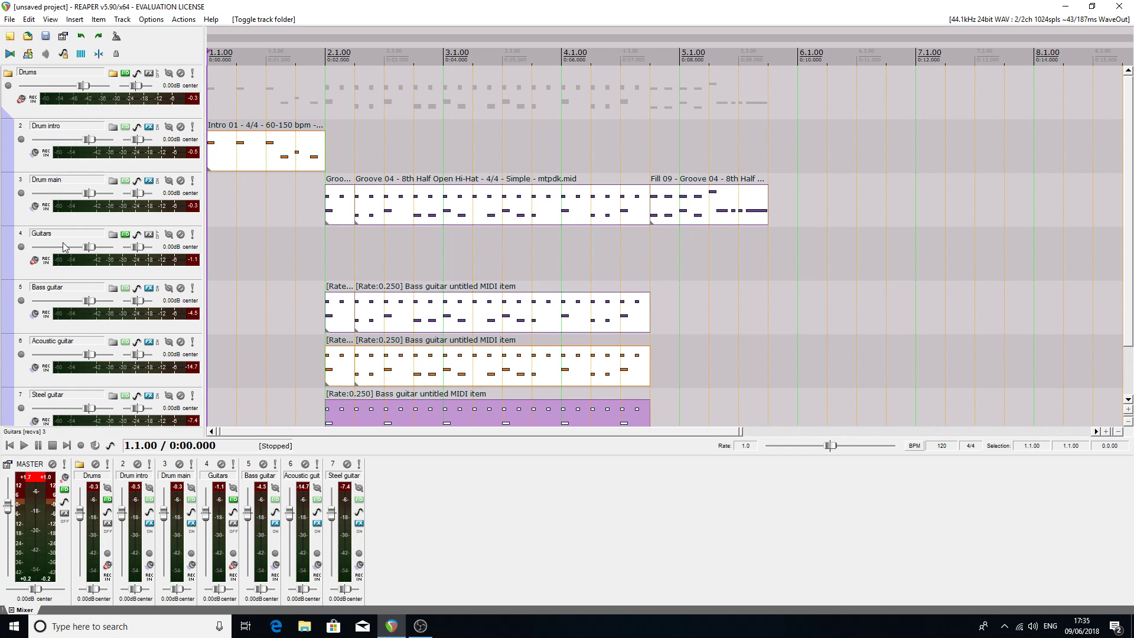
left_click(114, 181)
left_click(114, 180)
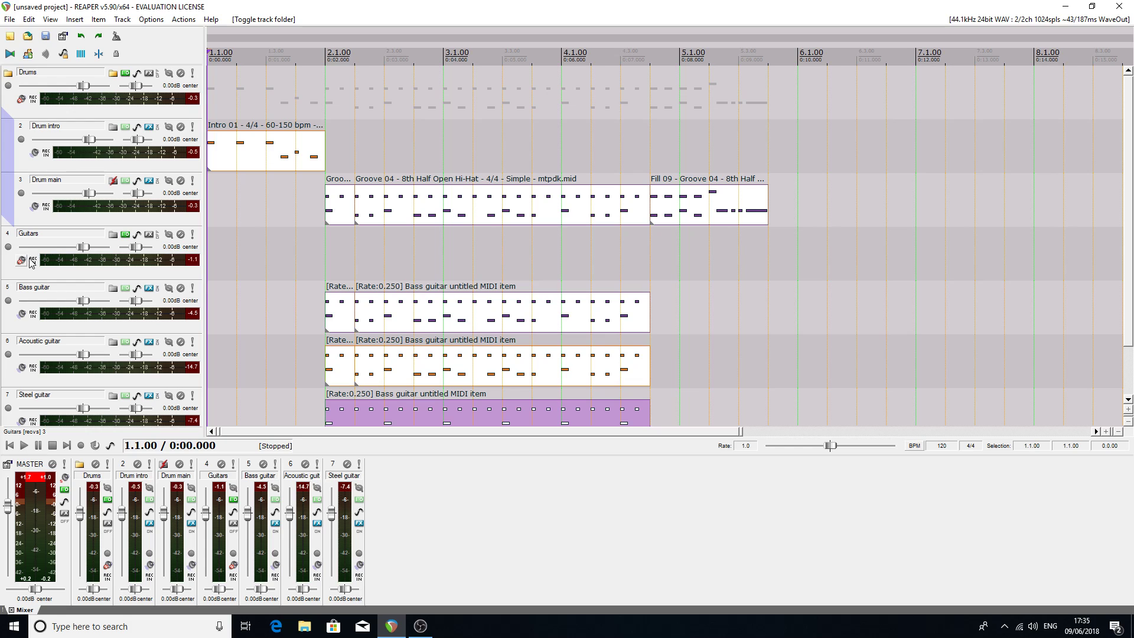
- Make the Guitars track a folder containing the Bass, Acoustic and Steel guitar tracks
left_click(114, 235)
scroll(230, 305, "down", 3)
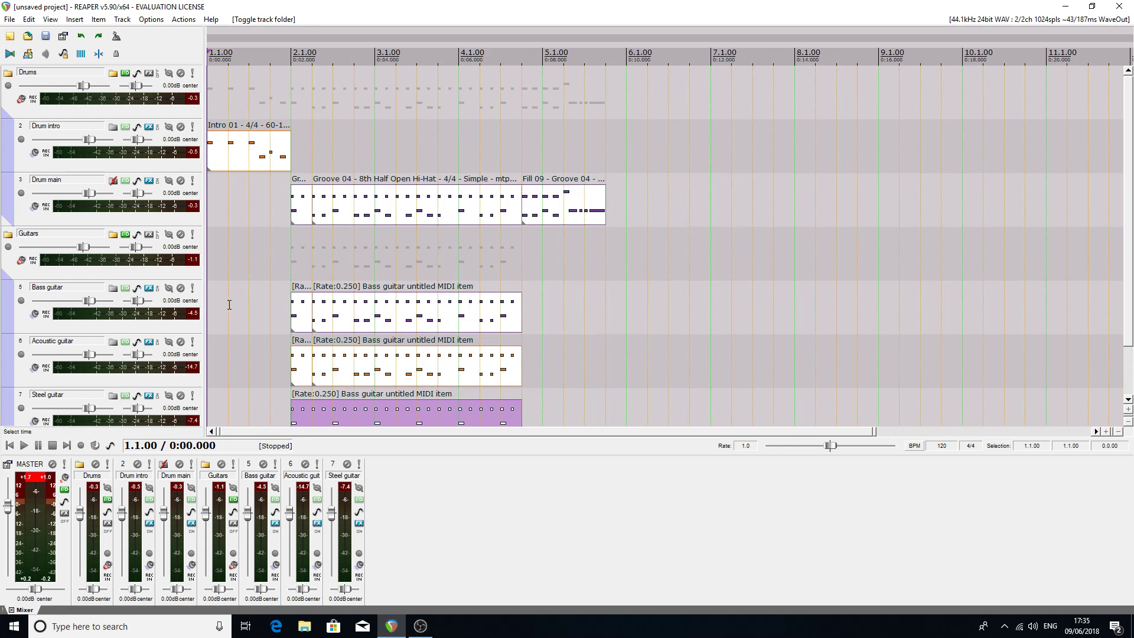
scroll(230, 306, "up", 5)
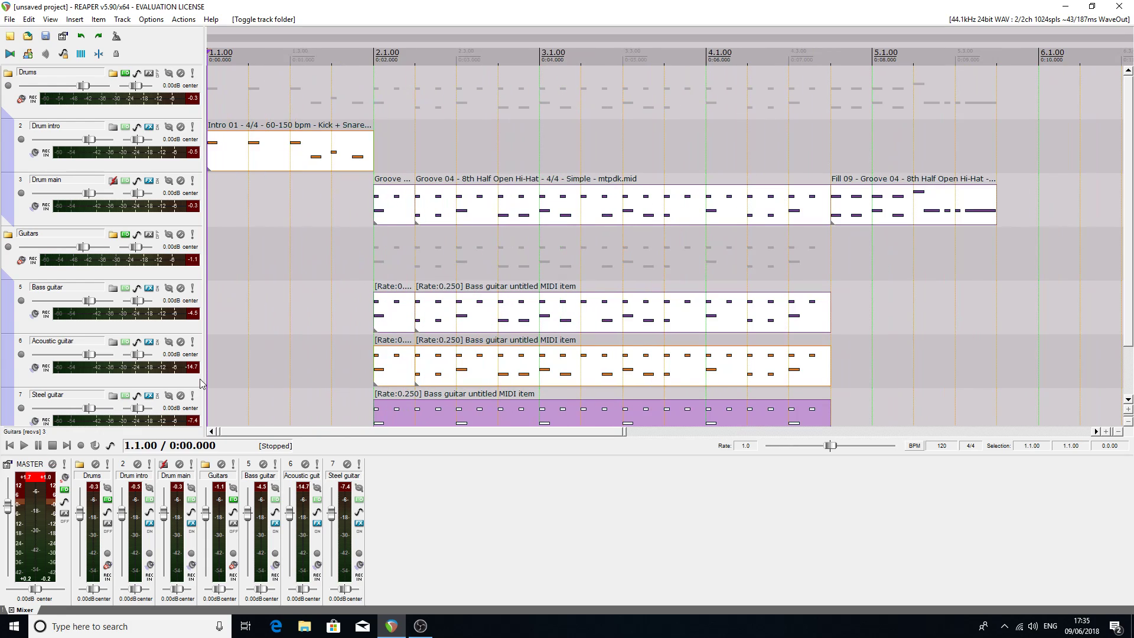
scroll(102, 404, "down", 1)
- Undock the transport from the main window
right_click(420, 447)
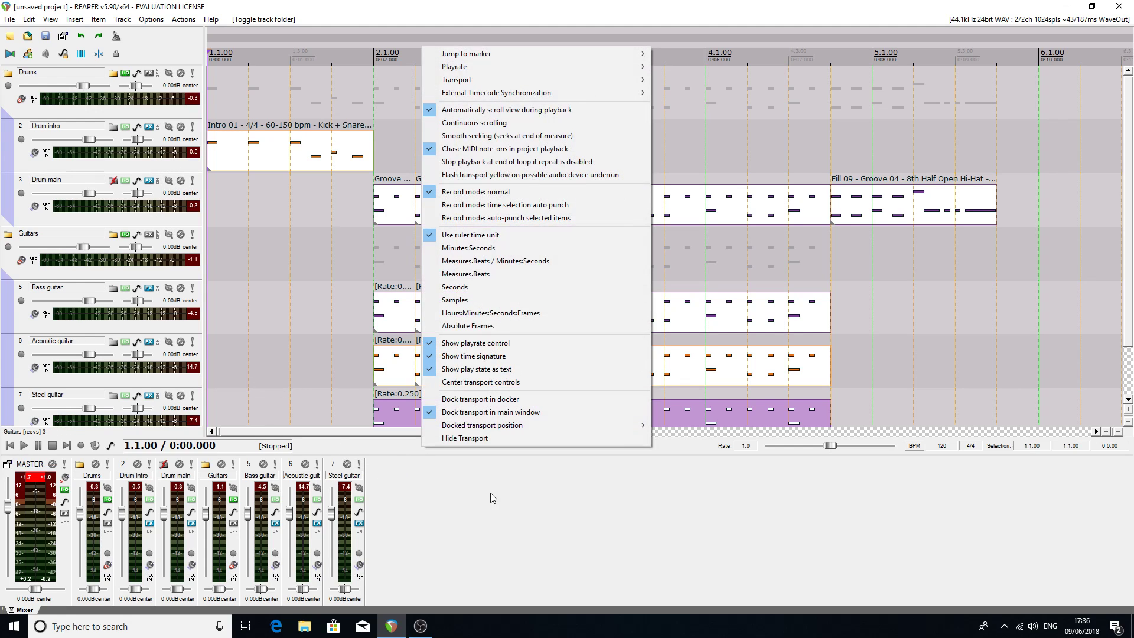
left_click(467, 413)
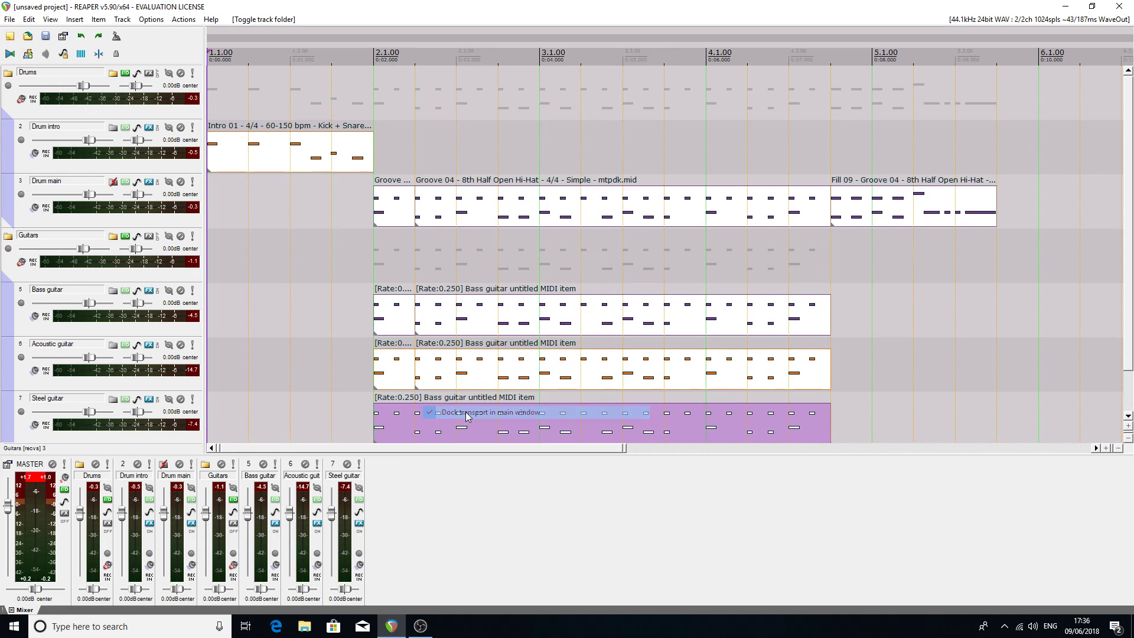
right_click(474, 464)
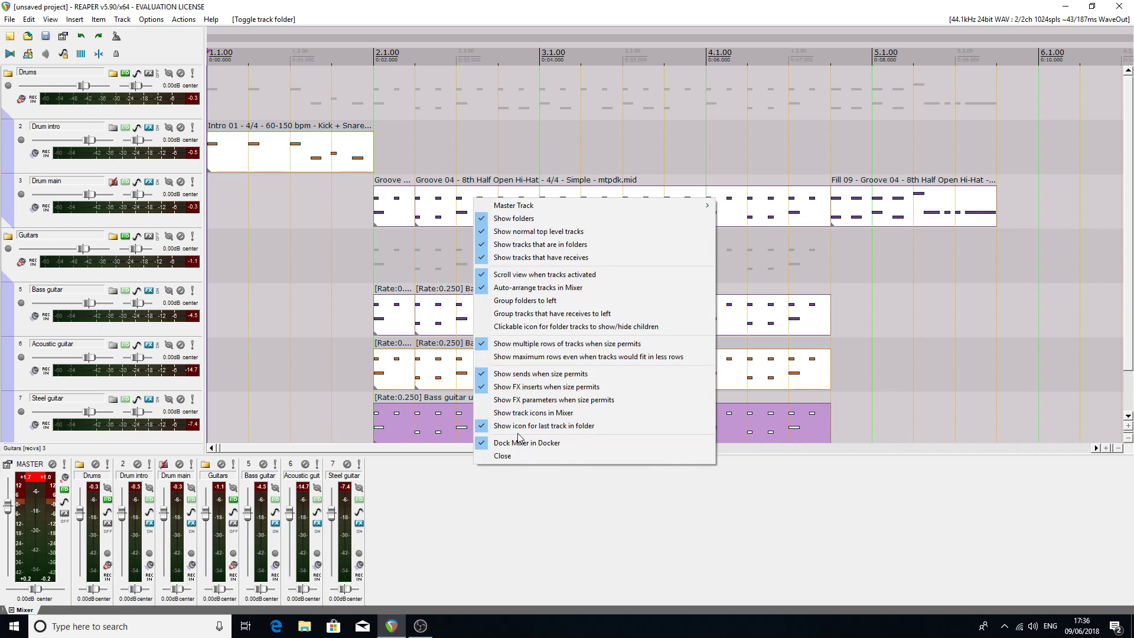
left_click(433, 469)
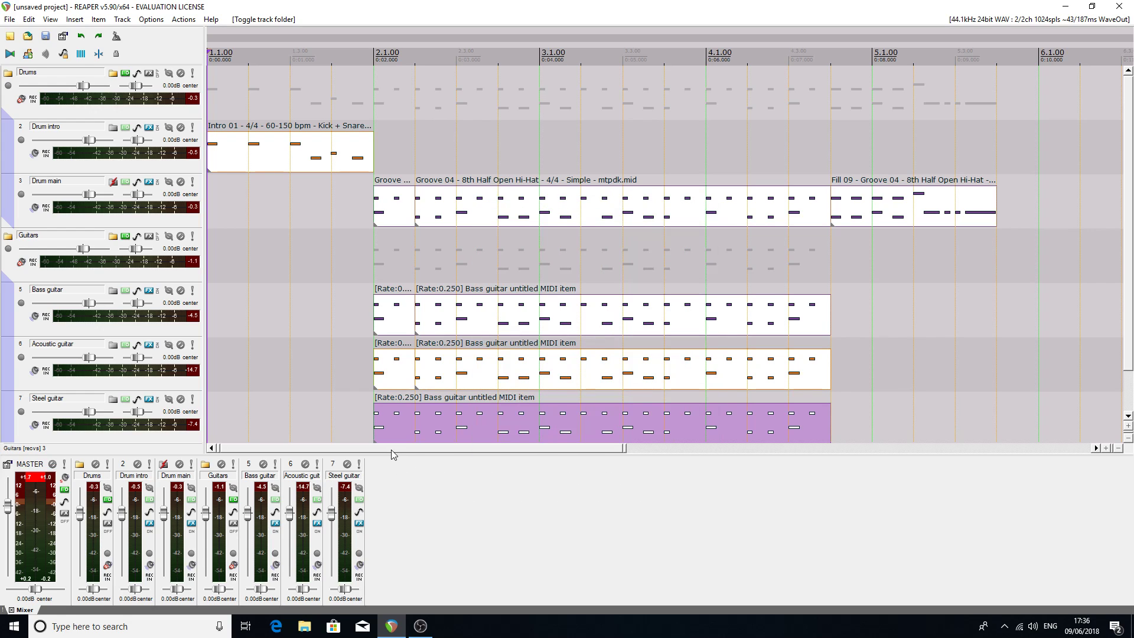
right_click(333, 418)
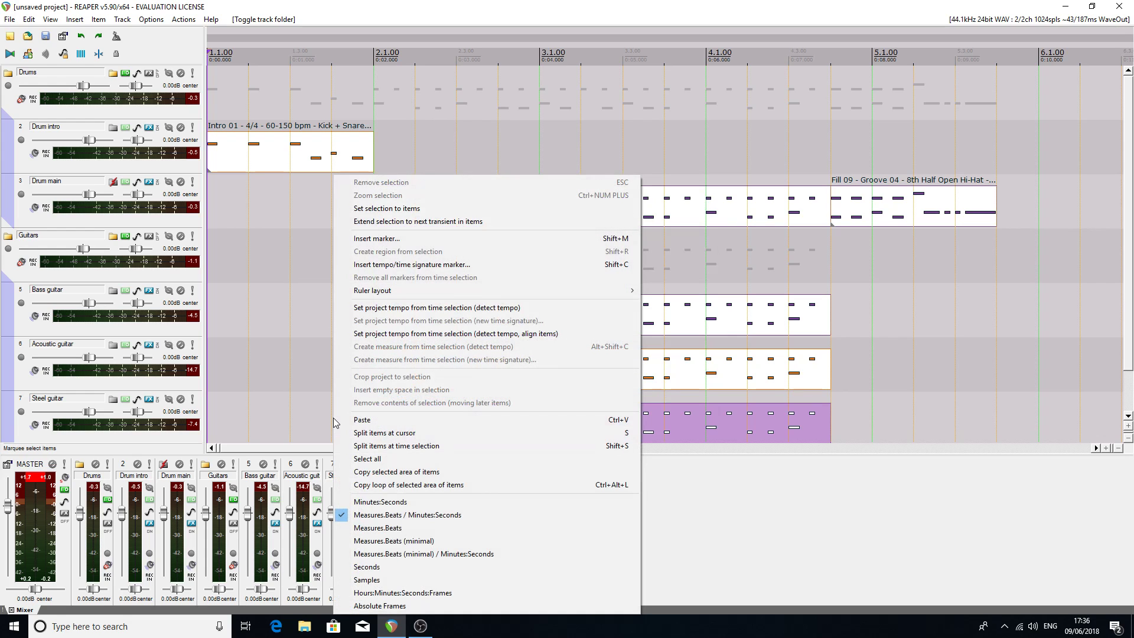
left_click(725, 493)
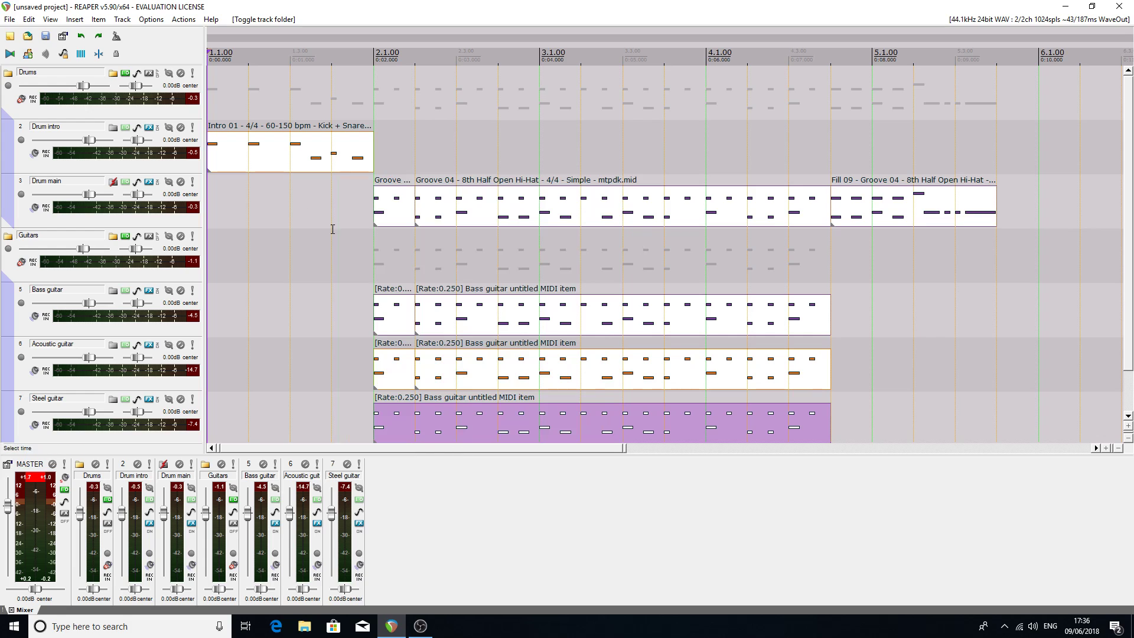
- Toggle the transport's visibility until its floating window is shown over the arrangement
left_click(50, 20)
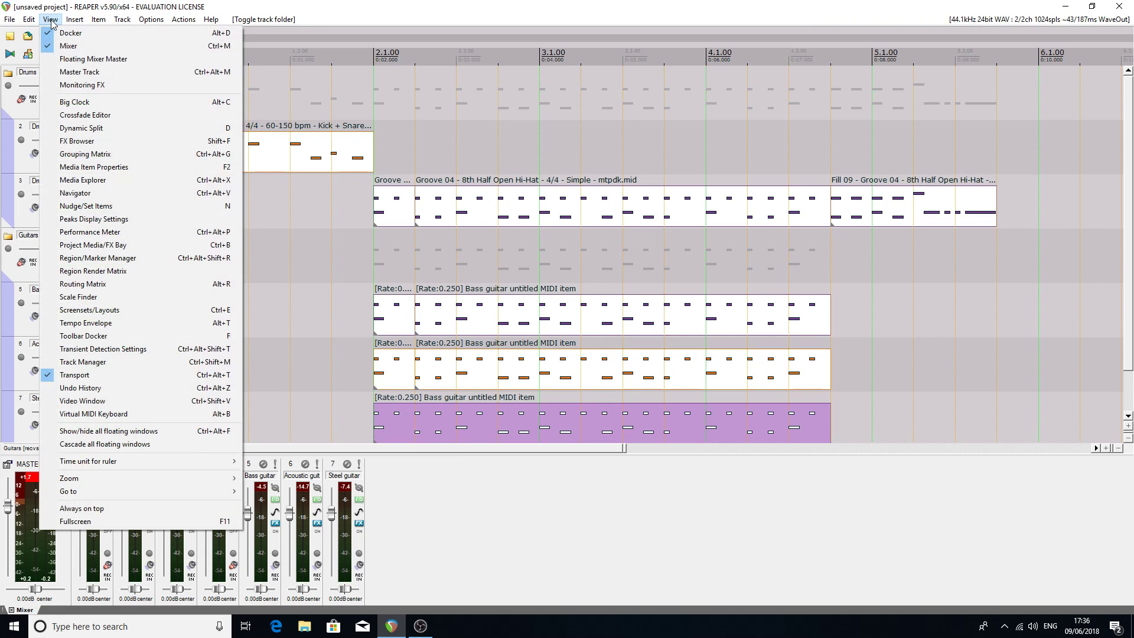
left_click(193, 375)
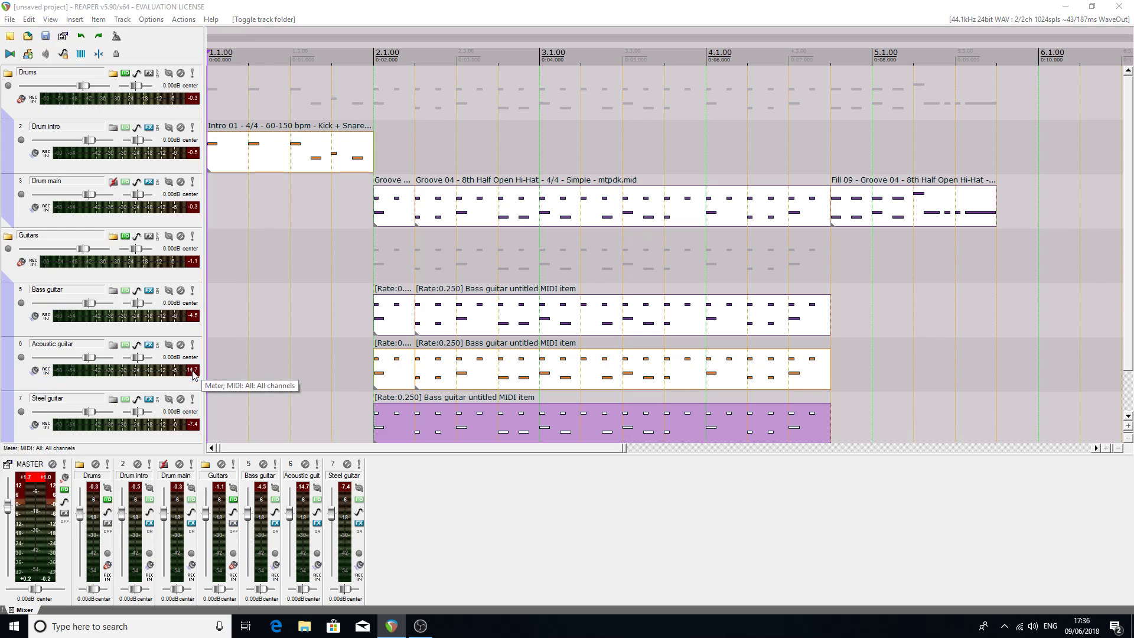
left_click(50, 19)
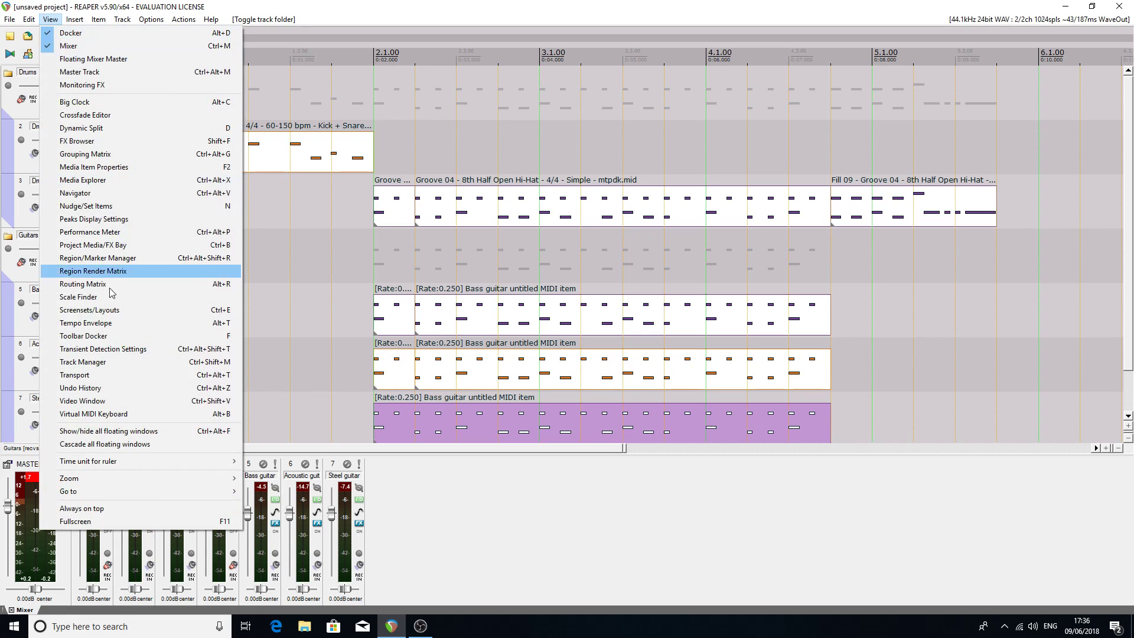
left_click(124, 375)
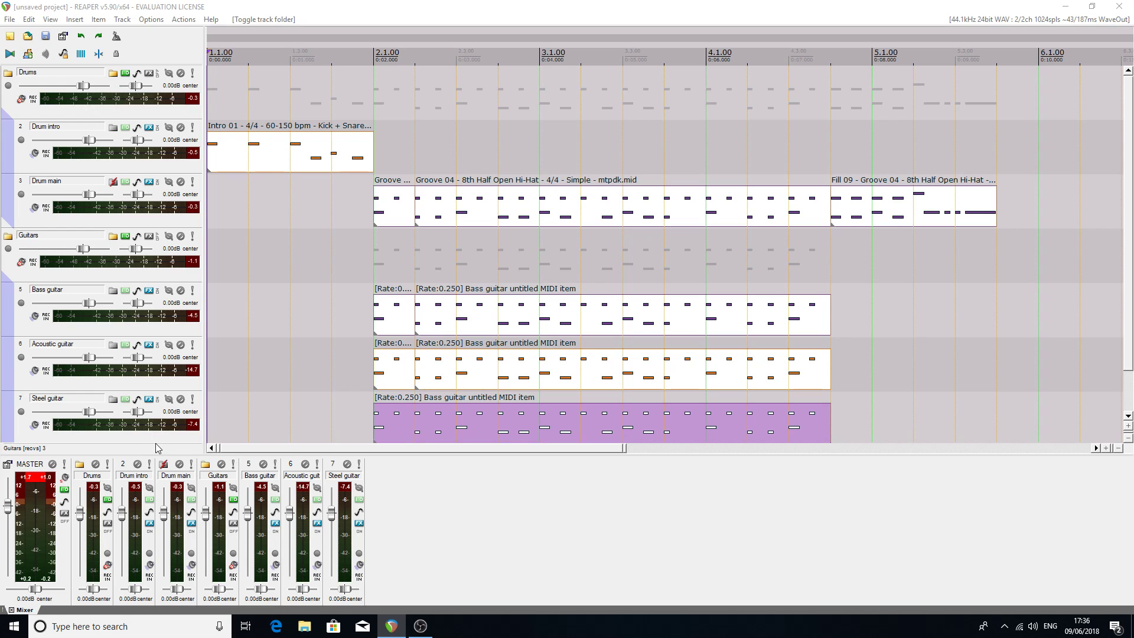
left_click_drag(152, 455, 152, 454)
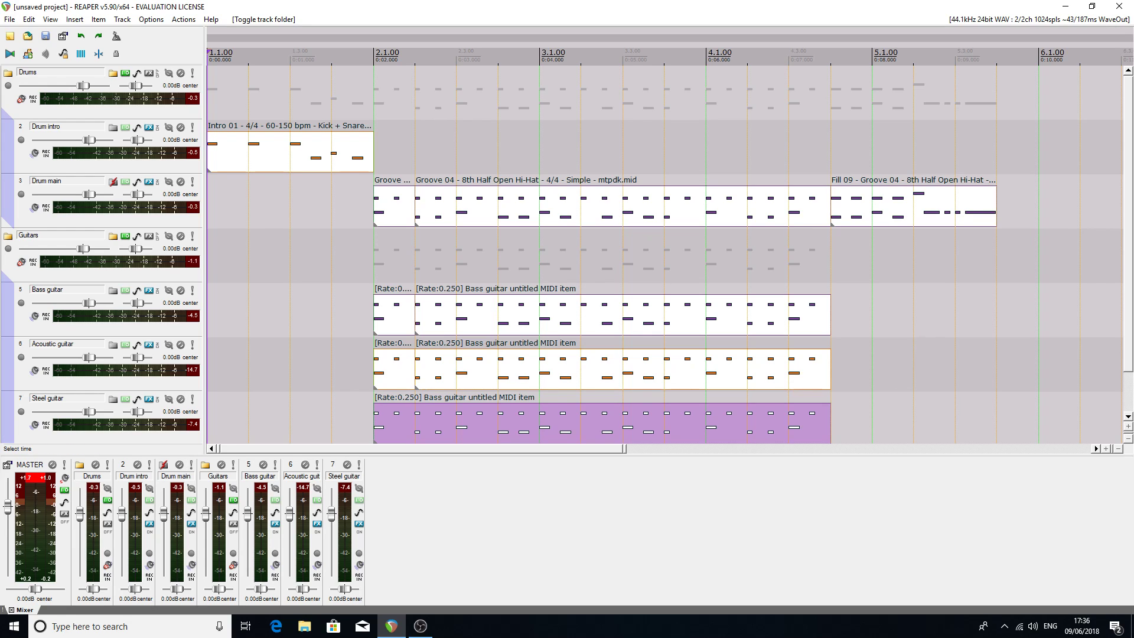
key("ctrl+alt+t")
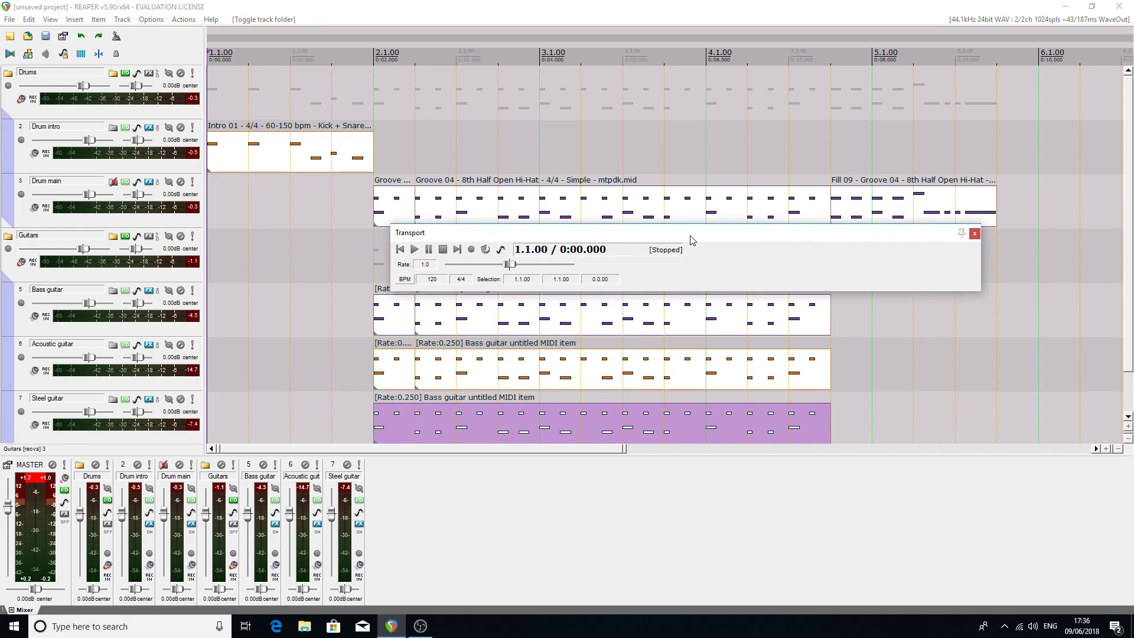
- Dock the transport in the docker and bring the mixer back to the front
right_click(693, 243)
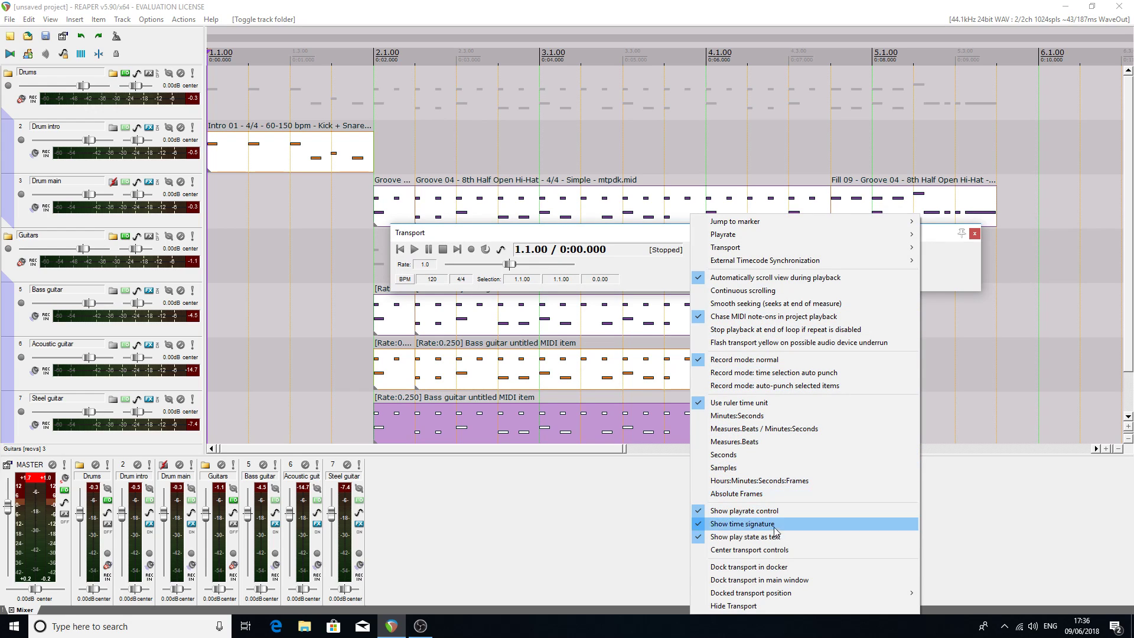
left_click(759, 568)
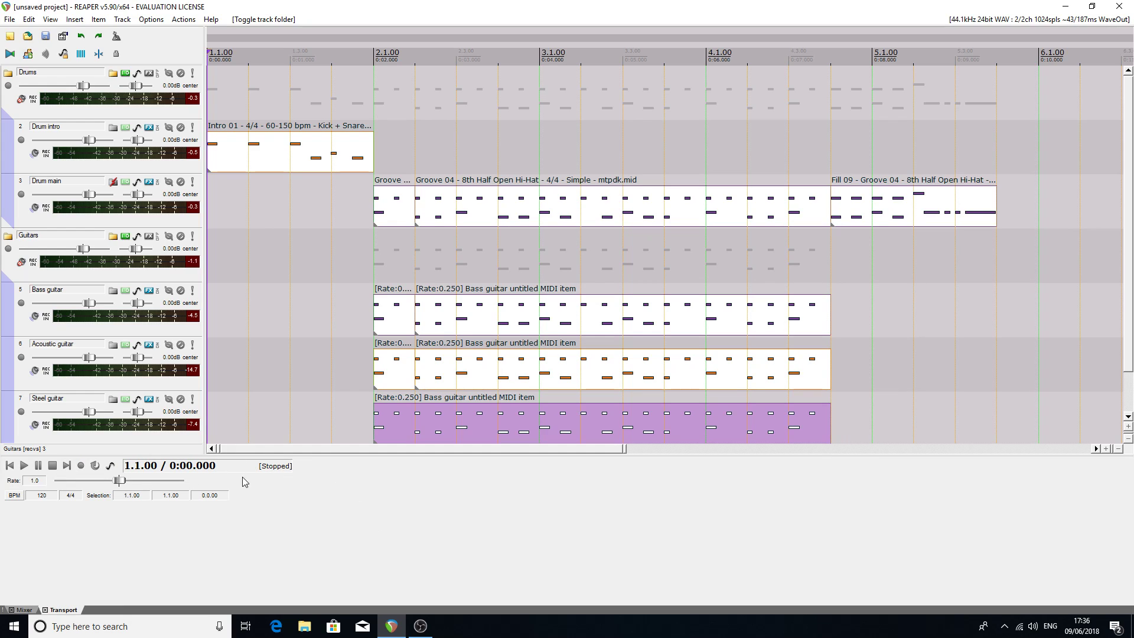
left_click(50, 20)
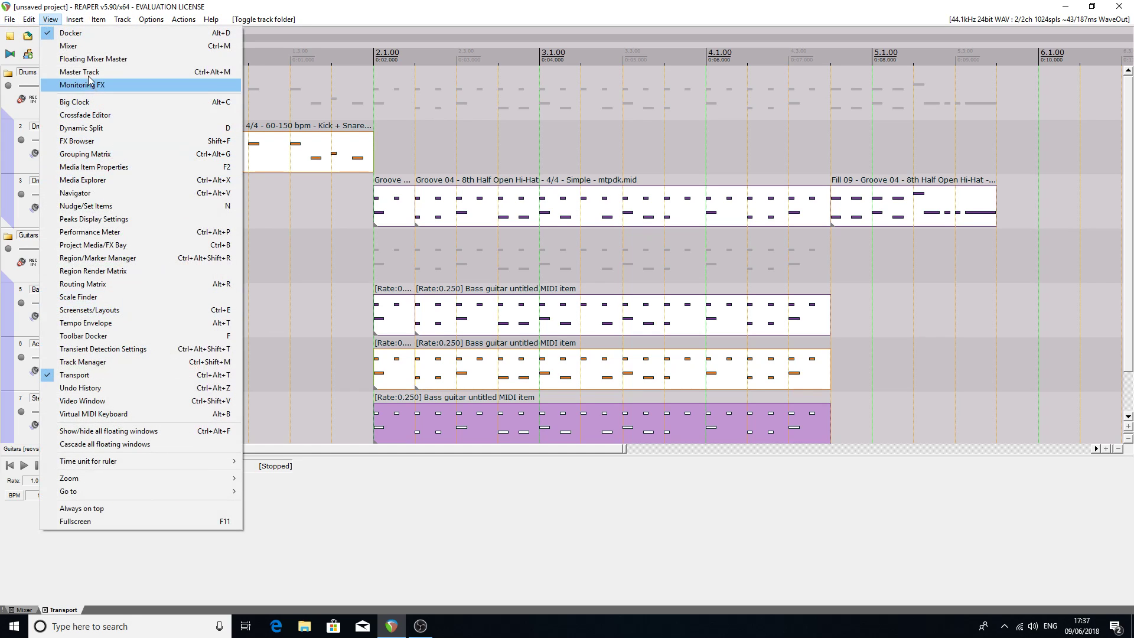
left_click(67, 46)
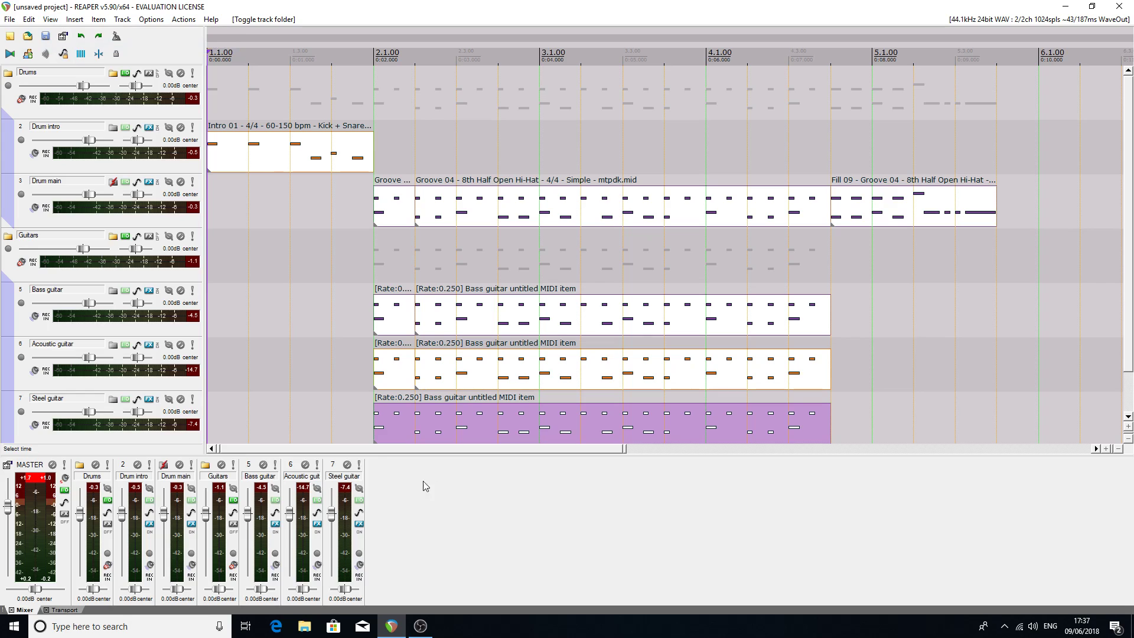
- Float the mixer in its own window and dock it back in the docker
right_click(398, 488)
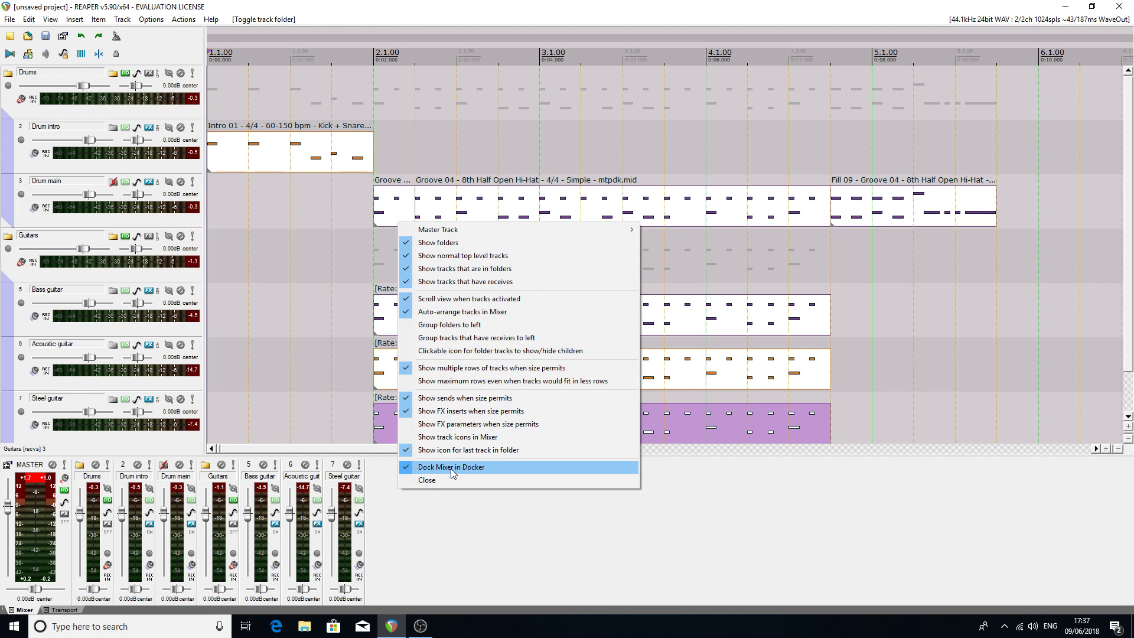
left_click(452, 469)
left_click_drag(496, 329, 581, 391)
right_click(624, 423)
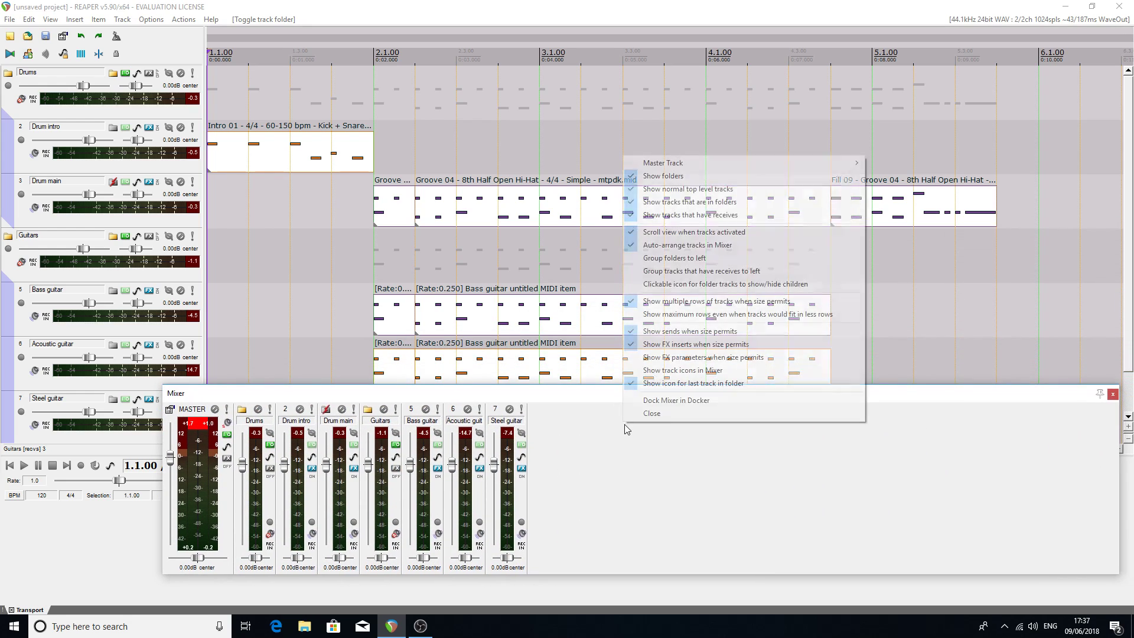
left_click(673, 400)
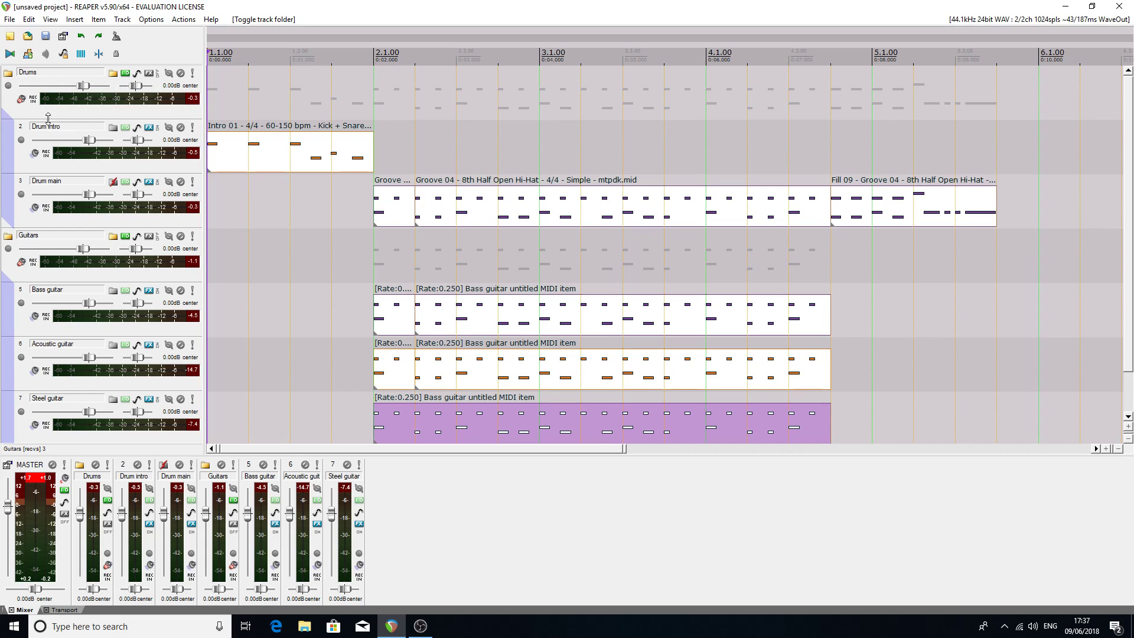
- Compact the child tracks of both folders and lower the Guitars volume to -5.38 dB and the Drums volume to about -5.6 dB
left_click(8, 74)
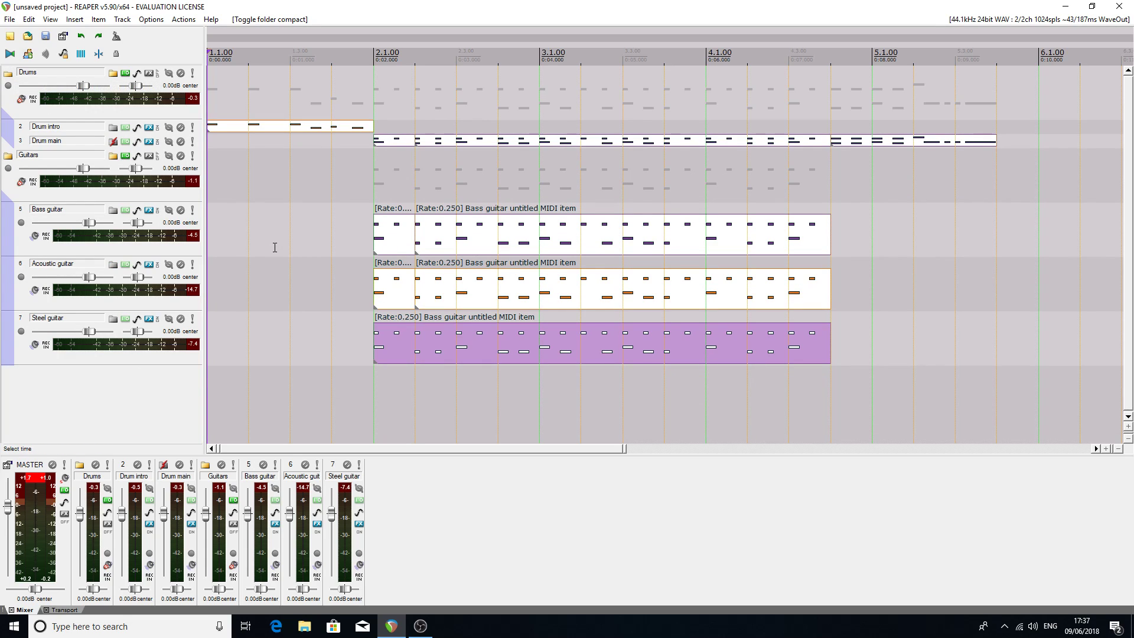
left_click(8, 157)
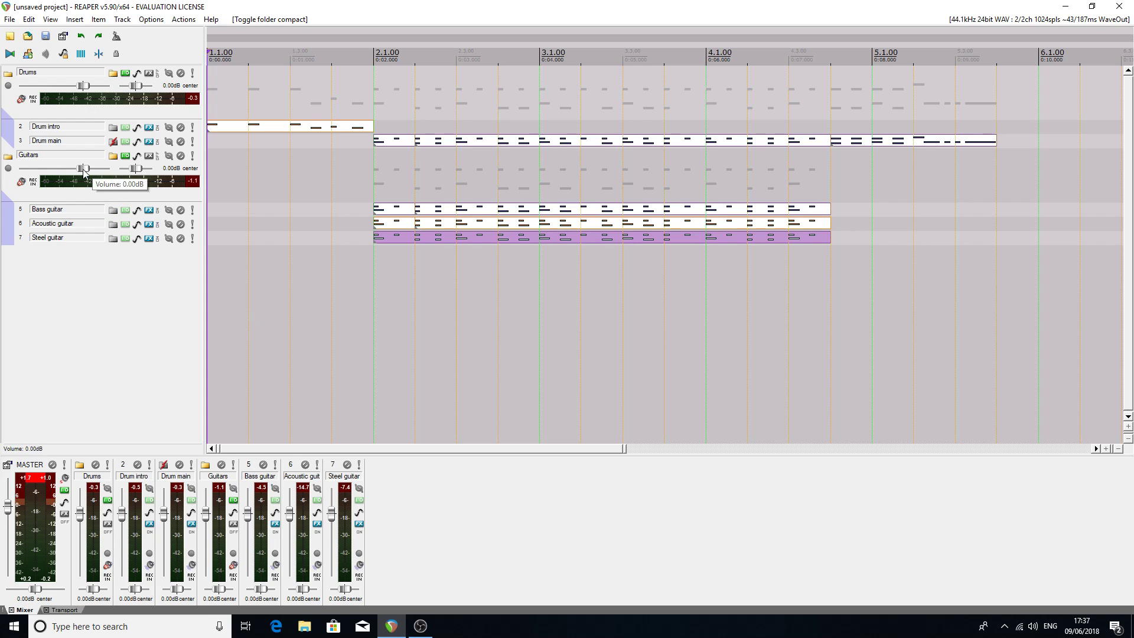
left_click_drag(84, 170, 74, 170)
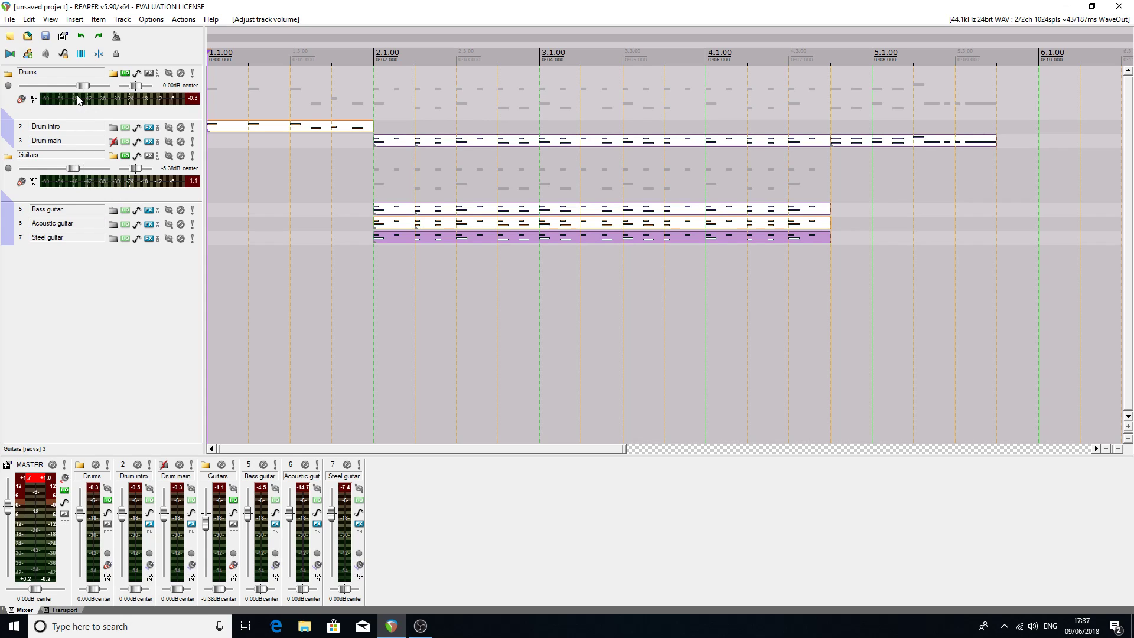
left_click_drag(83, 87, 72, 90)
- Set the Drums folder, Drum intro and Drum main tracks to a custom blue colour (RGB 0, 0, 255)
left_click(175, 112)
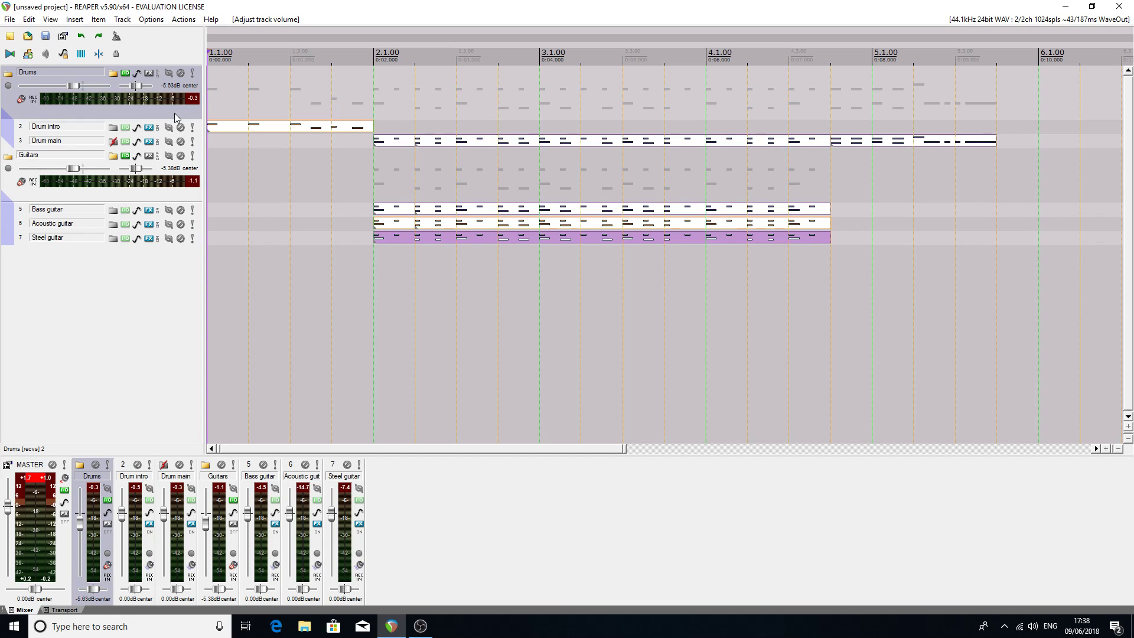
left_click(199, 147, "shift")
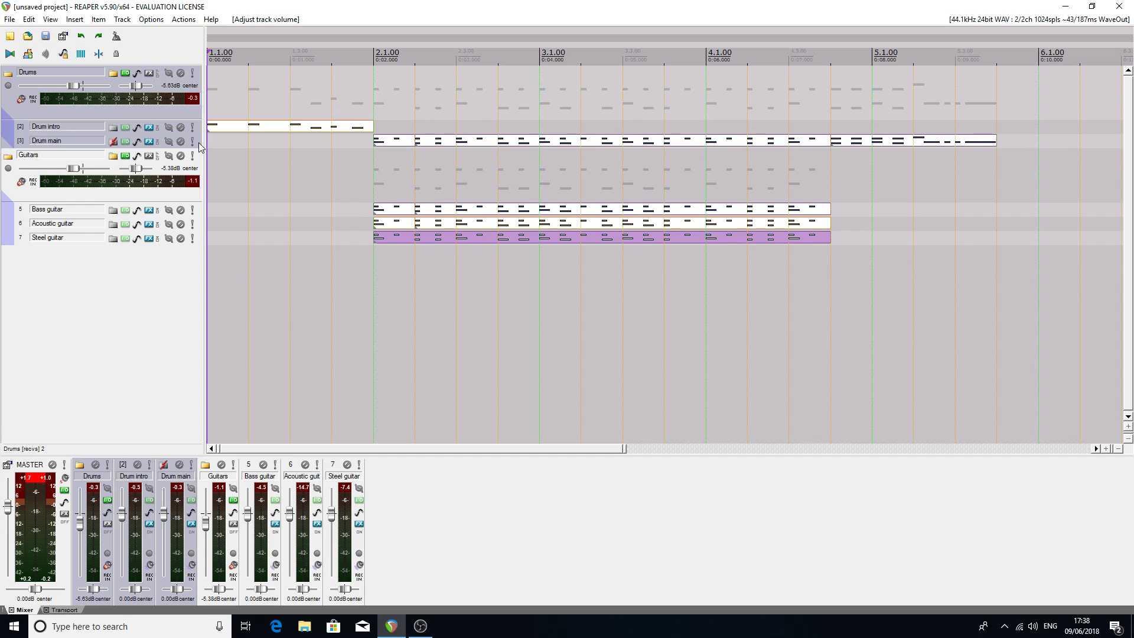
left_click(123, 19)
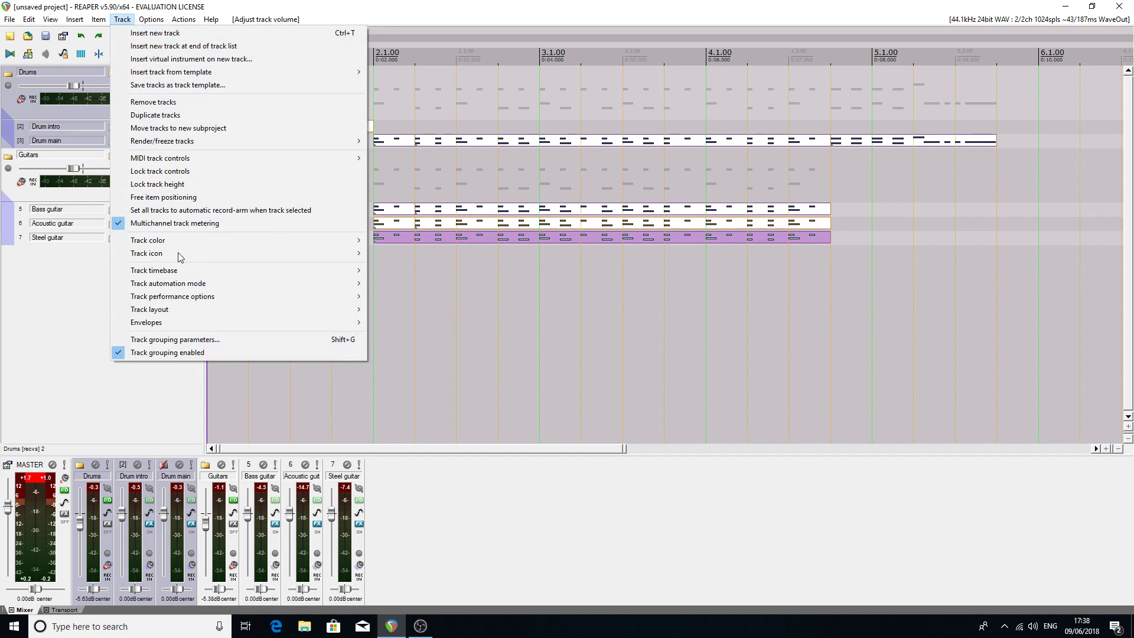
mouse_move(185, 241)
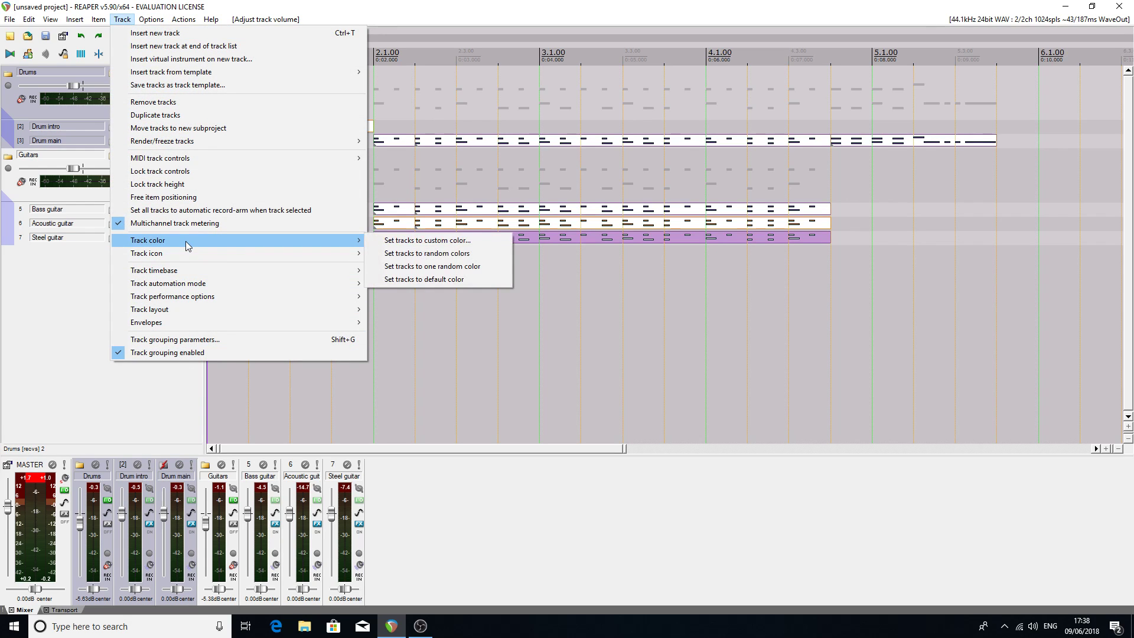
left_click(401, 242)
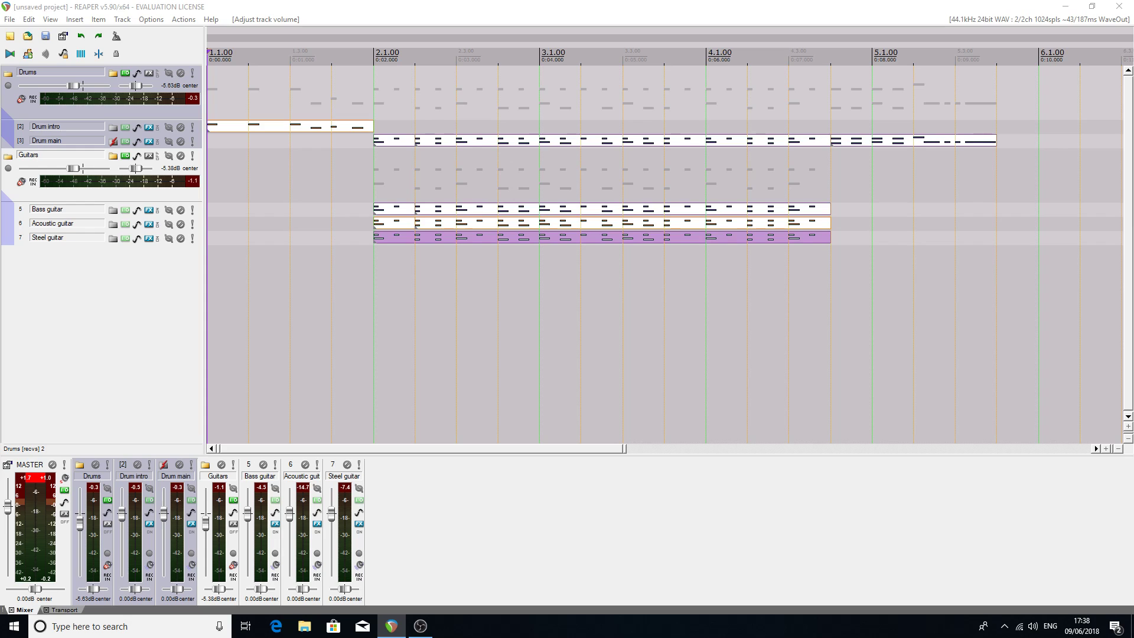
left_click_drag(1133, 58, 320, 122)
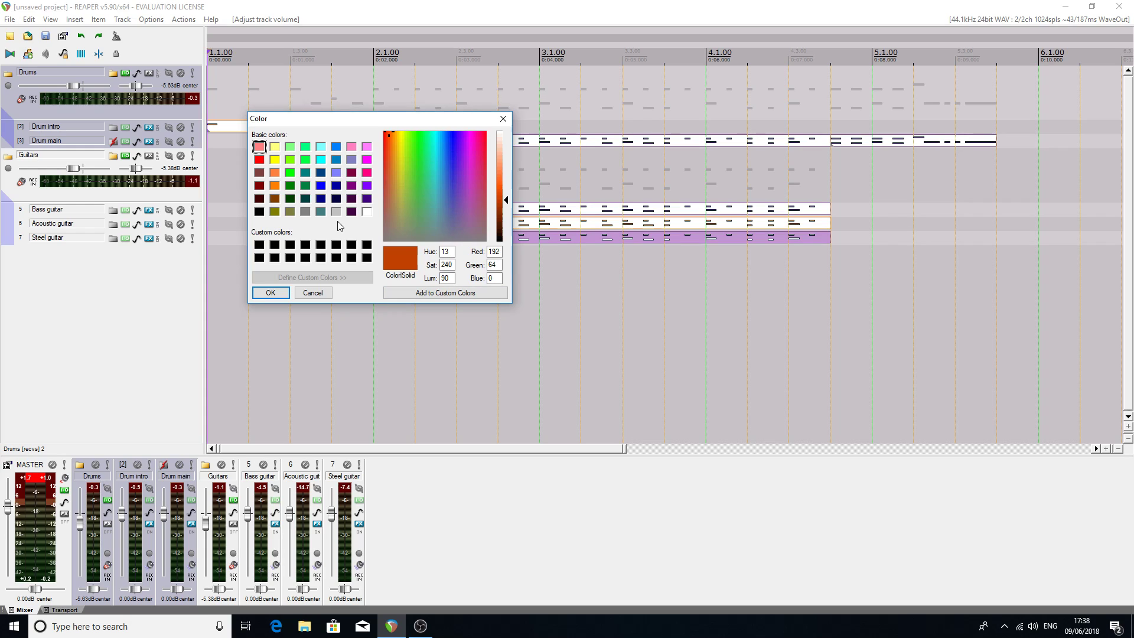
left_click(321, 186)
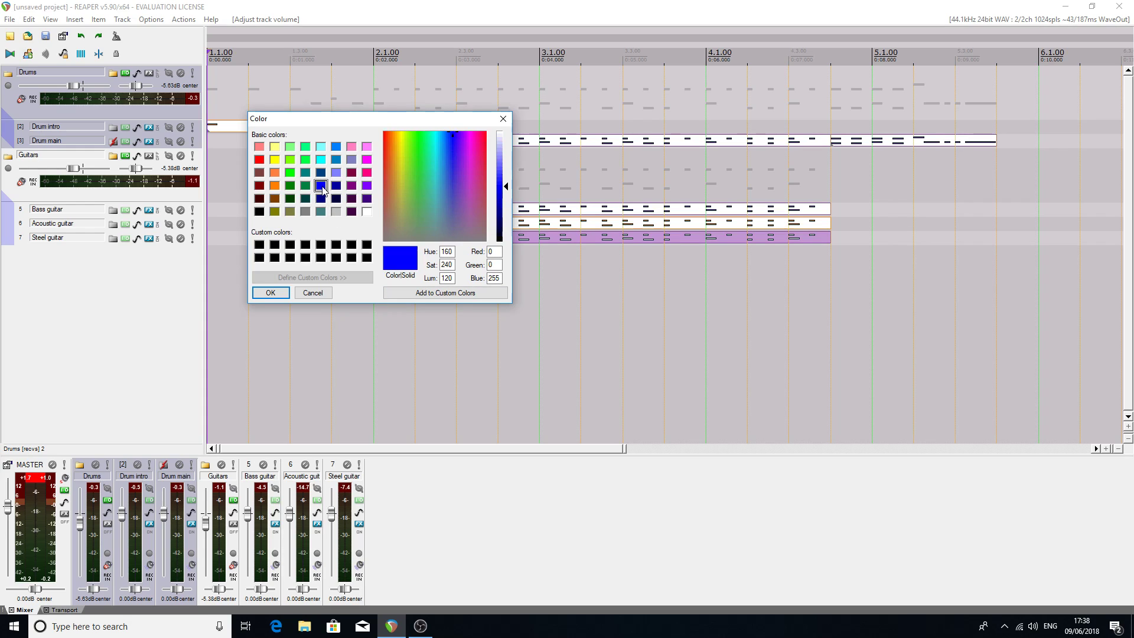
left_click(273, 292)
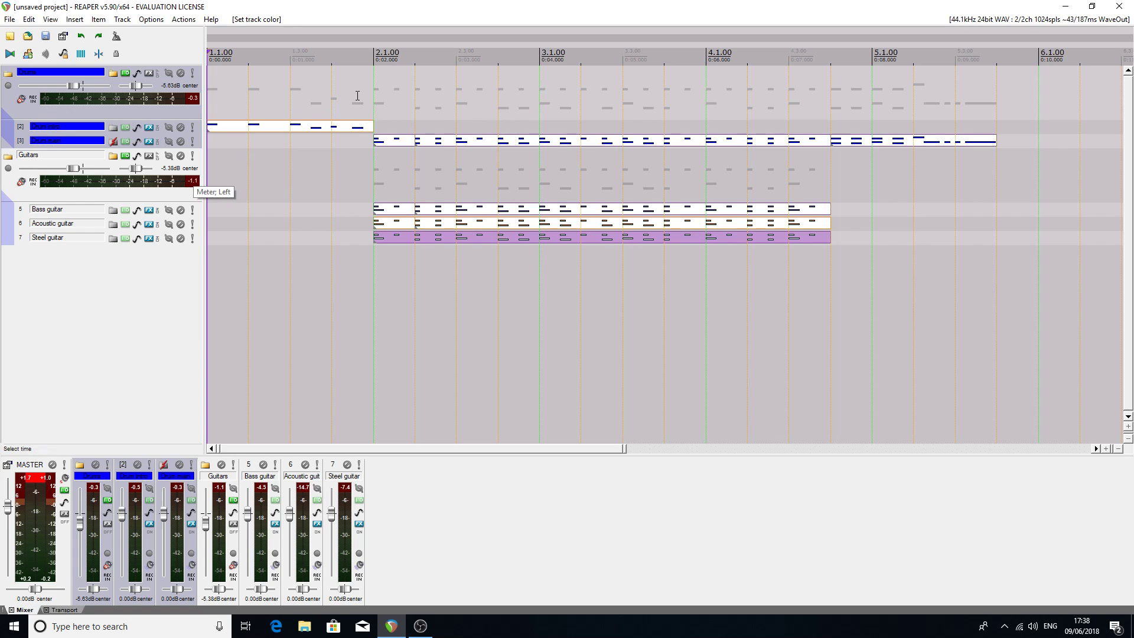
- Assign the drums track icon to the selected Drums, Drum intro and Drum main tracks
left_click(121, 21)
mouse_move(211, 260)
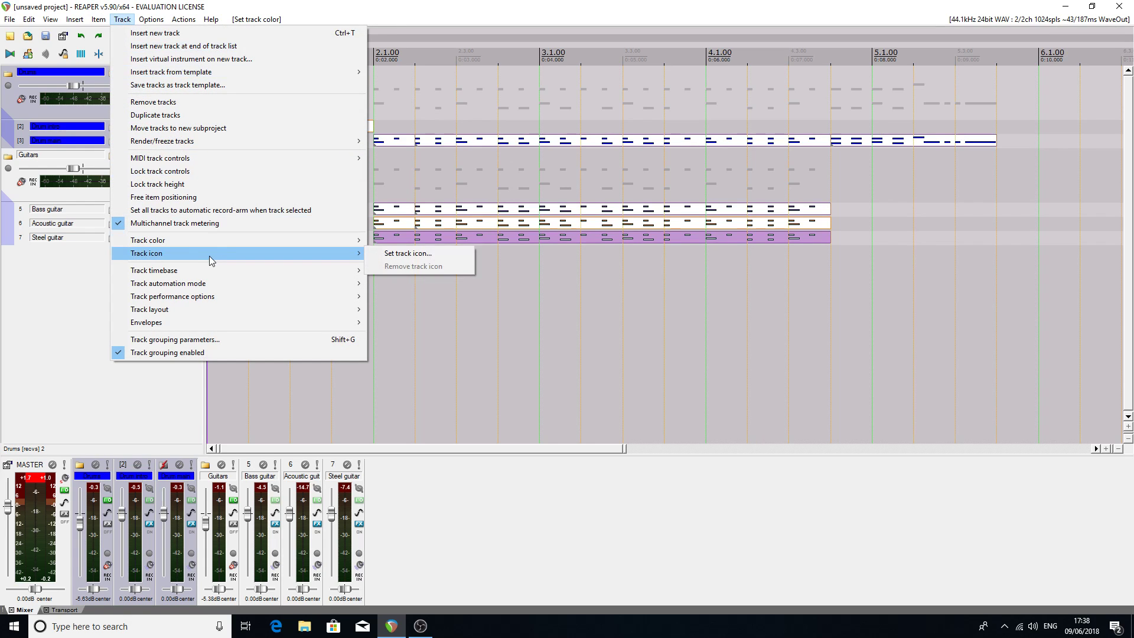
left_click(409, 254)
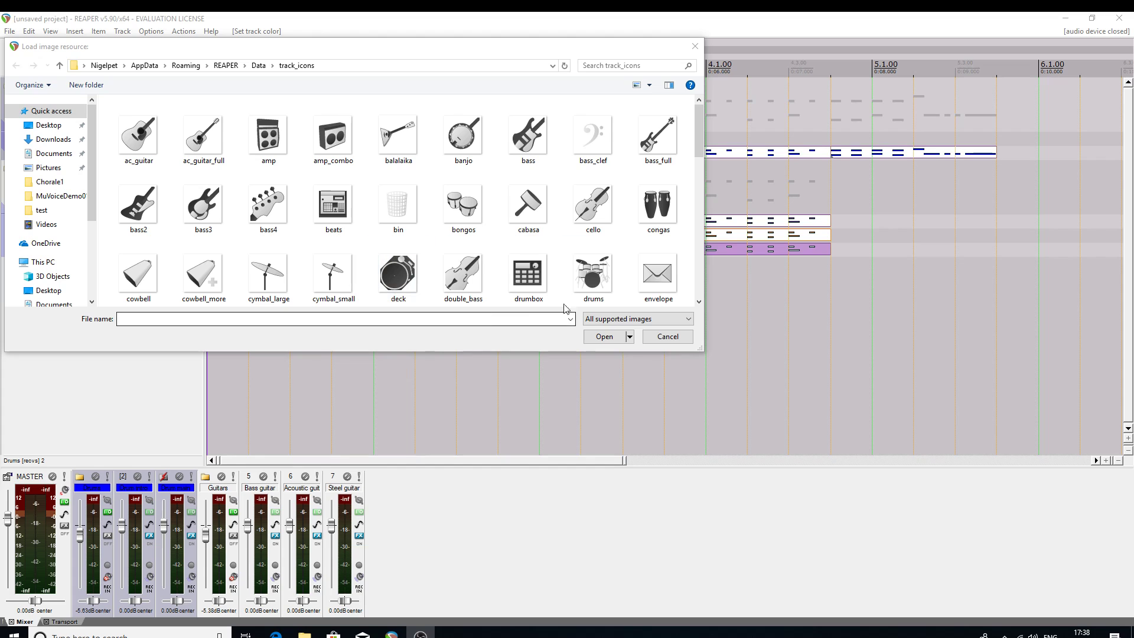
left_click(594, 278)
left_click(602, 337)
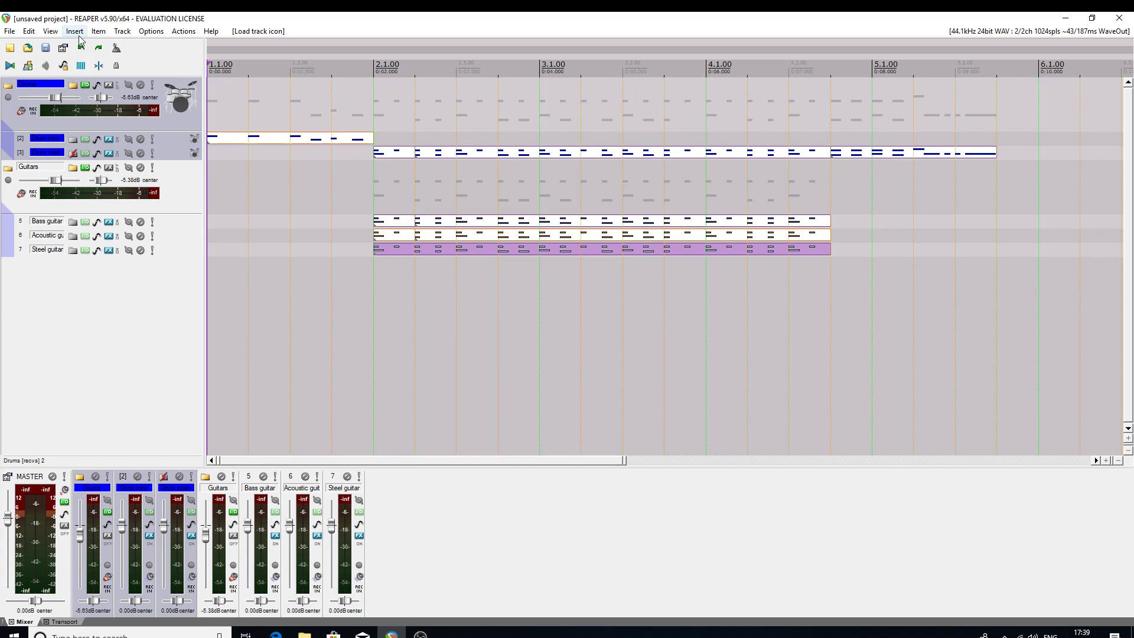
- Change the custom colour of the three drum tracks to cyan (RGB 0, 255, 255)
left_click(123, 30)
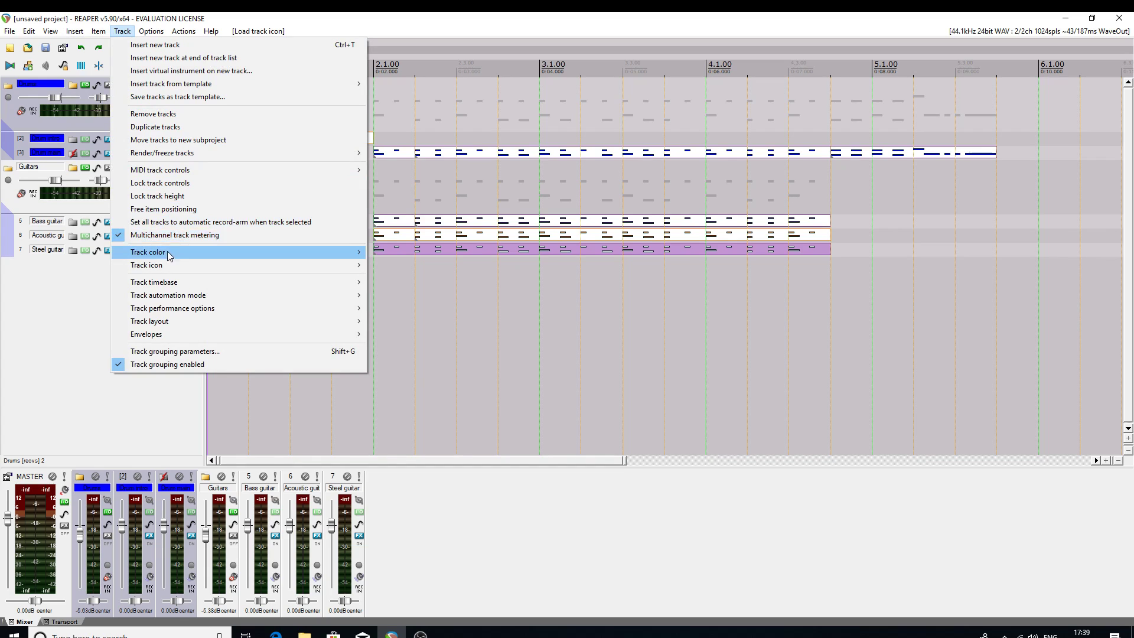
mouse_move(196, 253)
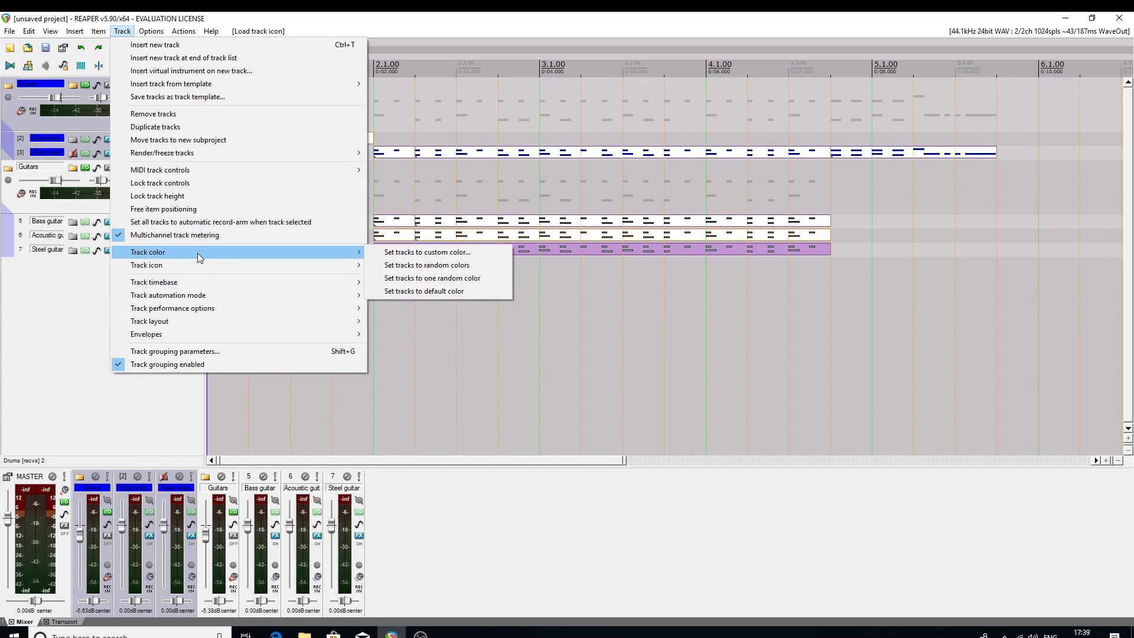
left_click(391, 253)
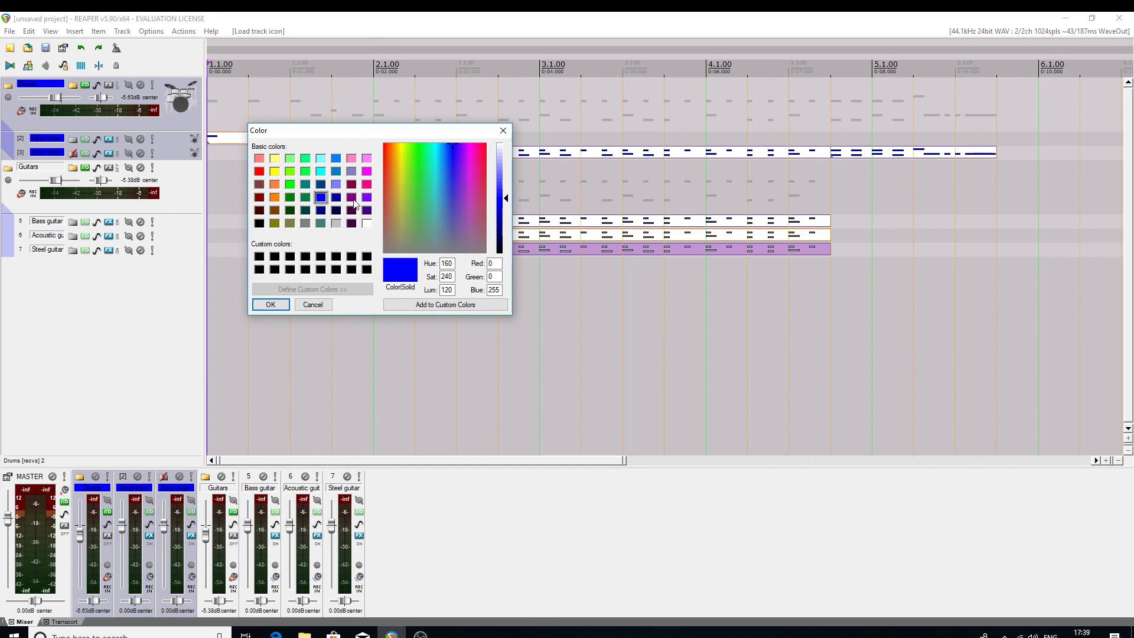
left_click(321, 171)
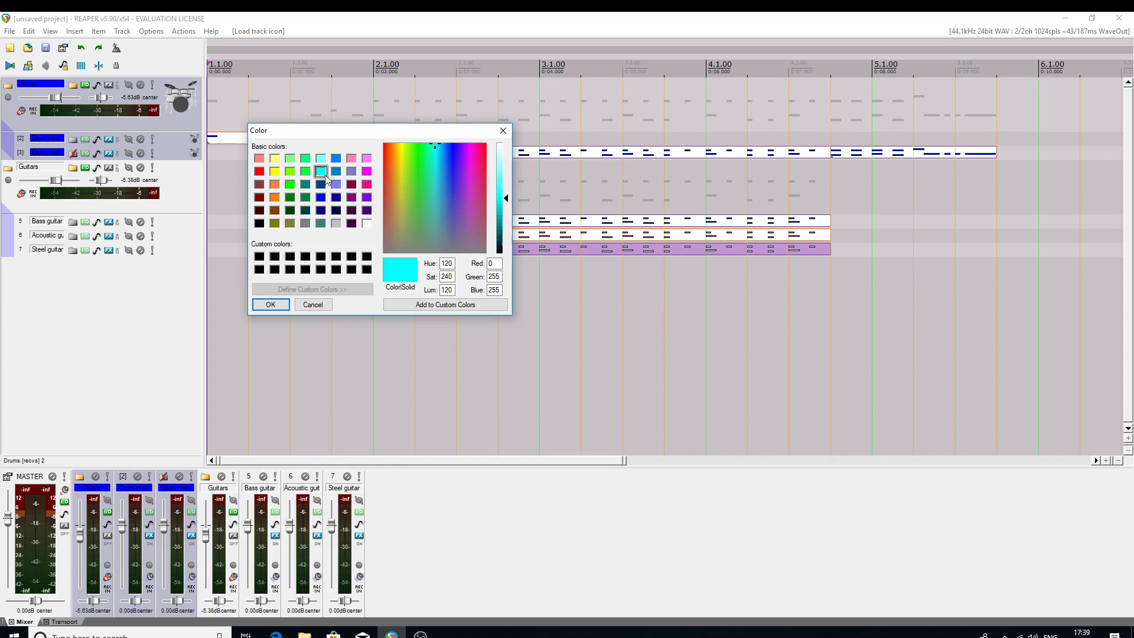
left_click(278, 304)
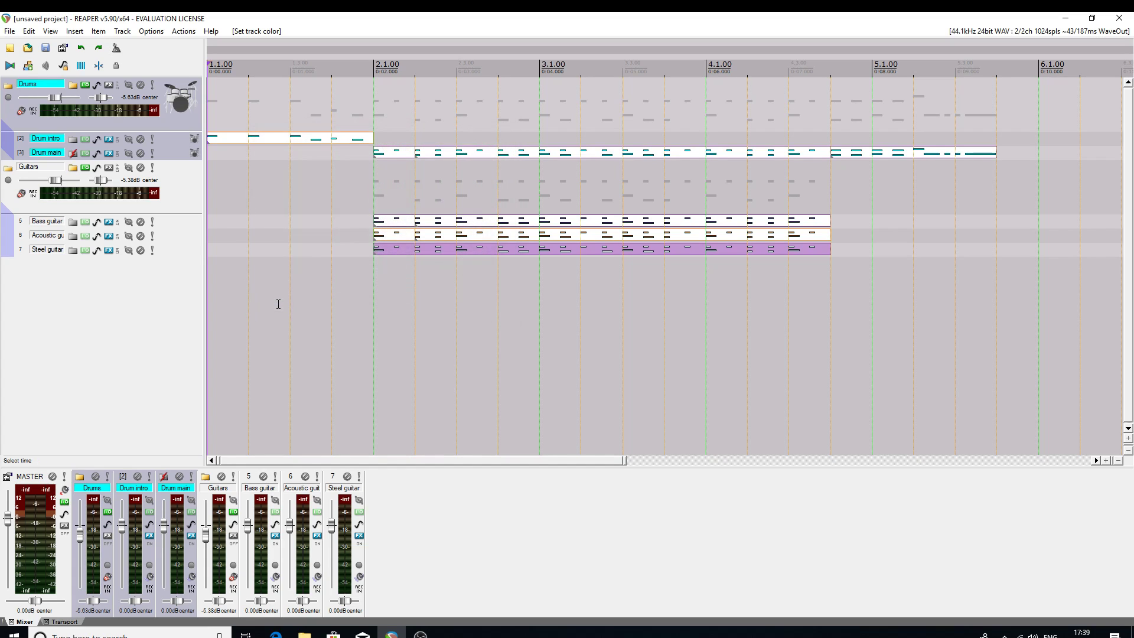
- Set the Guitars folder and its Bass, Acoustic and Steel guitar tracks to a custom pale yellow (RGB 255, 255, 128)
left_click(182, 192)
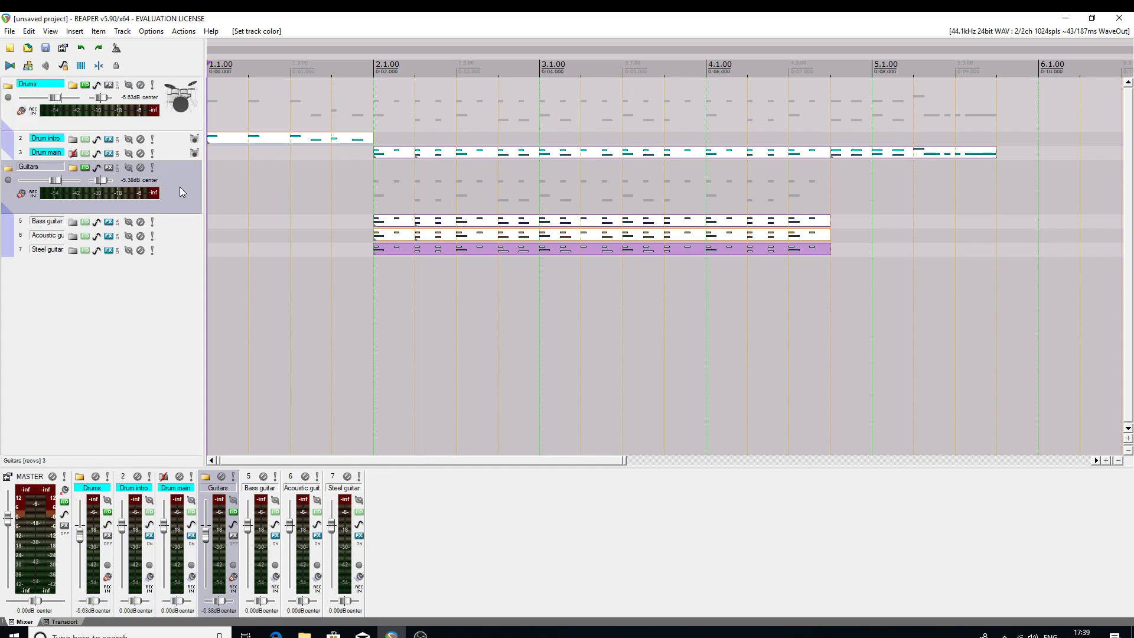
left_click(181, 253, "shift")
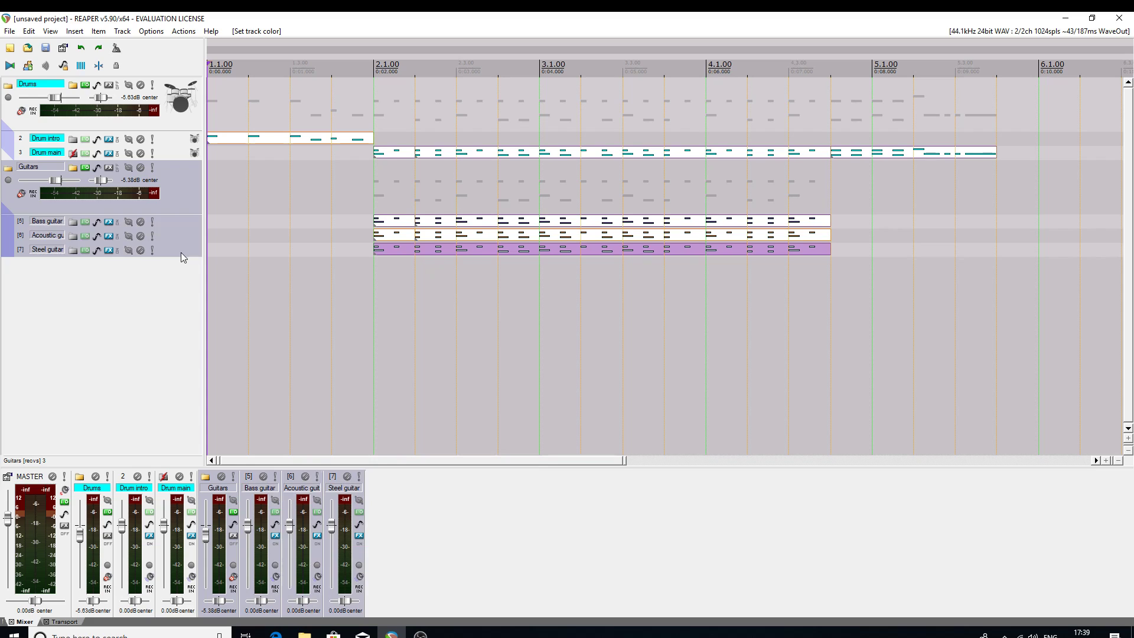
left_click(122, 30)
mouse_move(188, 256)
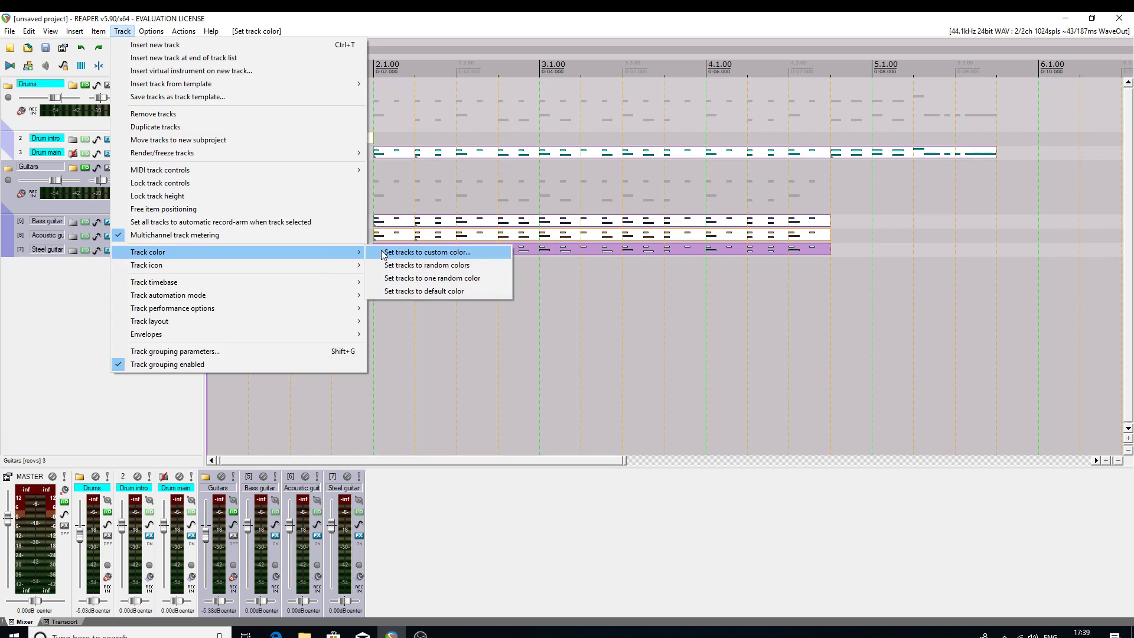
left_click(372, 255)
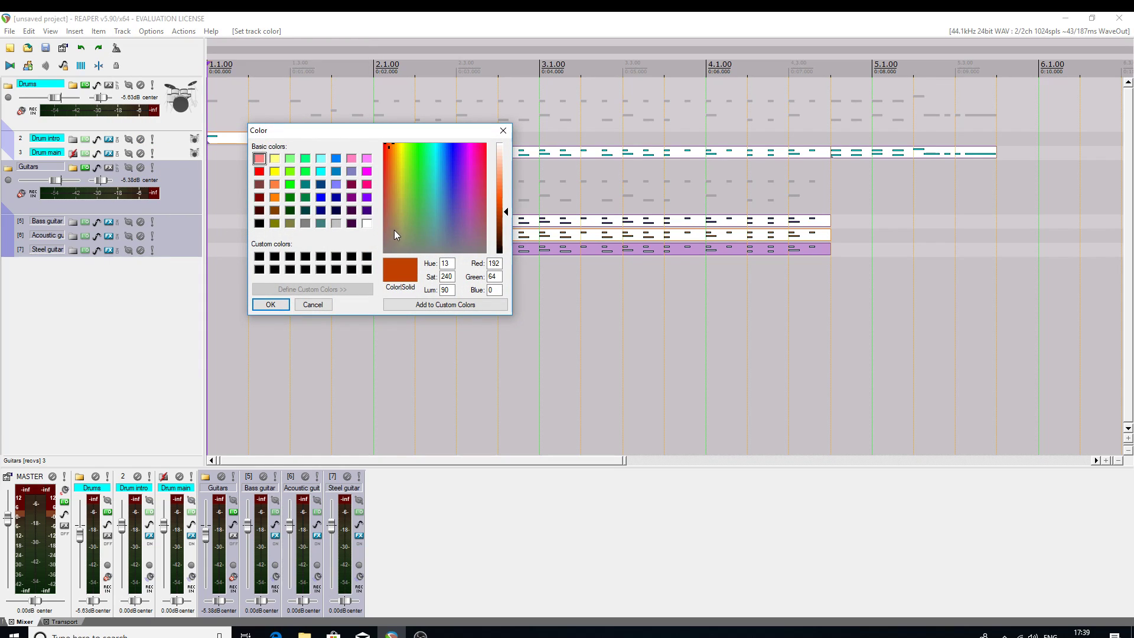
left_click(275, 158)
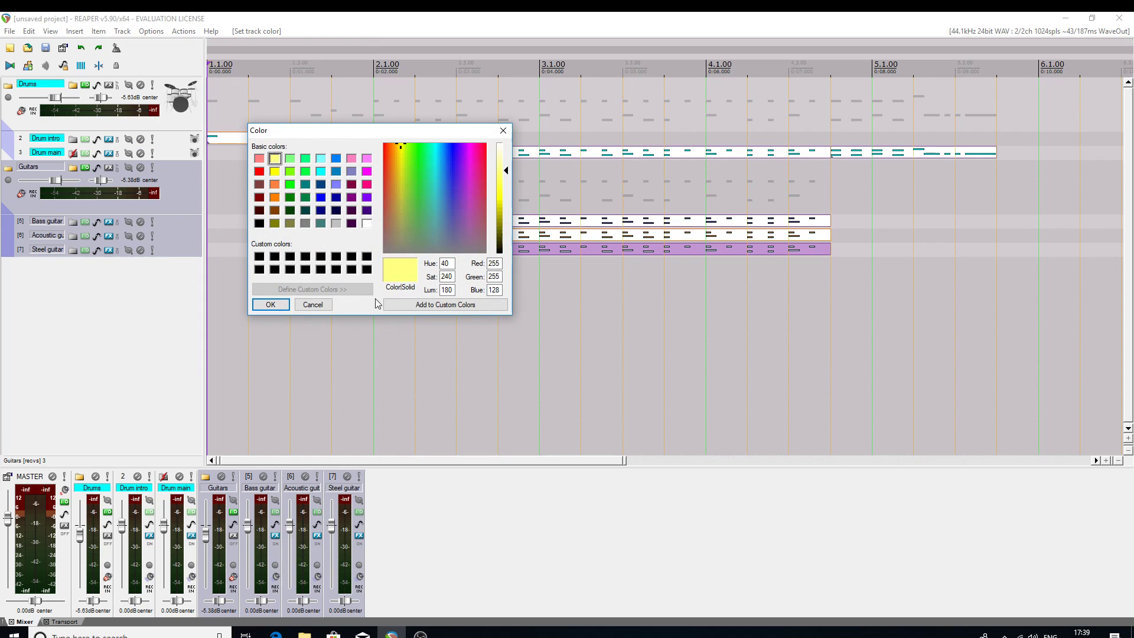
left_click(265, 306)
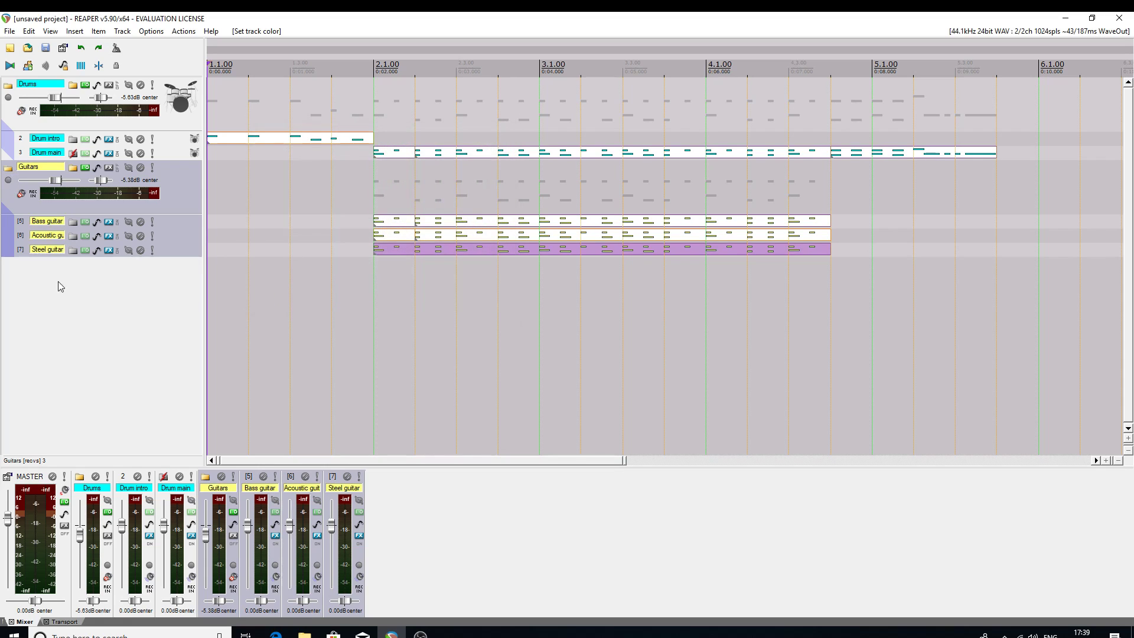
- Assign the guitar track icon to the selected Guitars folder and its Bass, Acoustic and Steel guitar tracks
left_click(282, 271)
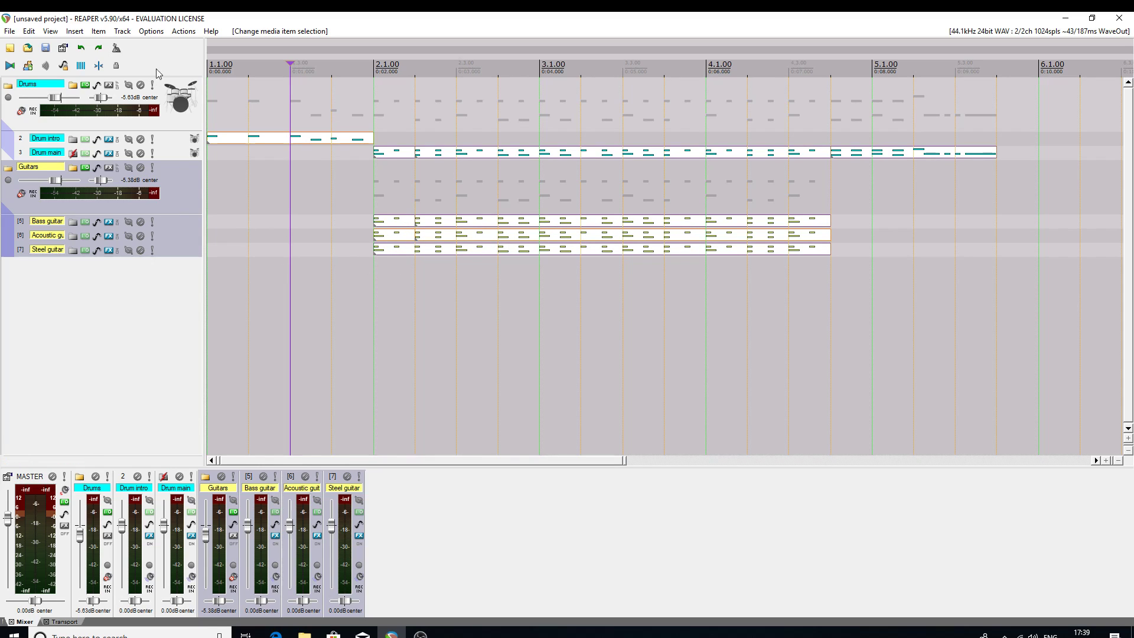
left_click(120, 31)
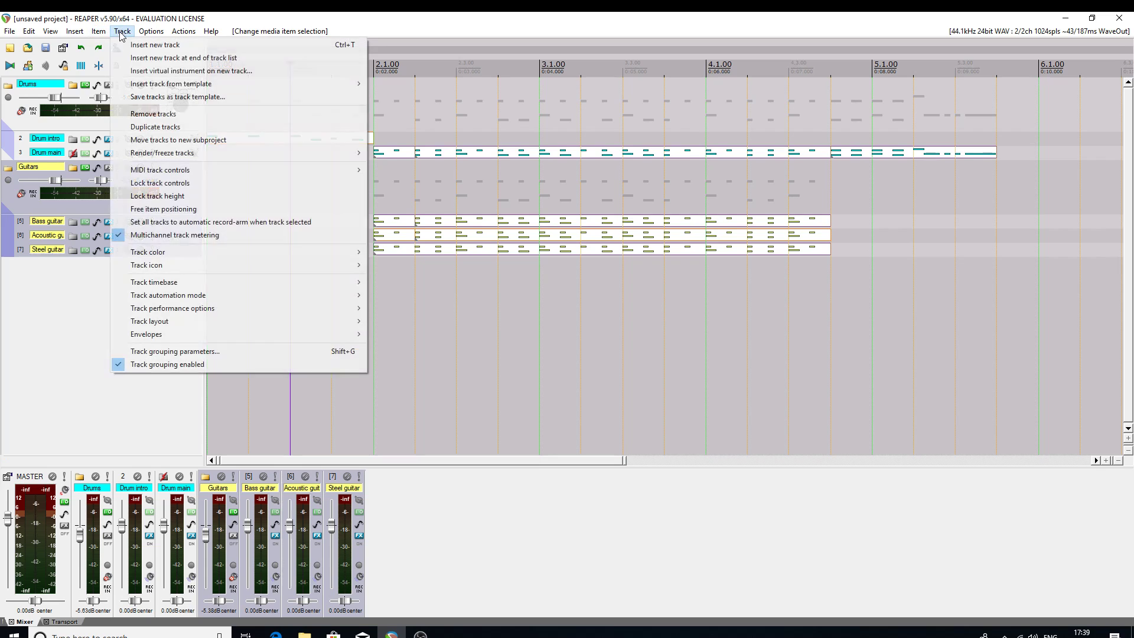
mouse_move(209, 275)
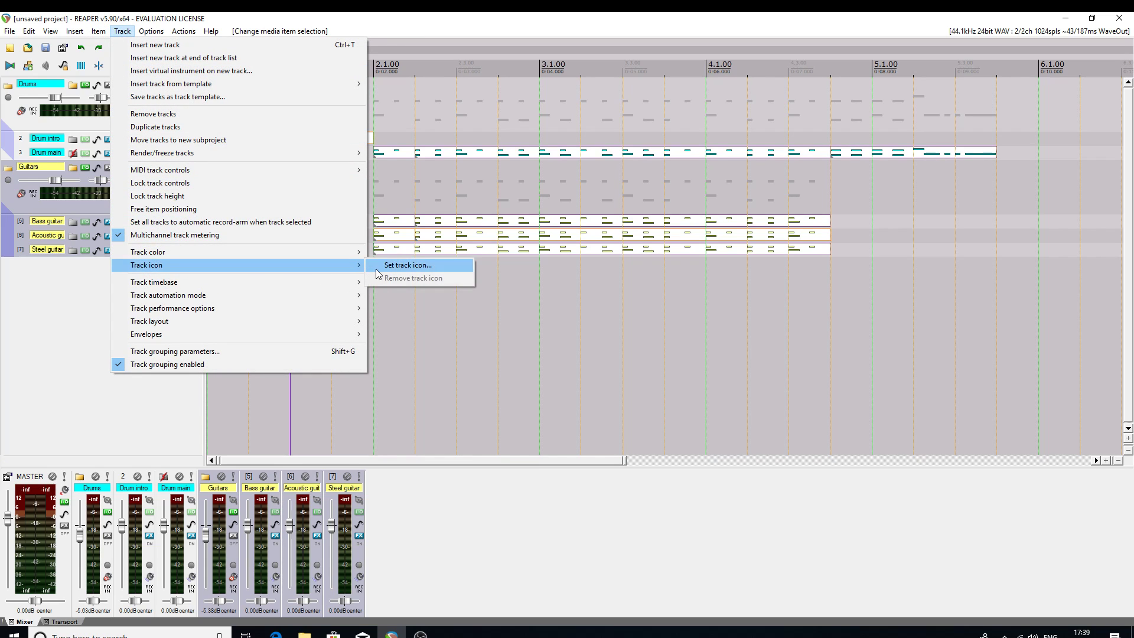
left_click(402, 265)
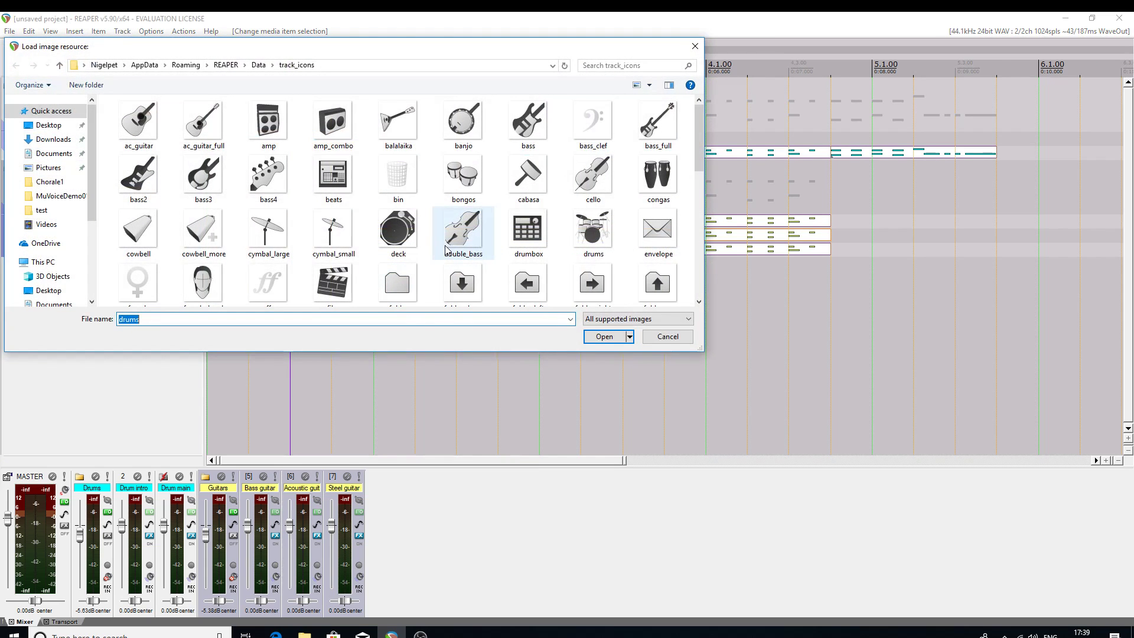
scroll(482, 252, "down", 1)
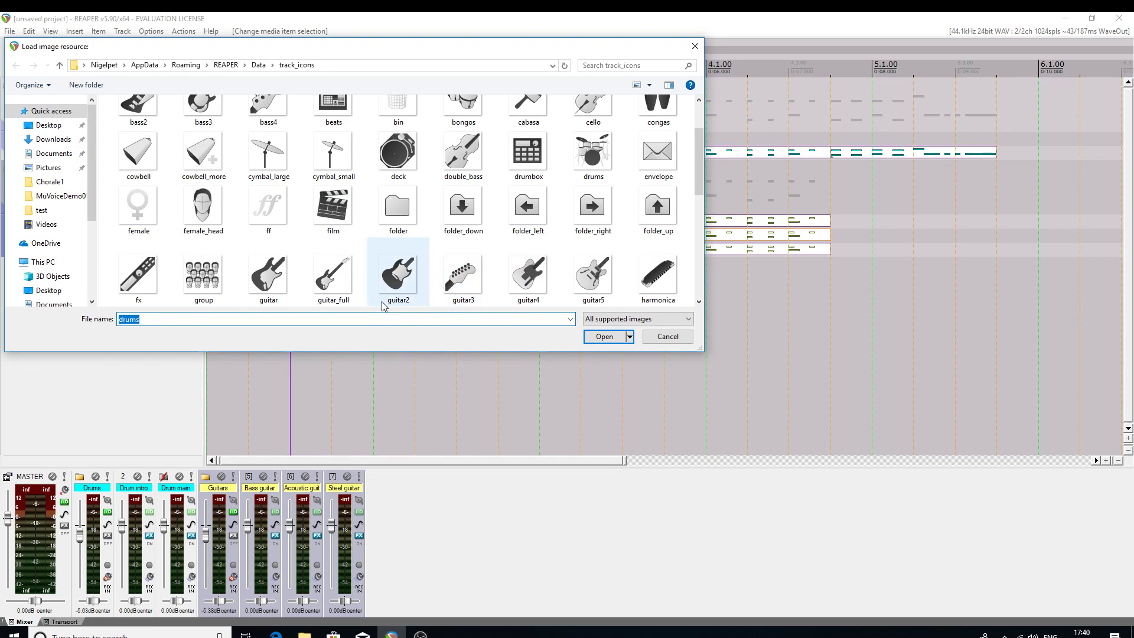
left_click(275, 276)
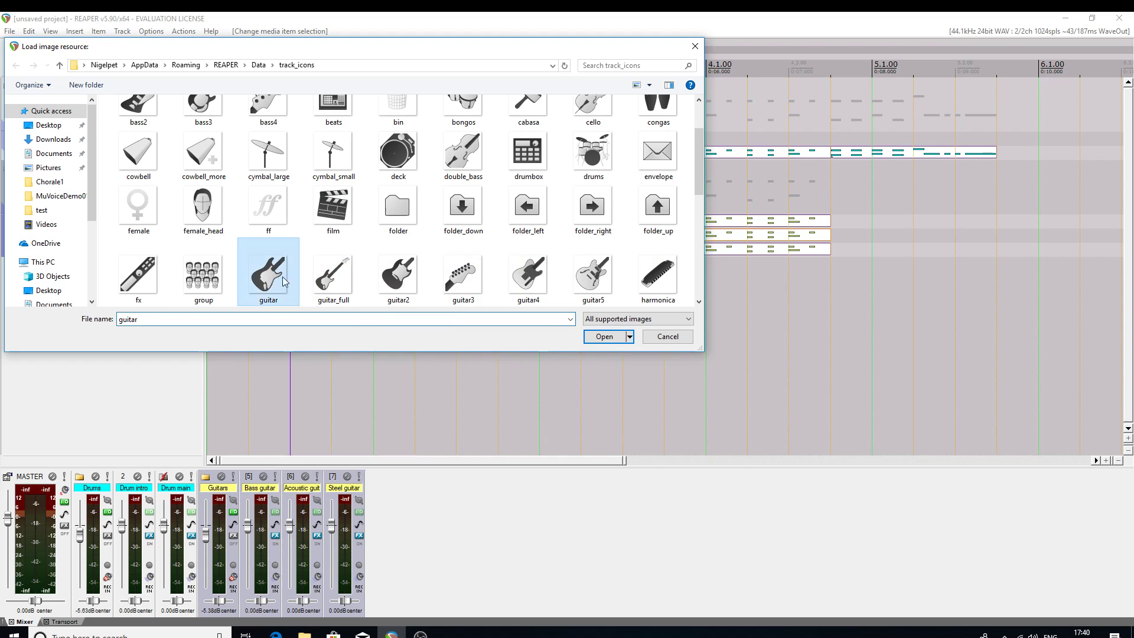
left_click(605, 337)
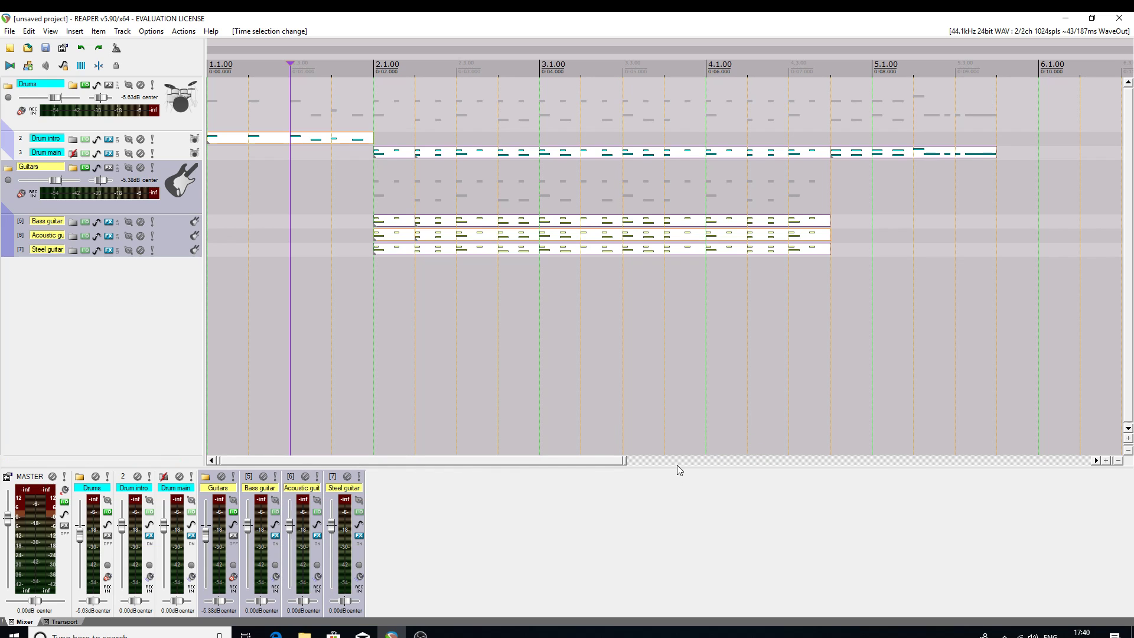
- Play the project from the docked Transport and return to the docked Mixer
mouse_move(678, 466)
left_mouse_down()
mouse_move(659, 400)
mouse_move(673, 476)
mouse_move(675, 466)
left_mouse_up()
left_click(51, 31)
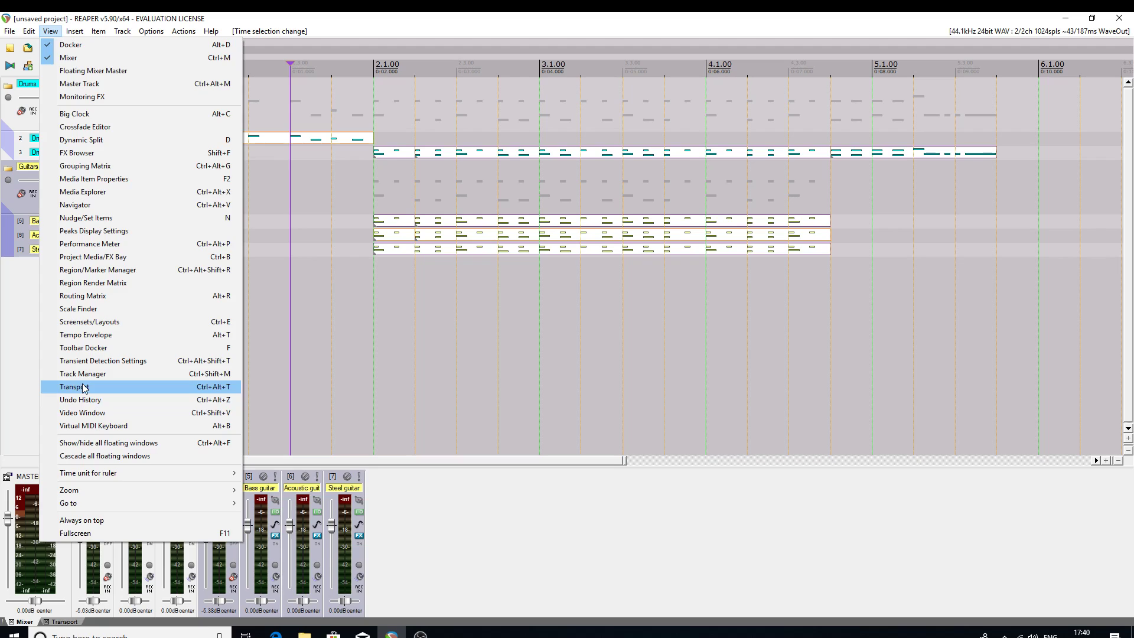
left_click(83, 387)
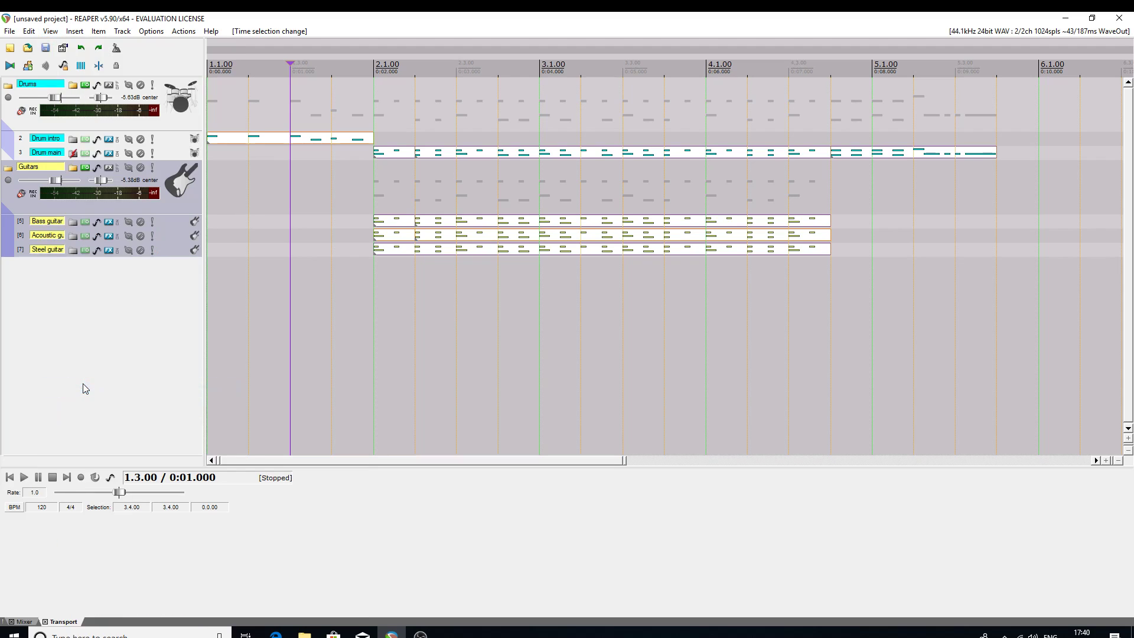
left_click(24, 477)
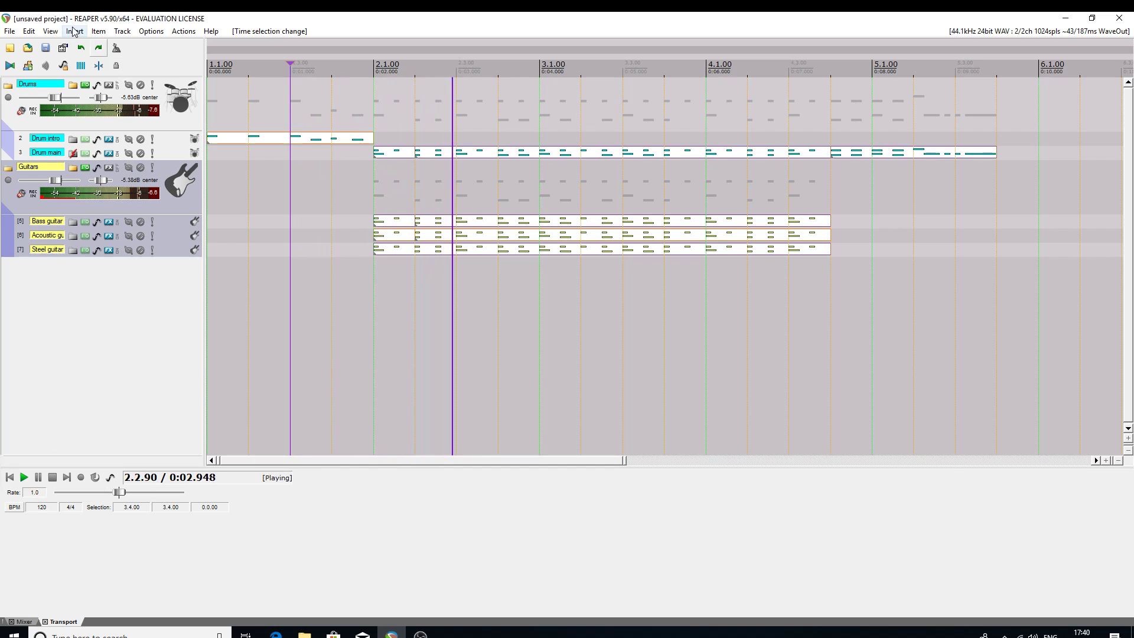
left_click(50, 31)
left_click(70, 57)
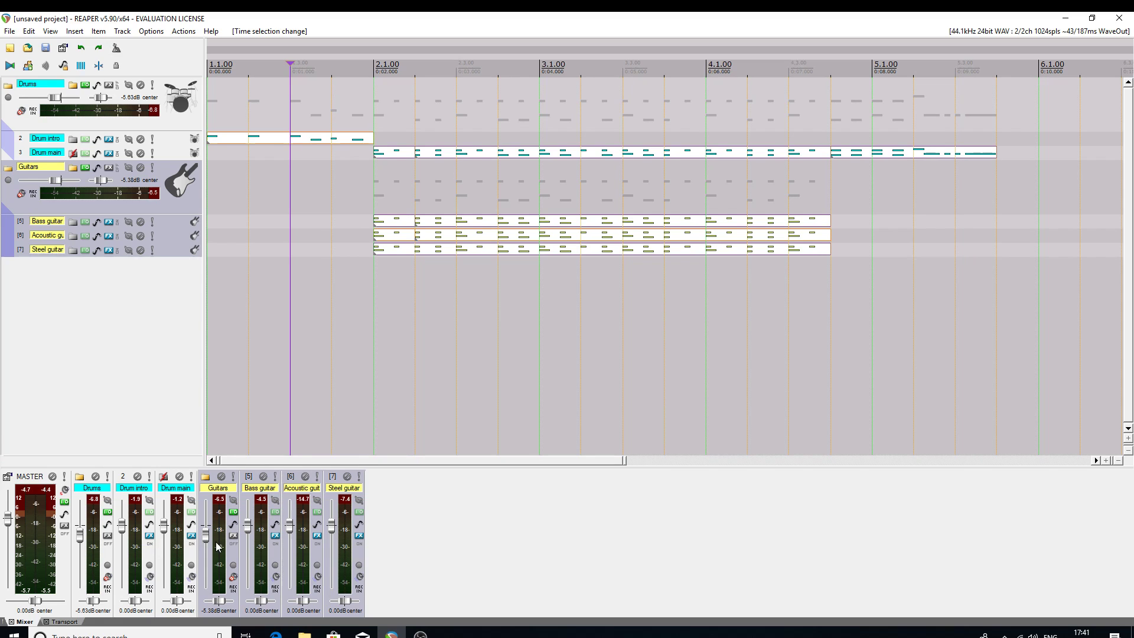
- Undock the Mixer and place its floating window just above the docked Transport controls
right_click(428, 476)
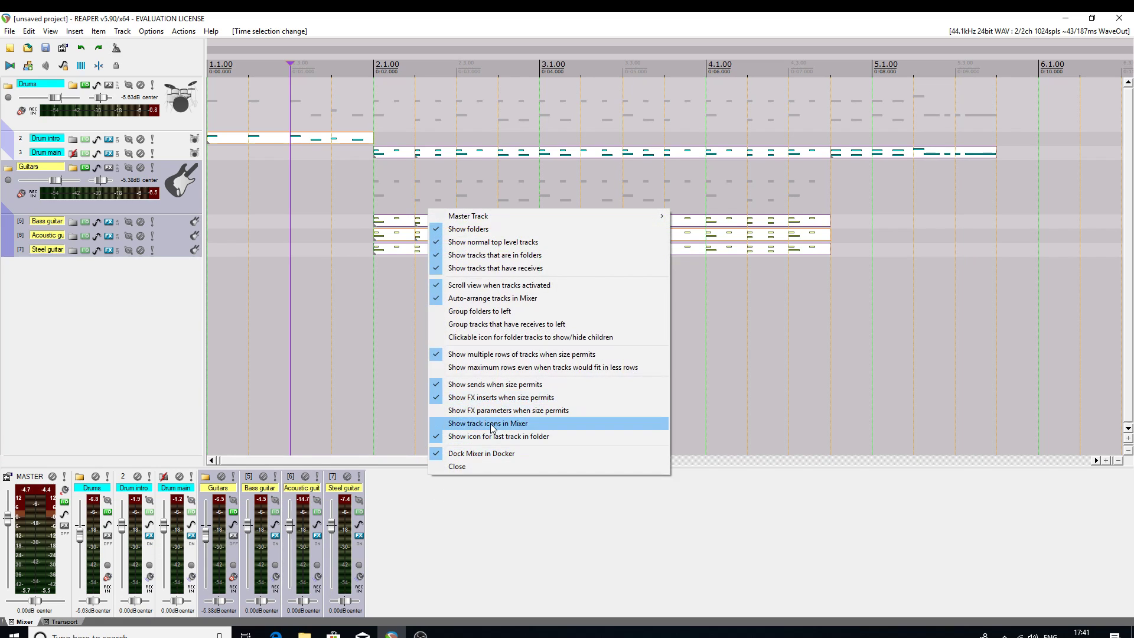
left_click(482, 457)
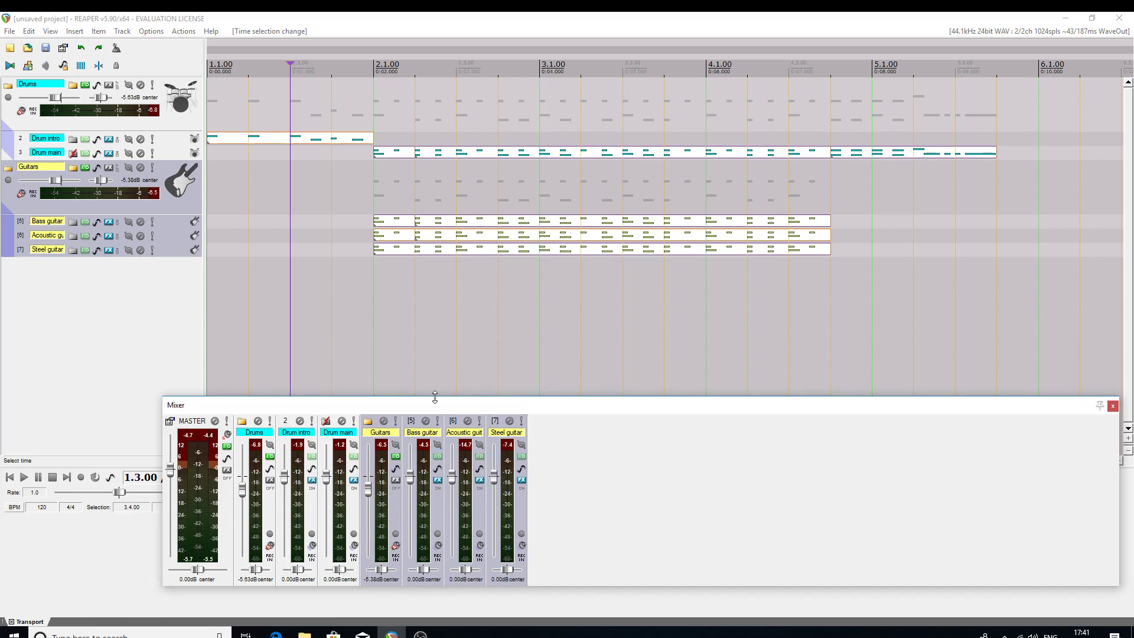
left_click_drag(431, 406, 271, 277)
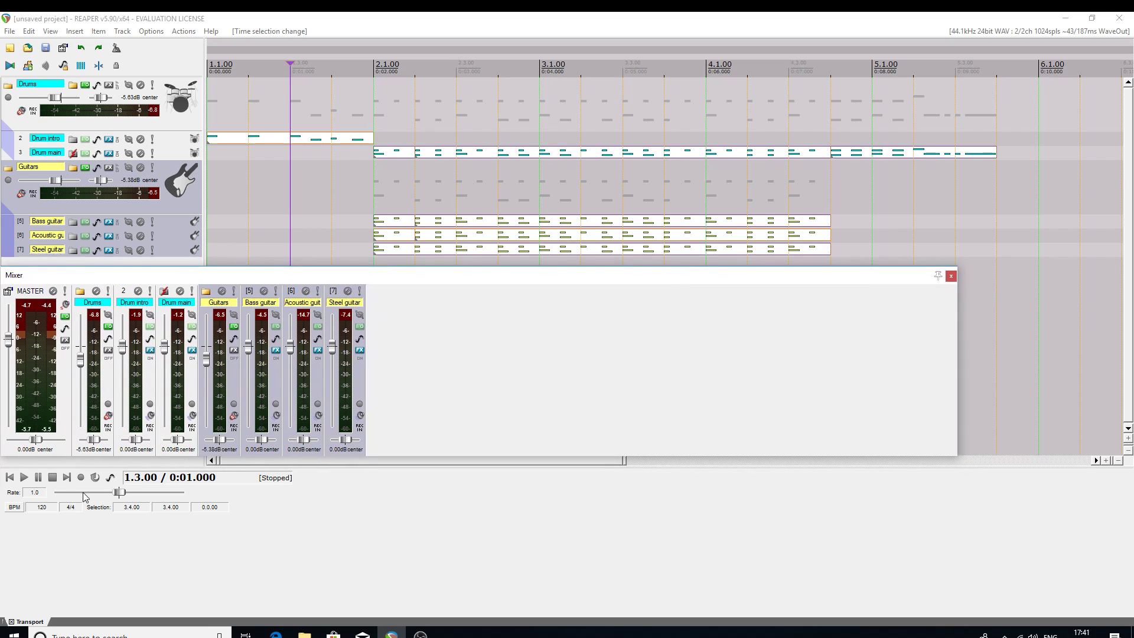
- Play the project with the floating Mixer's meters in view, stop playback and close the Mixer
left_click(25, 478)
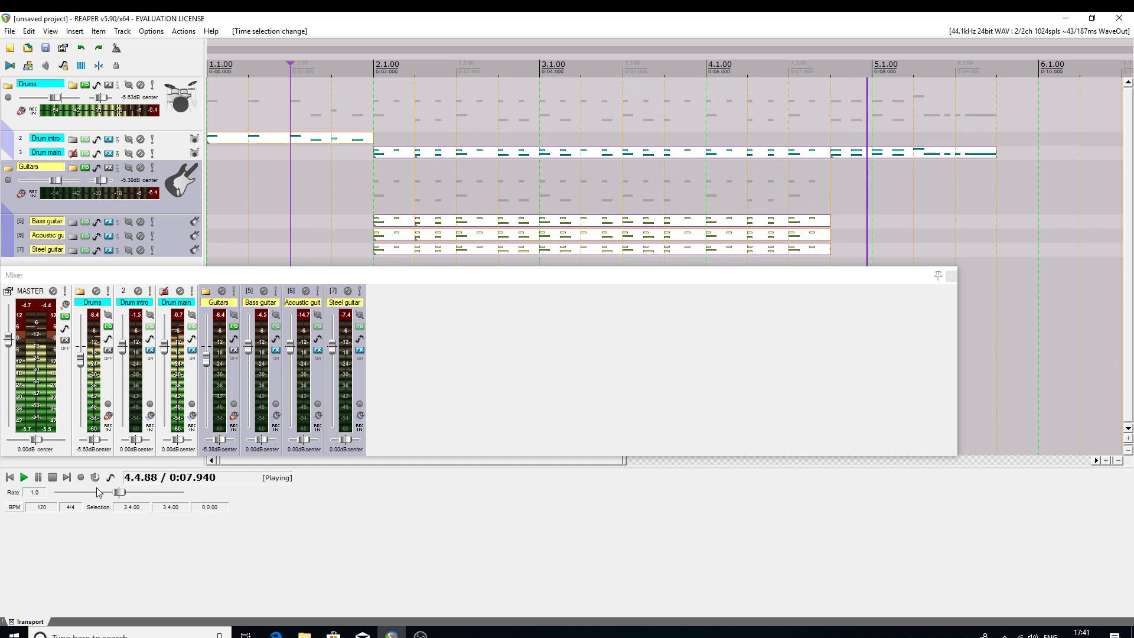
key("space")
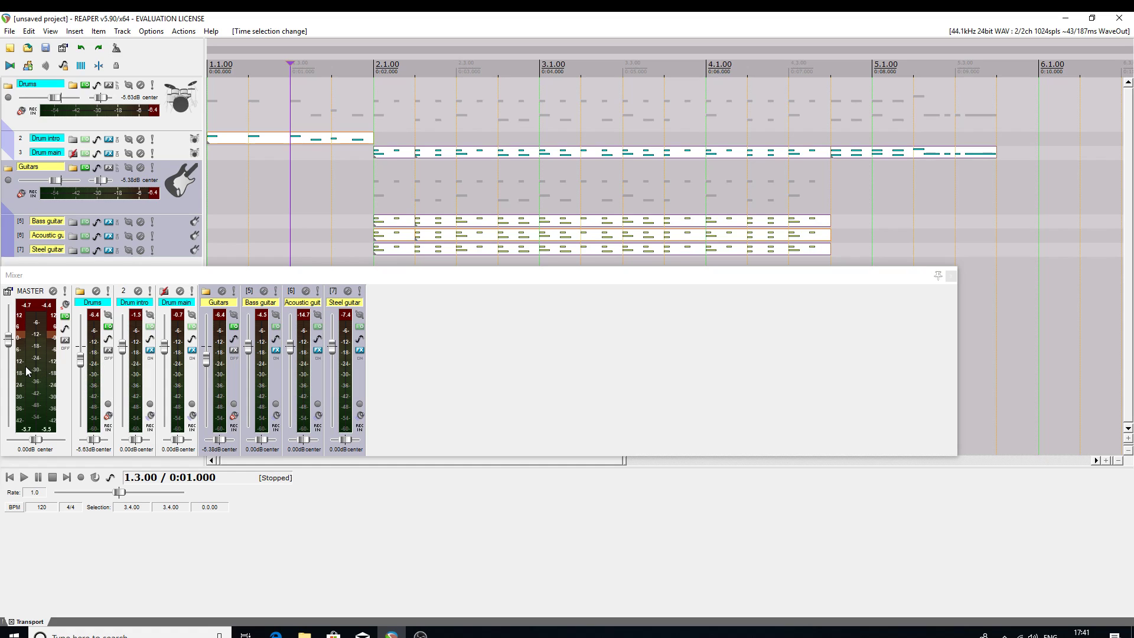
left_click(952, 276)
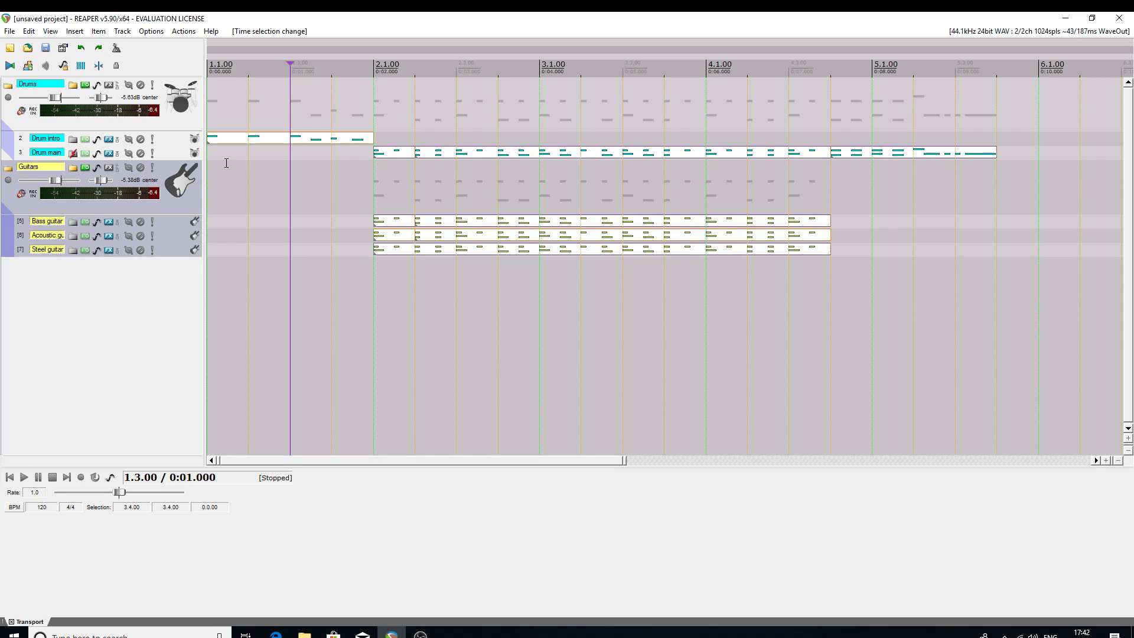
- With the edit cursor at the project start, set the tempo to 90 BPM and audition the arrangement
left_click_drag(296, 64, 204, 80)
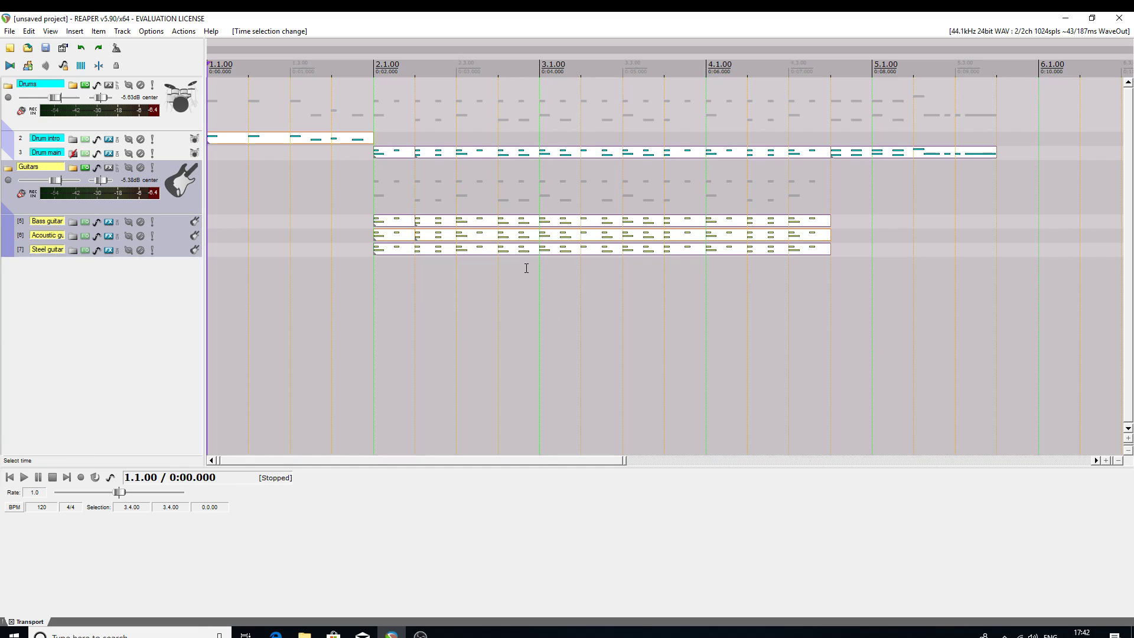
left_click(48, 507)
key("BackSpace")
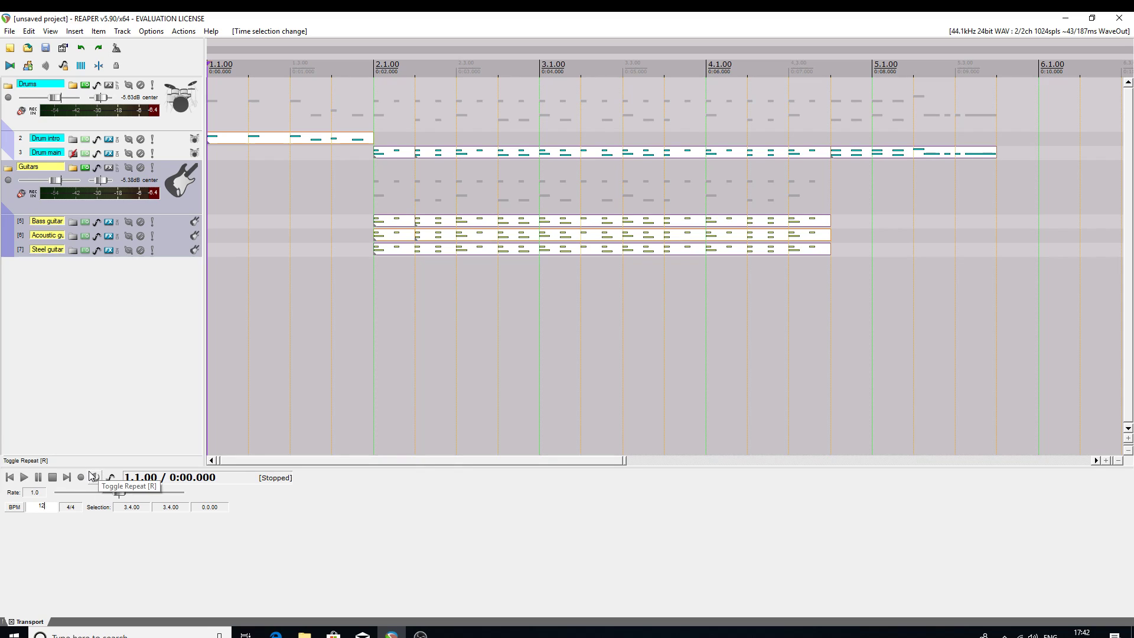
key("BackSpace")
type("90")
key("Return")
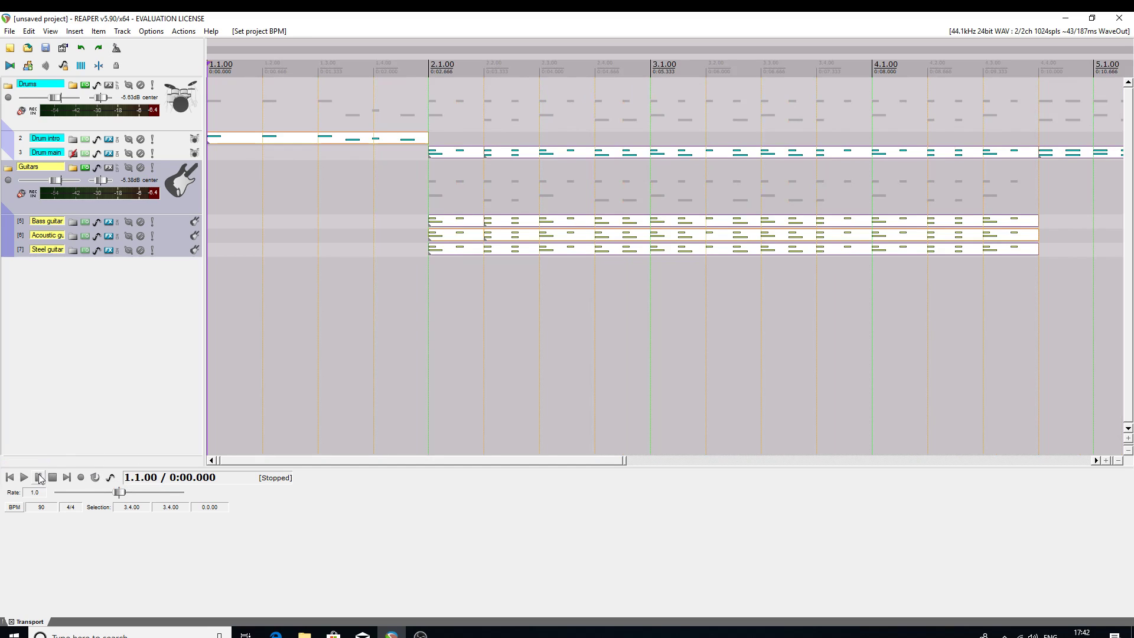
left_click(24, 477)
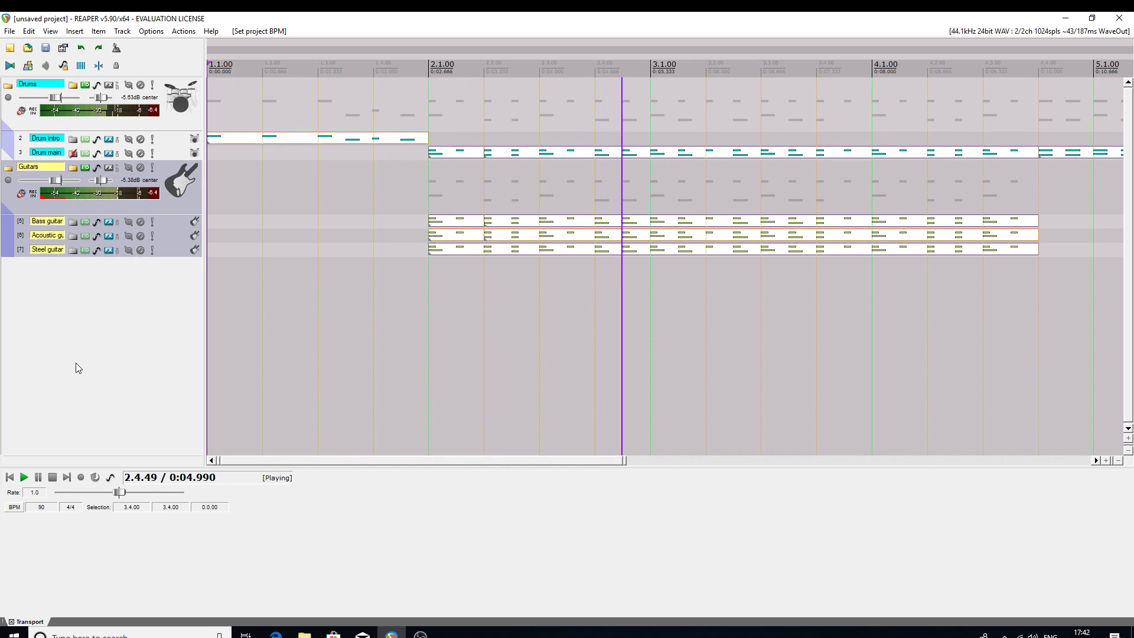
left_click(53, 478)
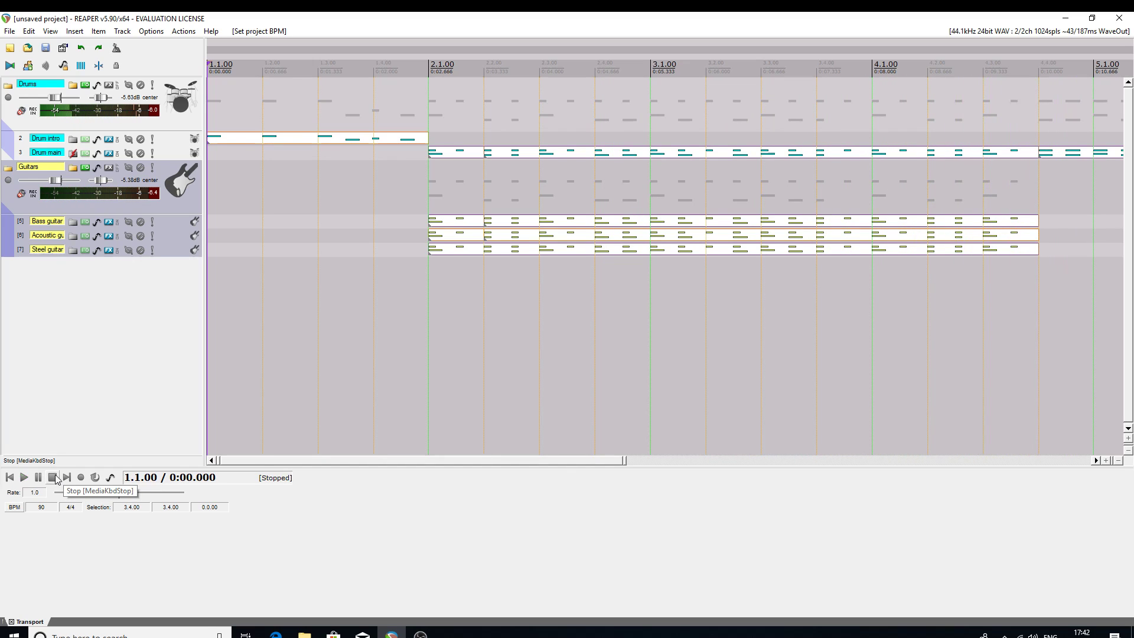
- Set the project tempo to 180 BPM and audition the arrangement from the start
left_click(51, 507)
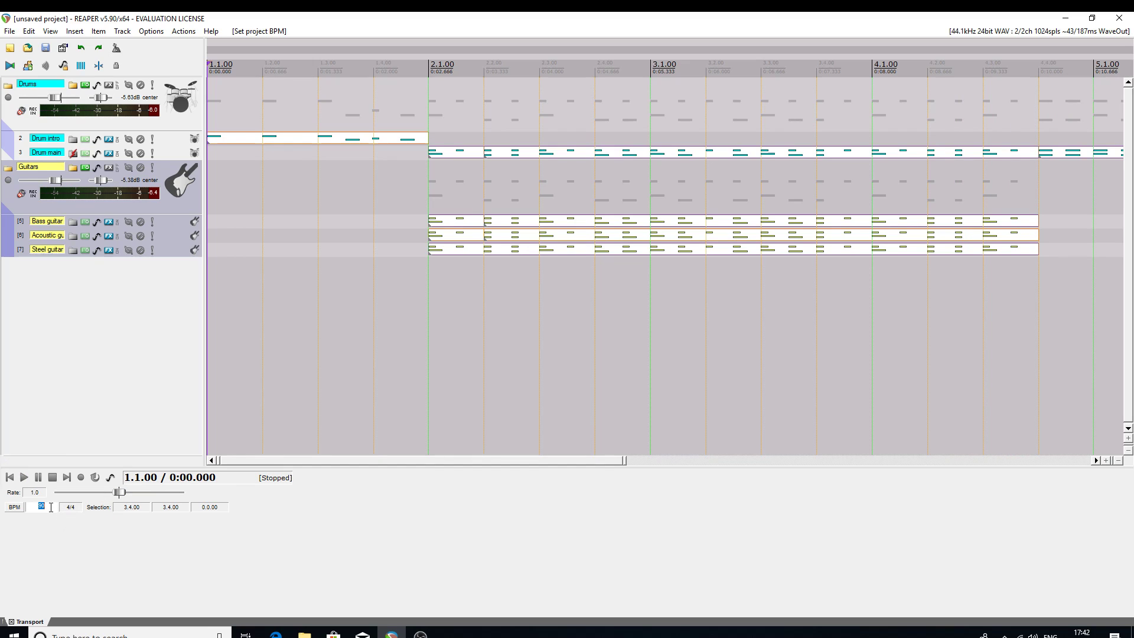
type("180")
key("Return")
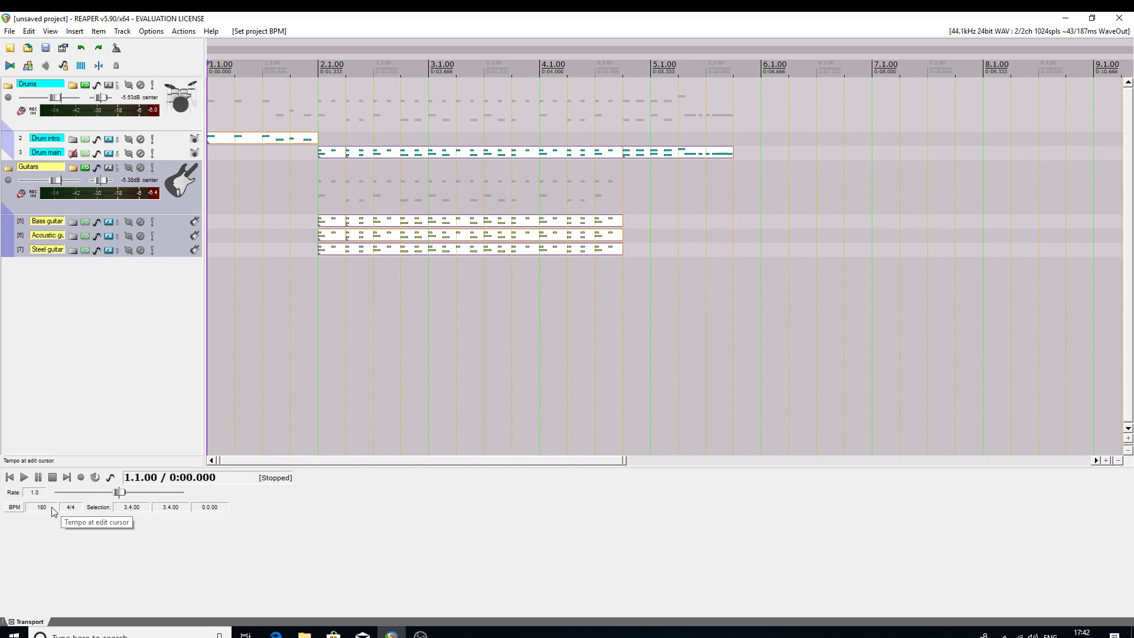
left_click(24, 479)
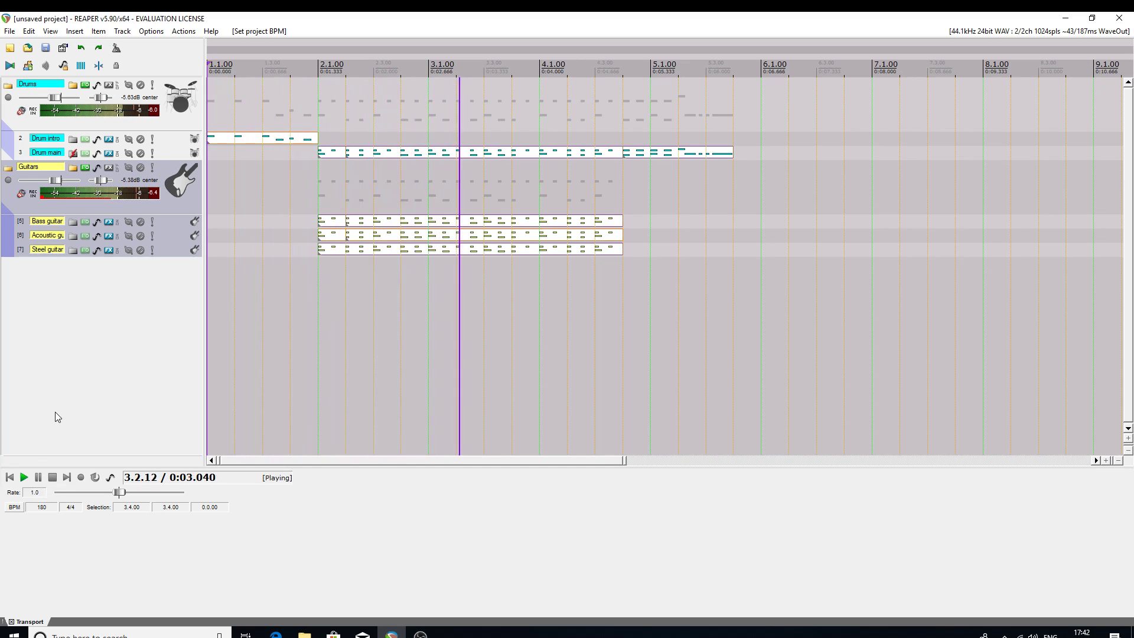
left_click(51, 479)
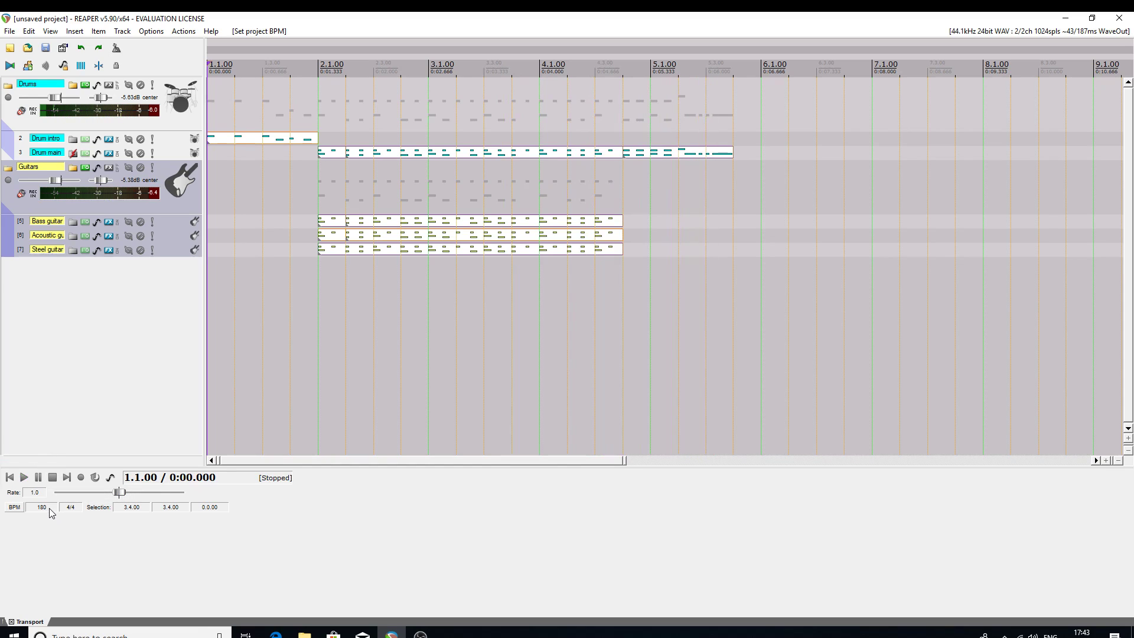
- Set the project tempo to 120 BPM and play the arrangement to check it
left_click(49, 507)
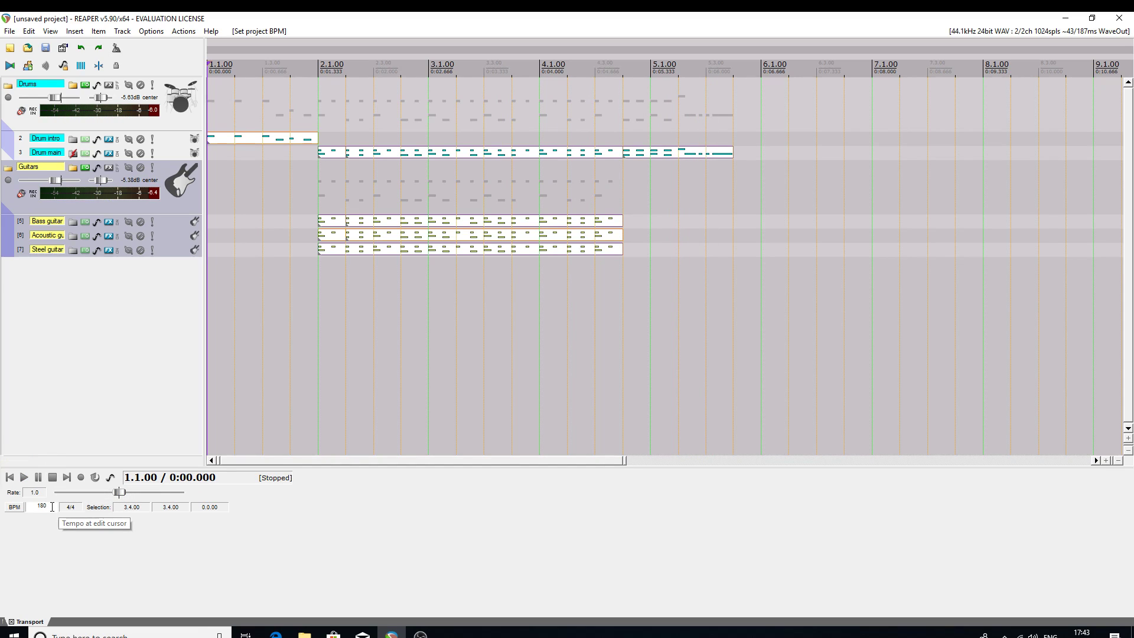
key("BackSpace")
key("BackSpace")
key("BackSpace")
type("120")
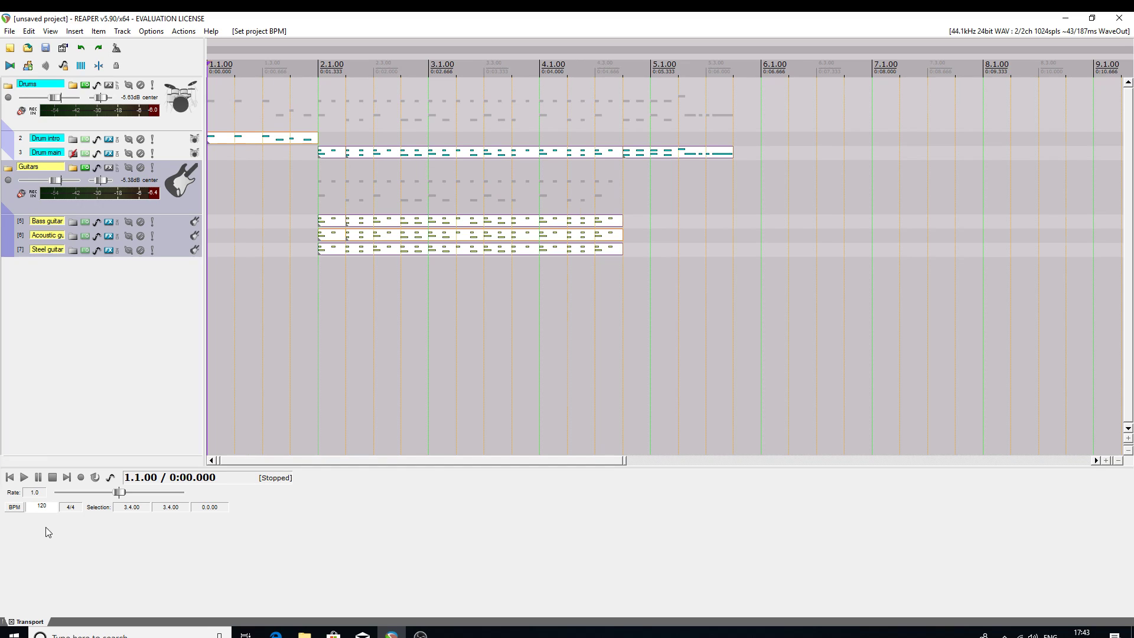
key("Return")
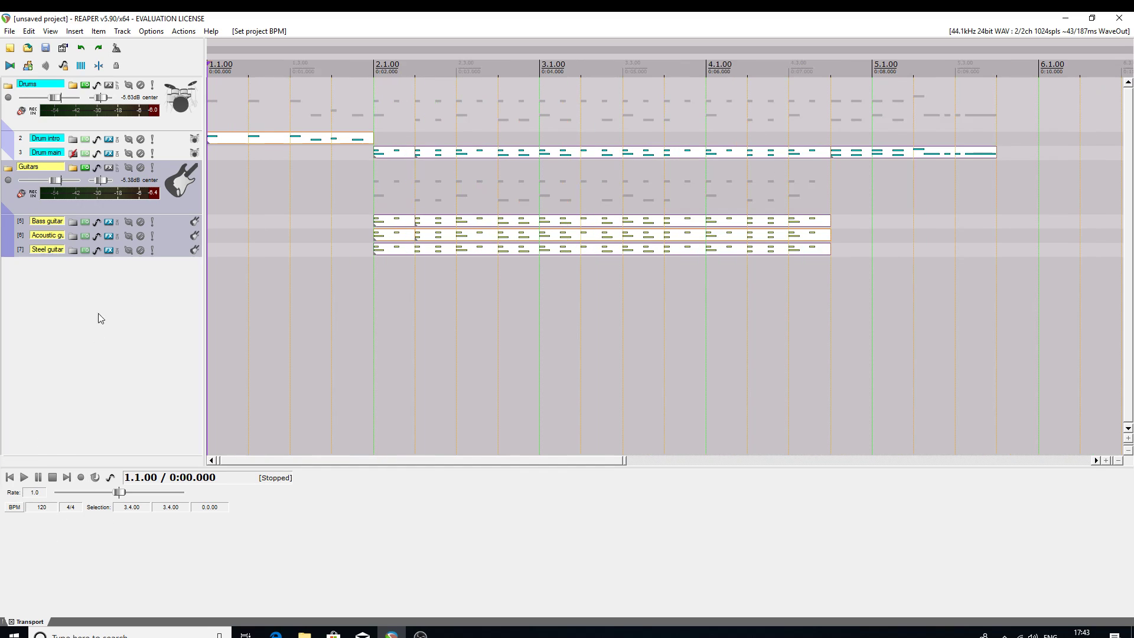
left_click(25, 477)
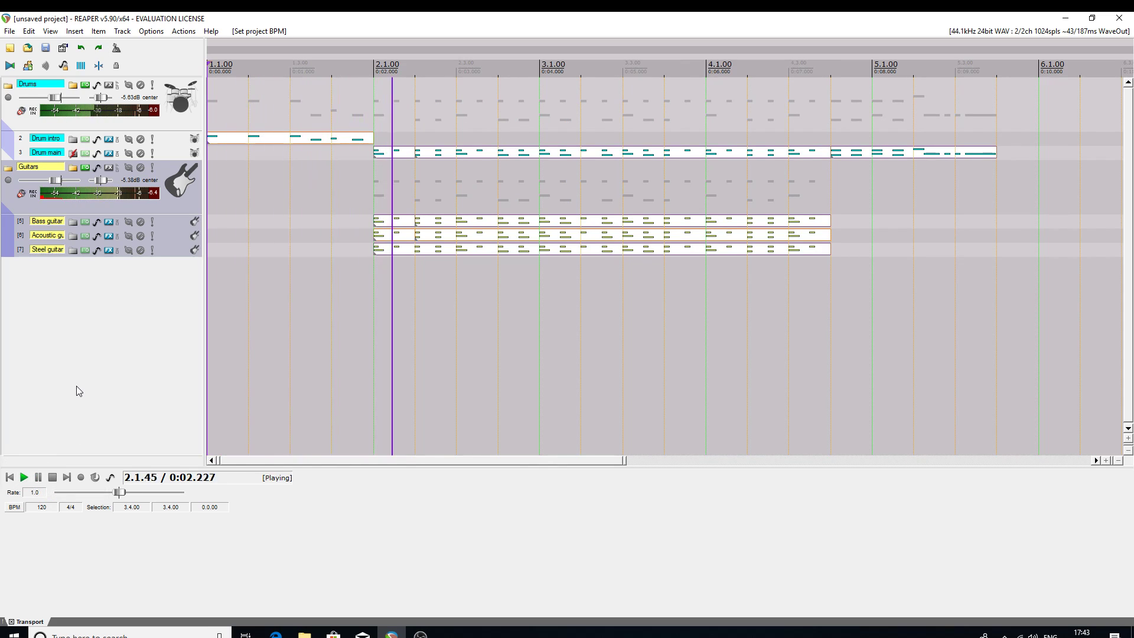
left_click(53, 478)
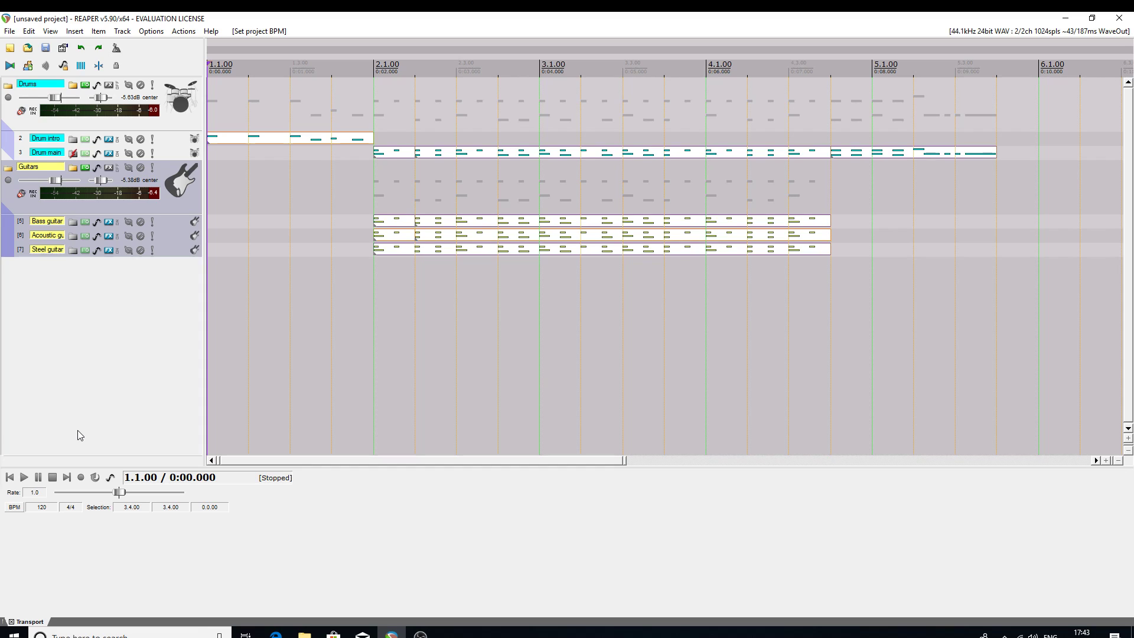
- Set the playback rate of the Drum intro MIDI item to 1.5 in its item properties
right_click(275, 138)
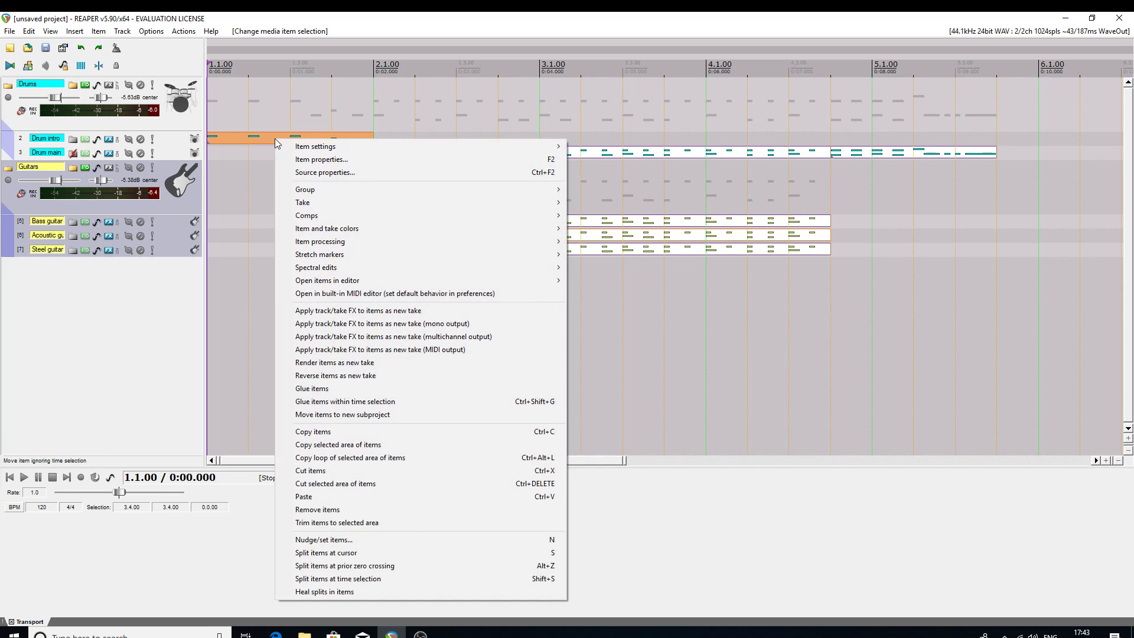
left_click(298, 163)
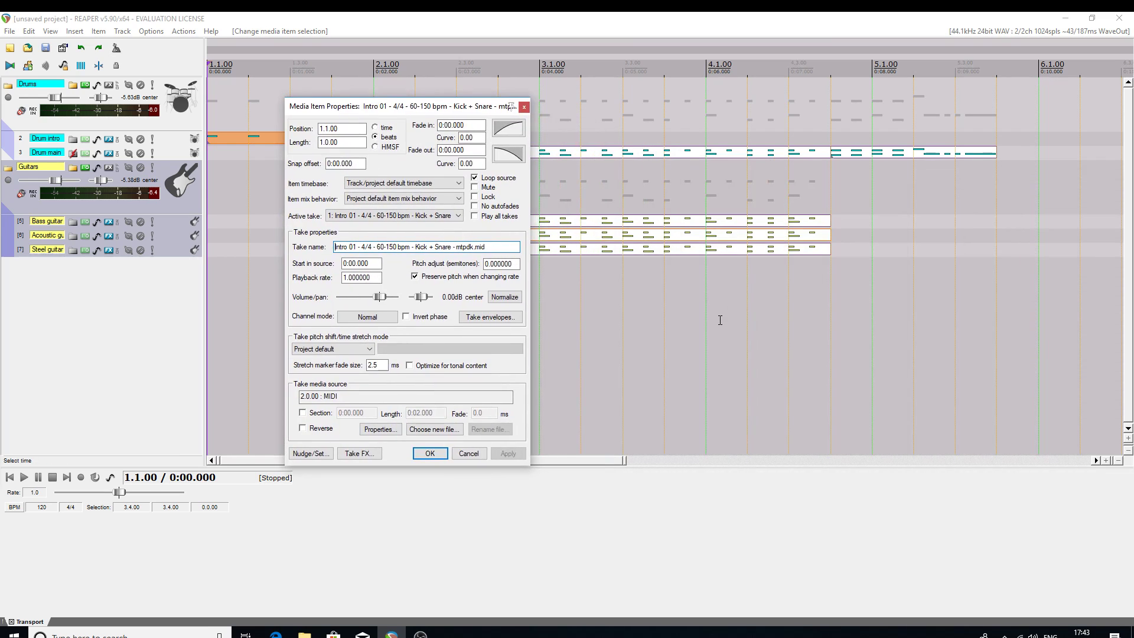
left_click(375, 277)
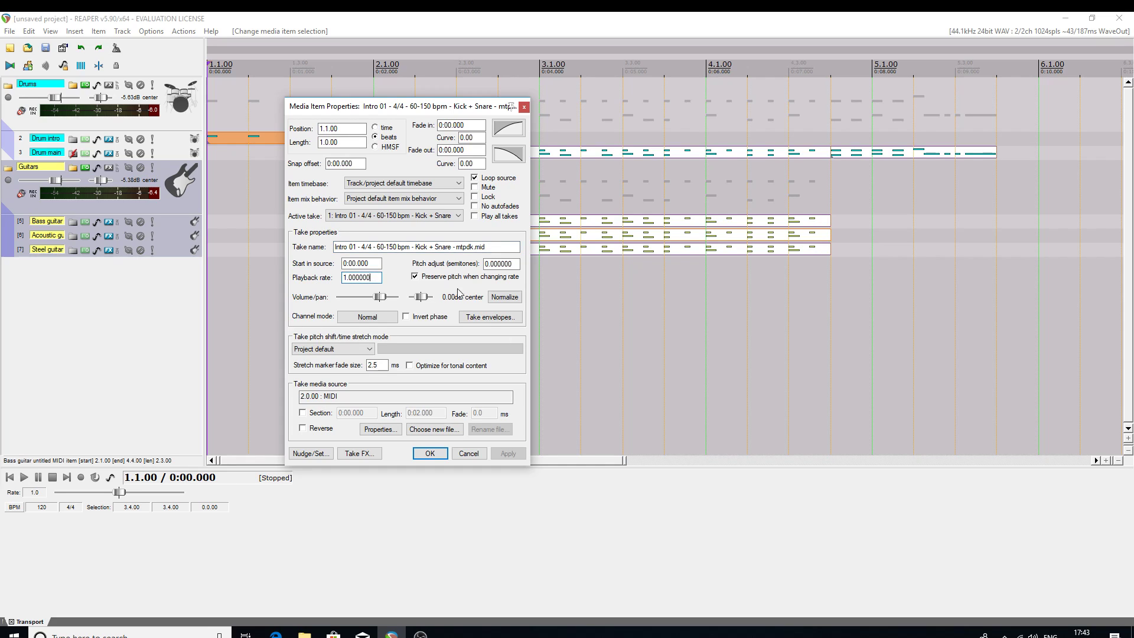
key("BackSpace")
key("BackSpace")
key("BackSpace")
key("BackSpace")
key("BackSpace")
key("BackSpace")
type("5")
left_click(431, 454)
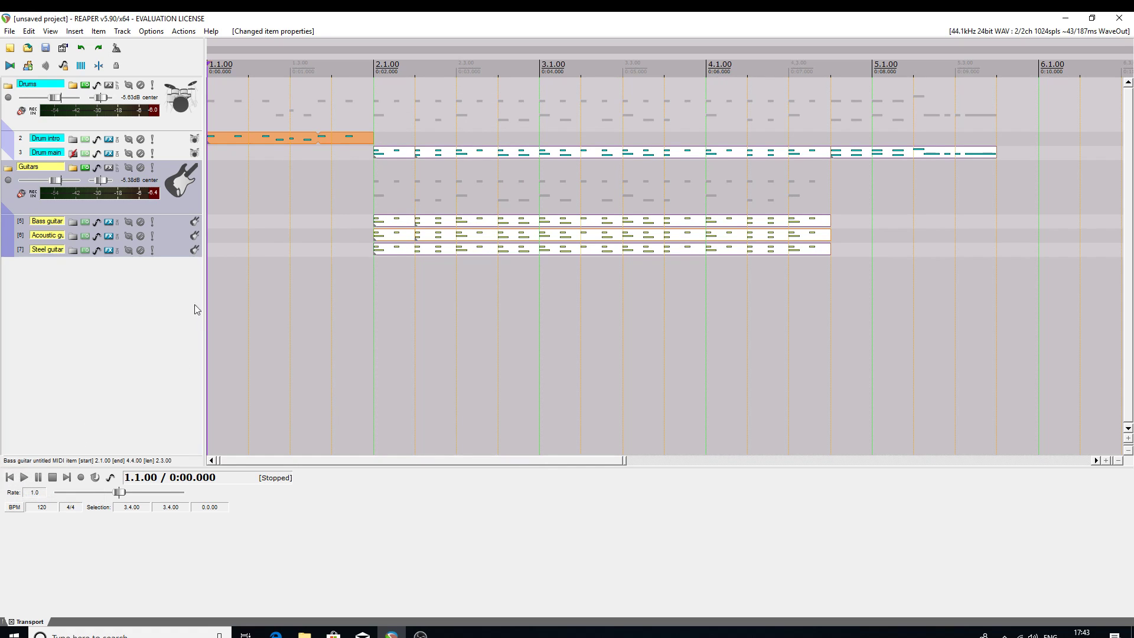
- Deselect the Drum intro item and play the project from its start to hear the intro
left_click(240, 289)
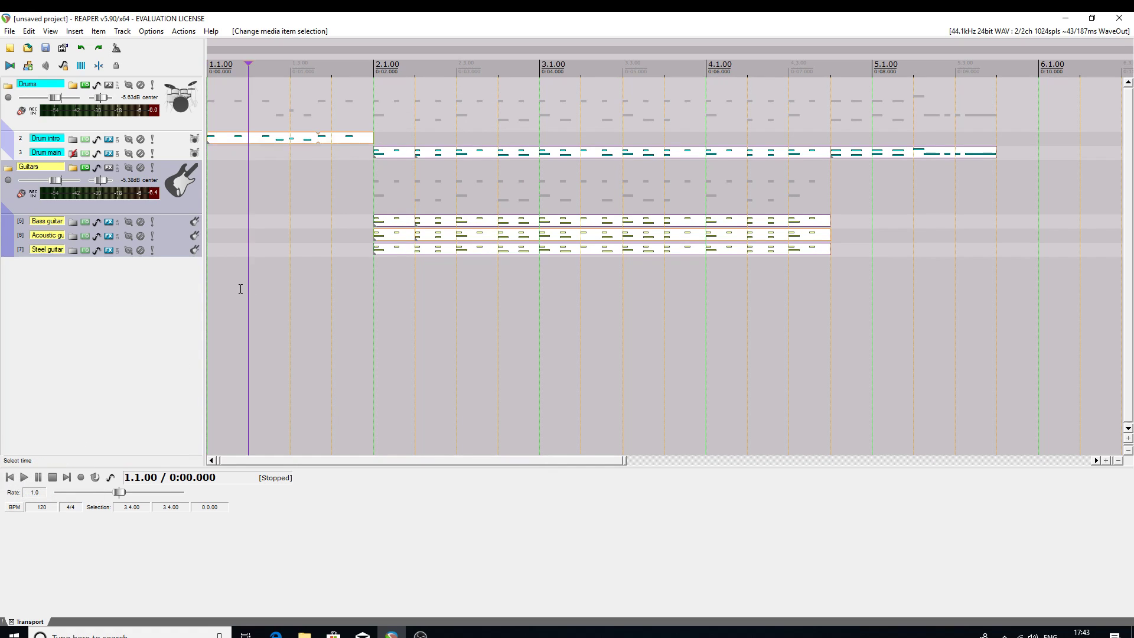
left_click(9, 478)
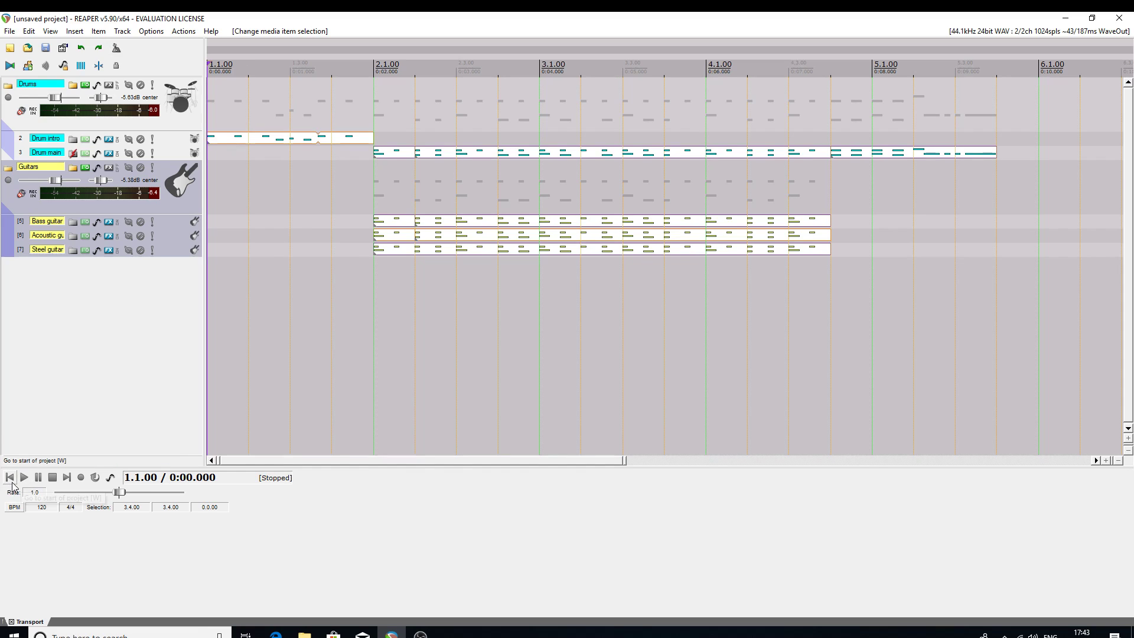
left_click(23, 478)
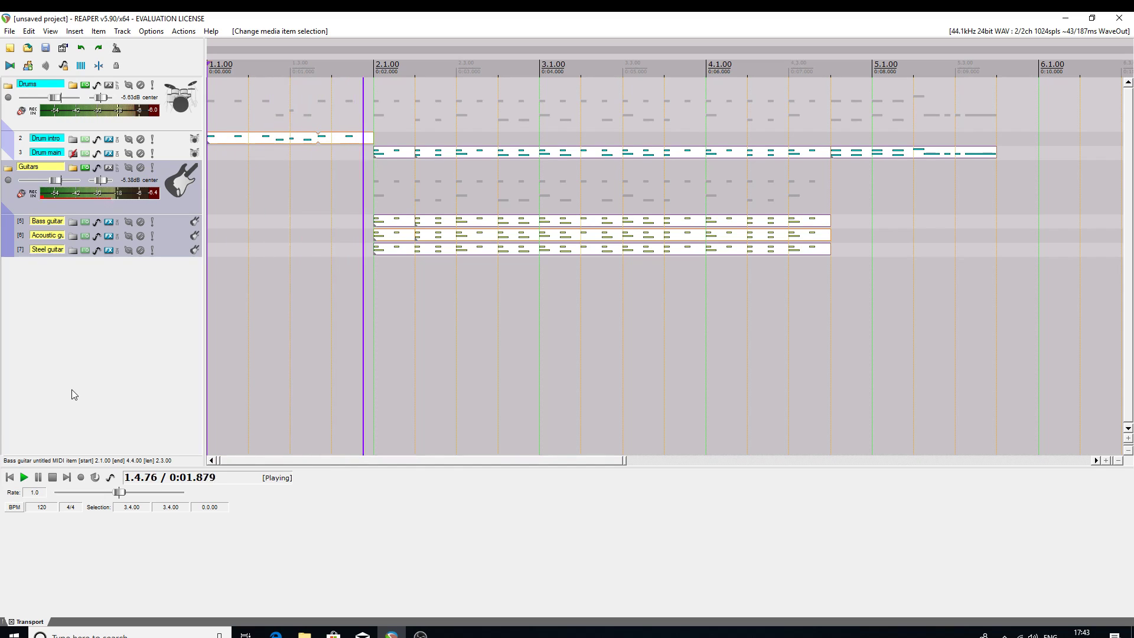
key("space")
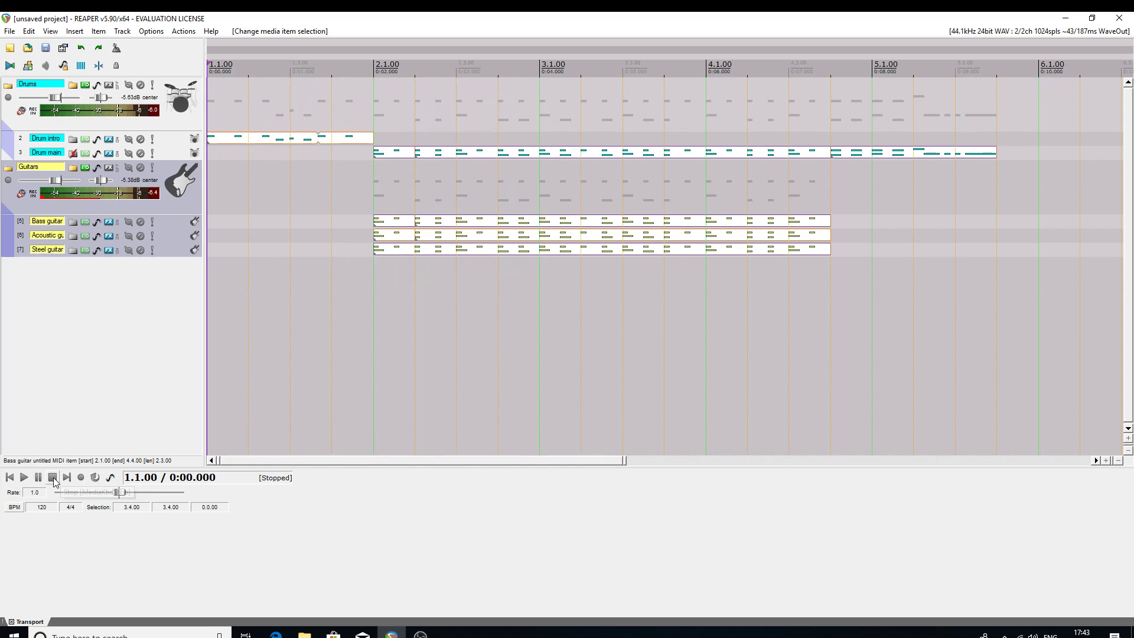